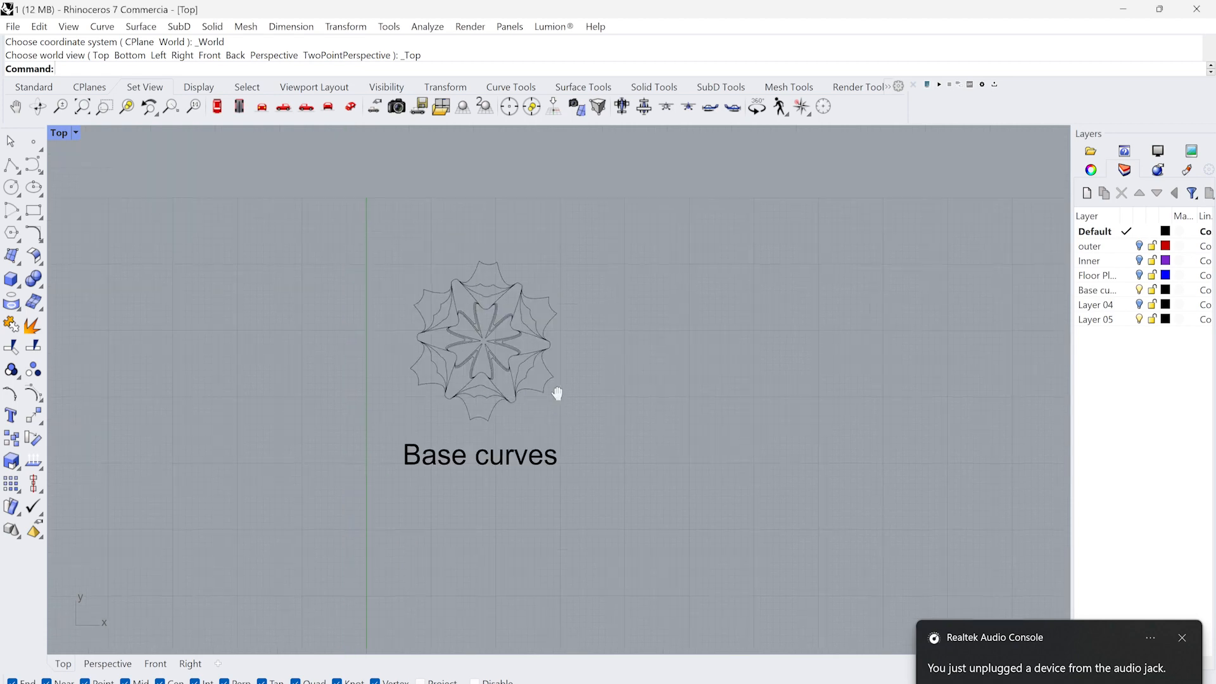
Draw a 12-sided inscribed polygon in the empty area beside the base curves.
left_click_drag(353, 404, 356, 404)
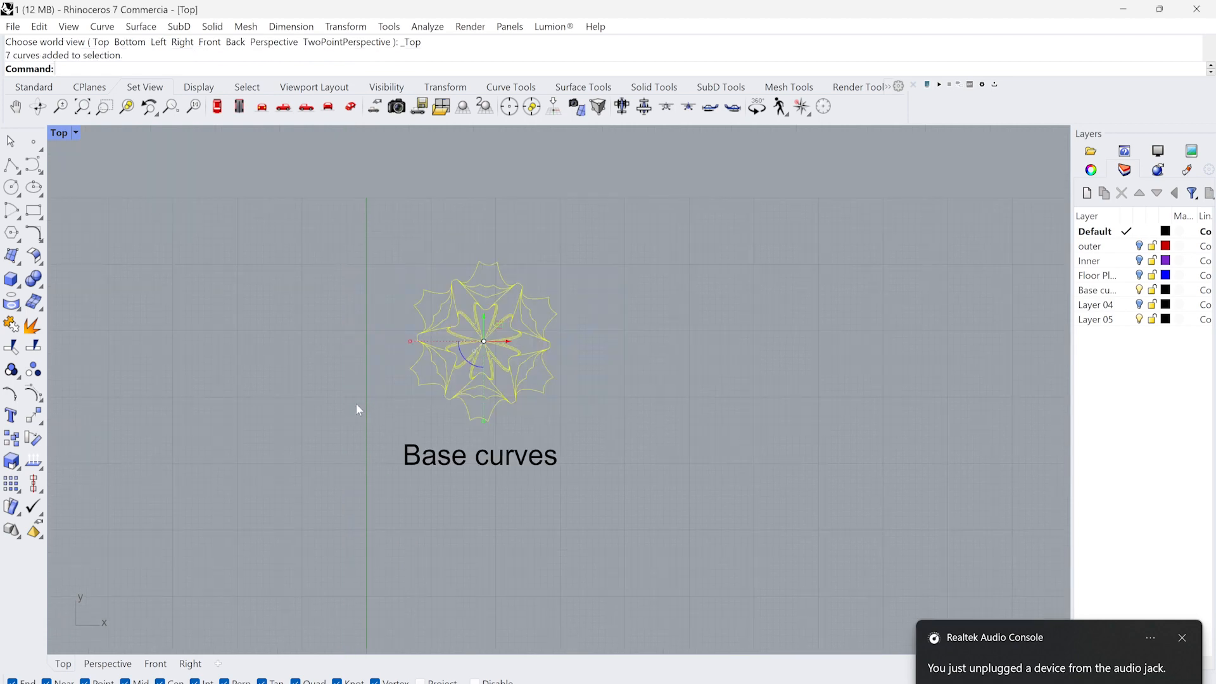
key("Escape")
right_click_drag(435, 333, 635, 377)
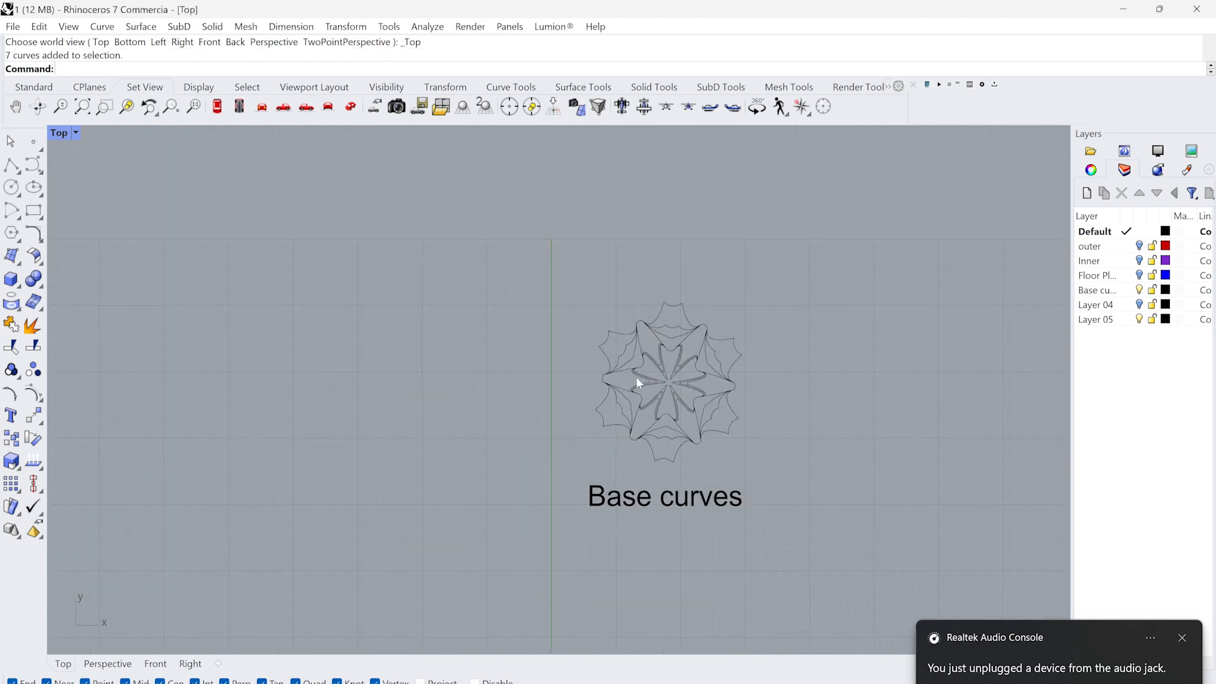
type("Polygon")
key("Return")
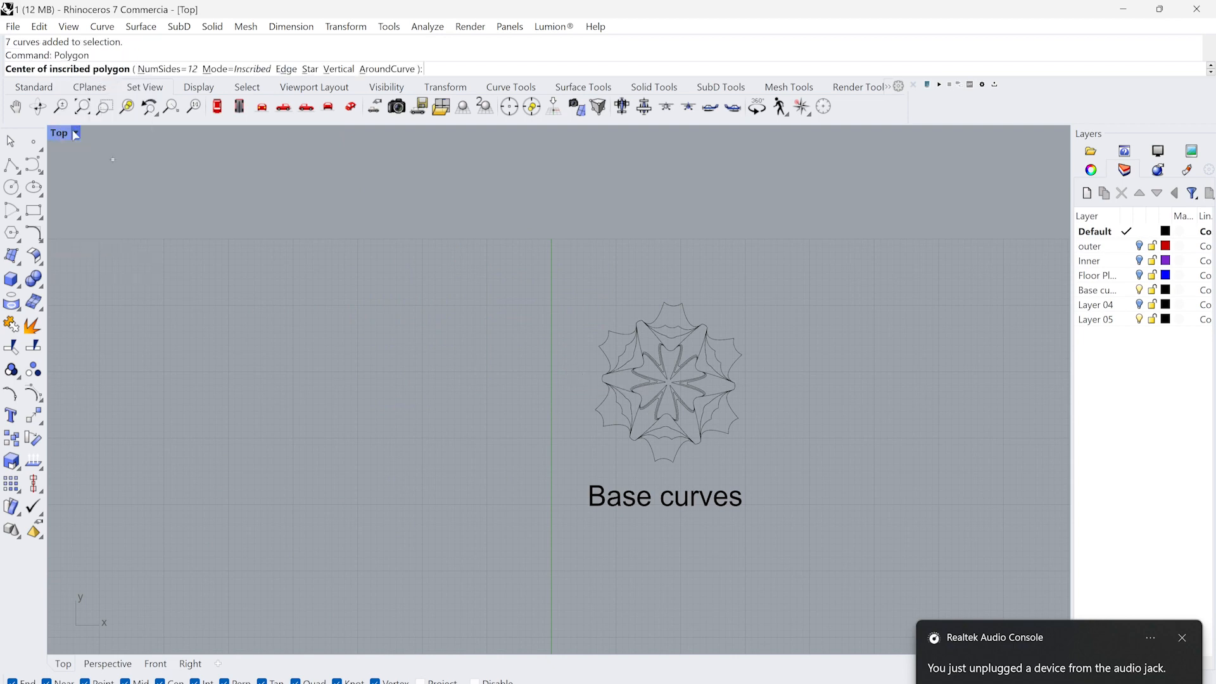
left_click(300, 363)
left_click(362, 363)
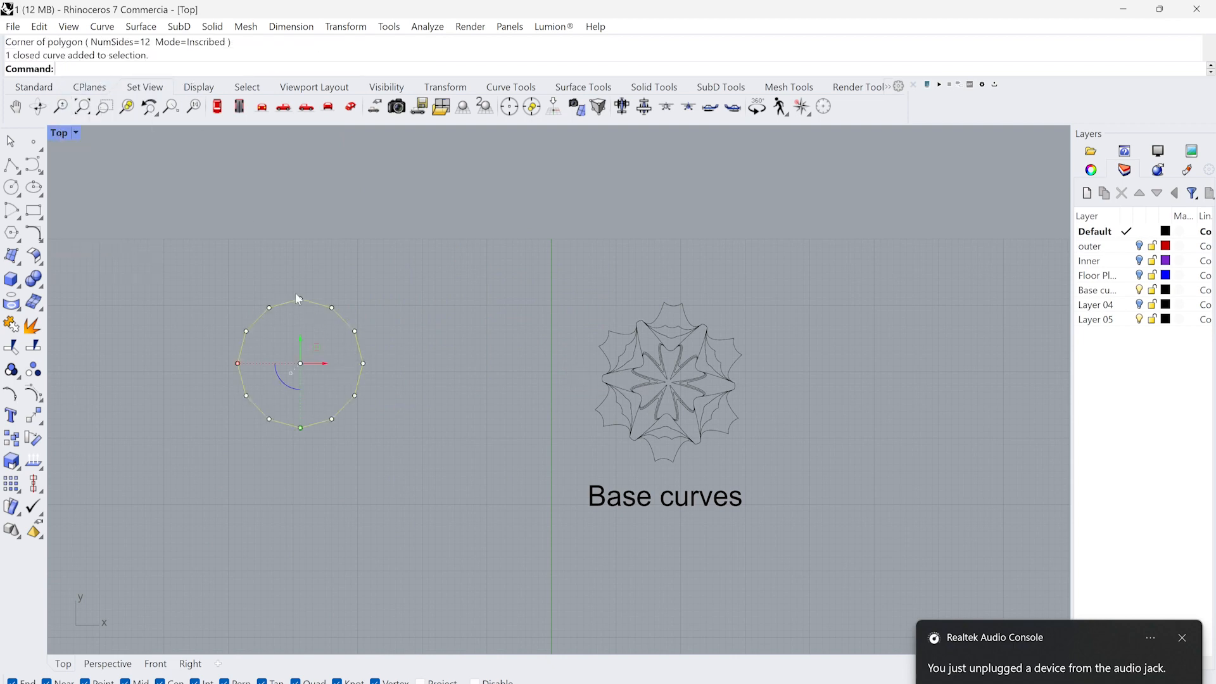
Scale every second vertex of the polygon toward its centre to form a six-pointed star.
left_click_drag(298, 298, 313, 441)
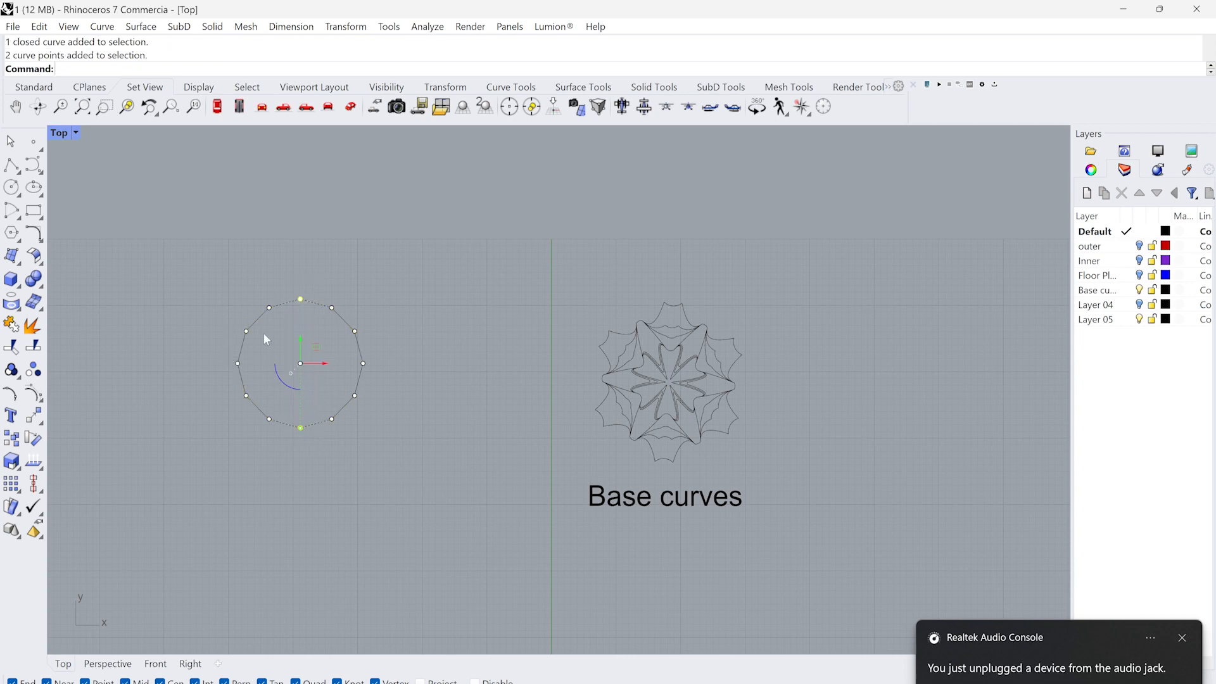
left_click_drag(374, 345, 373, 346)
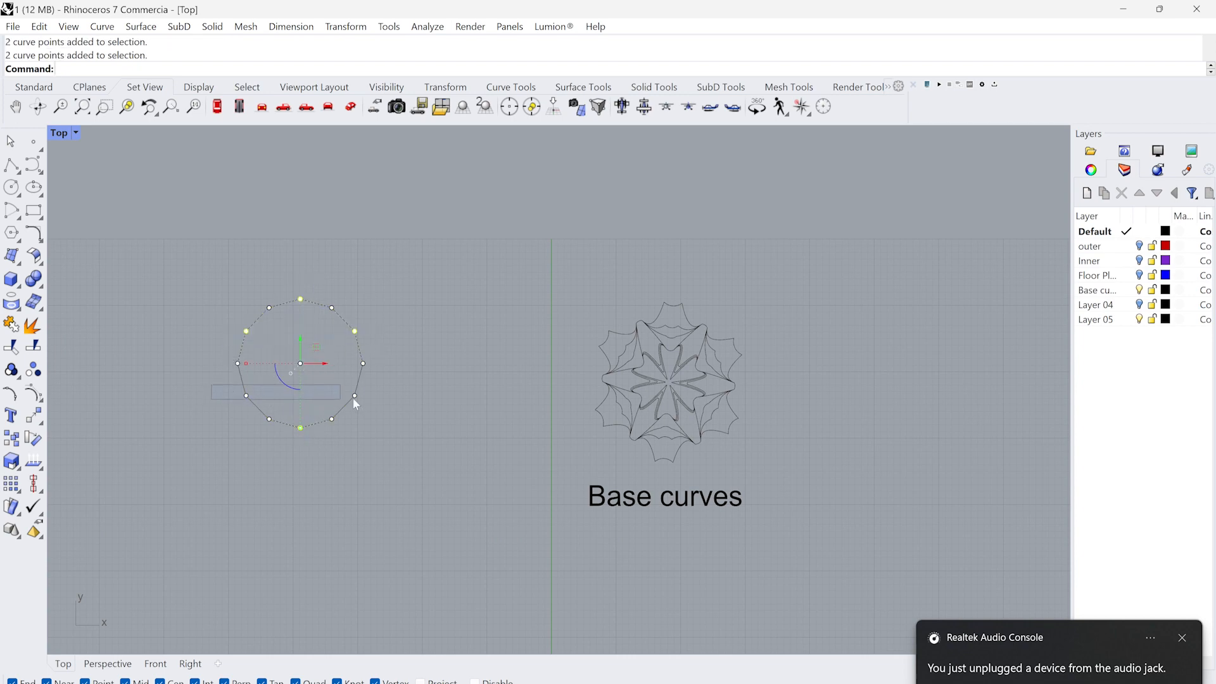
left_click_drag(353, 401, 378, 399)
scroll(271, 359, "up", 3)
left_click_drag(240, 366, 291, 366)
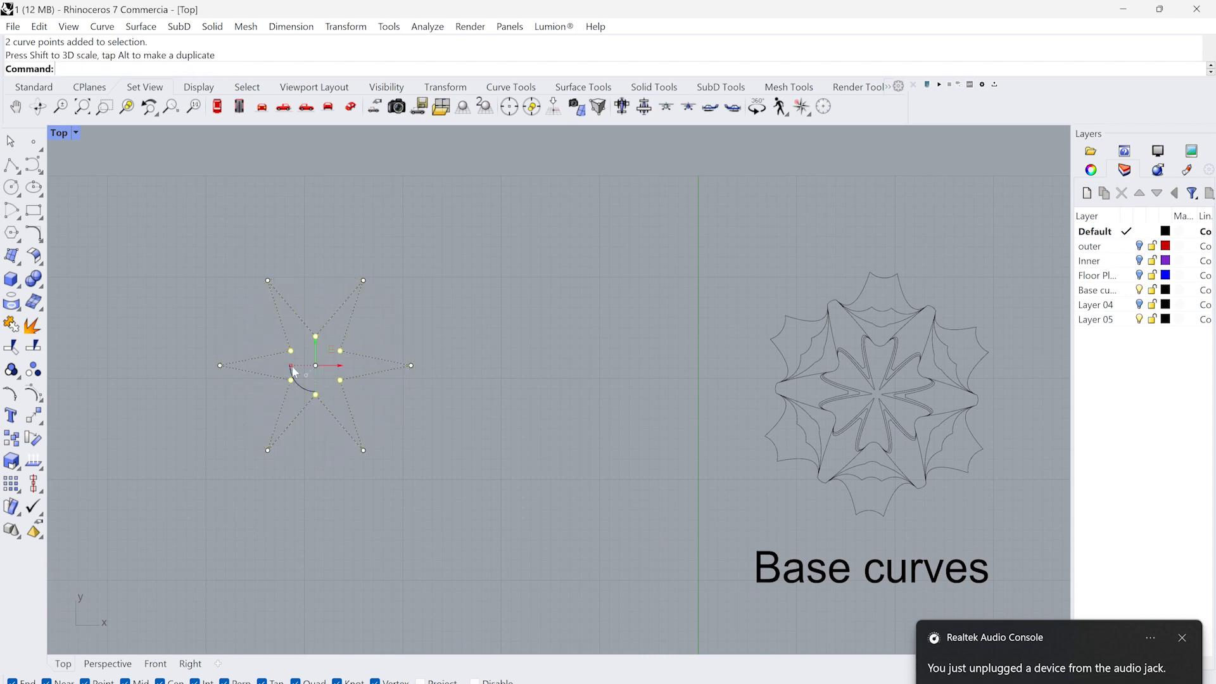
Round all corners of the star with FilletCorners at a radius of 0.25.
left_click(304, 316)
key("Up")
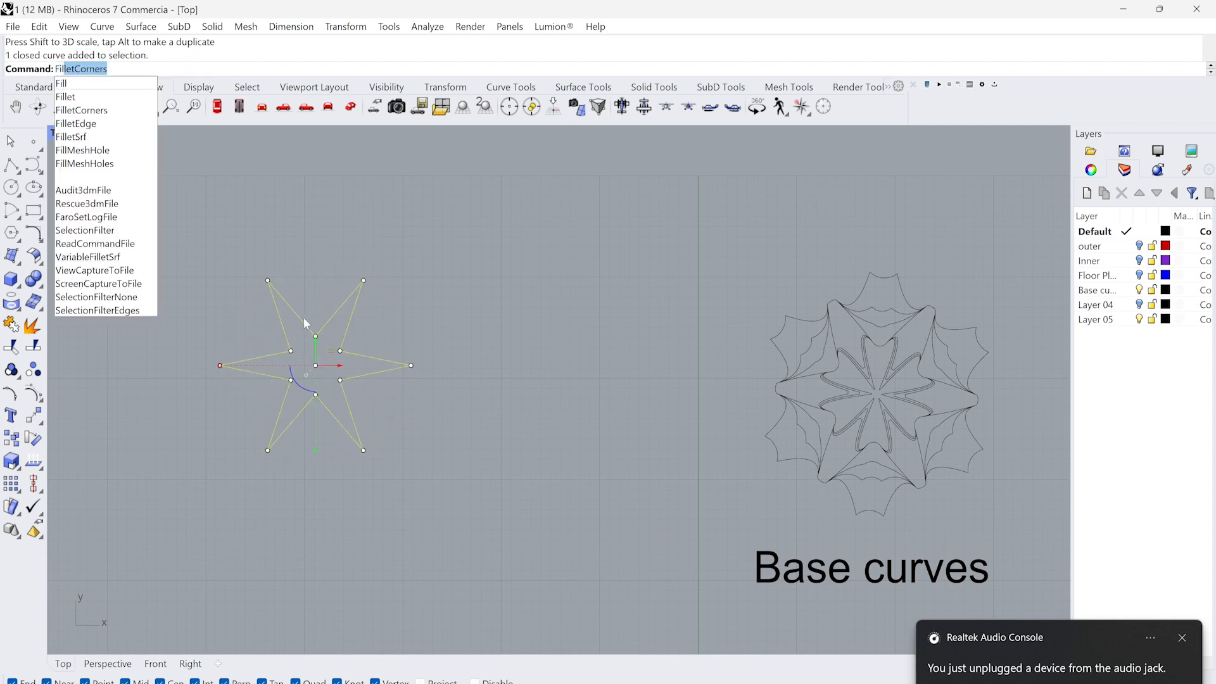
key("Return")
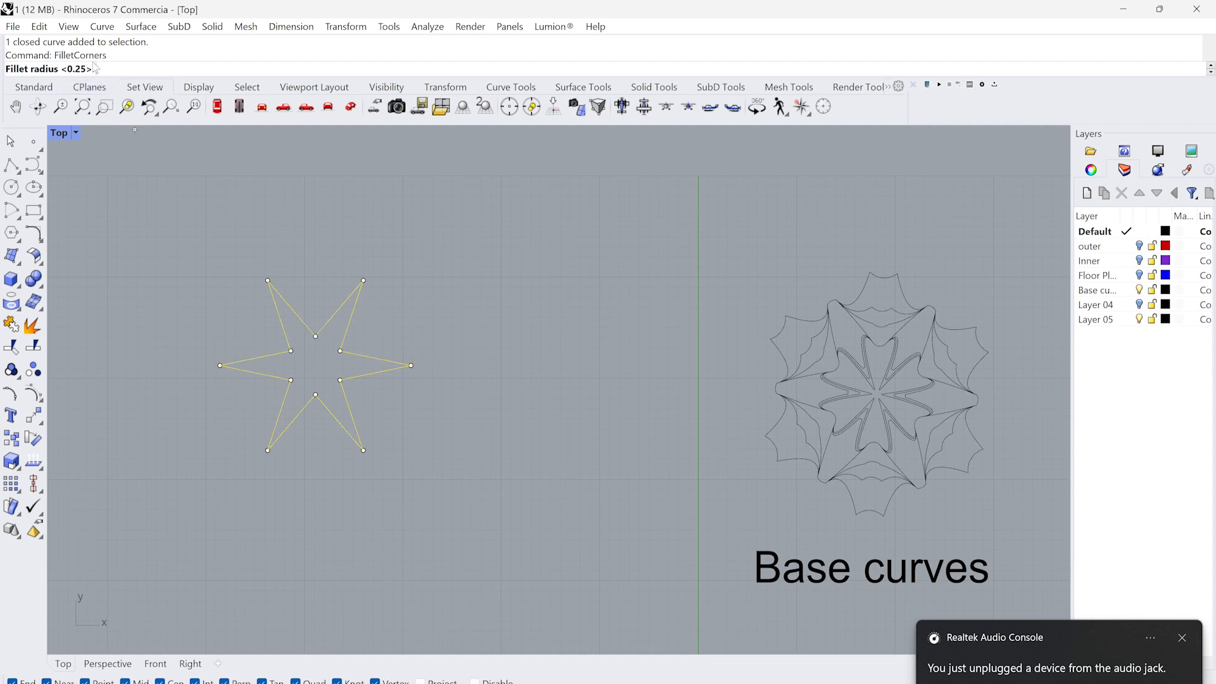
key("Return")
scroll(250, 297, "up", 3)
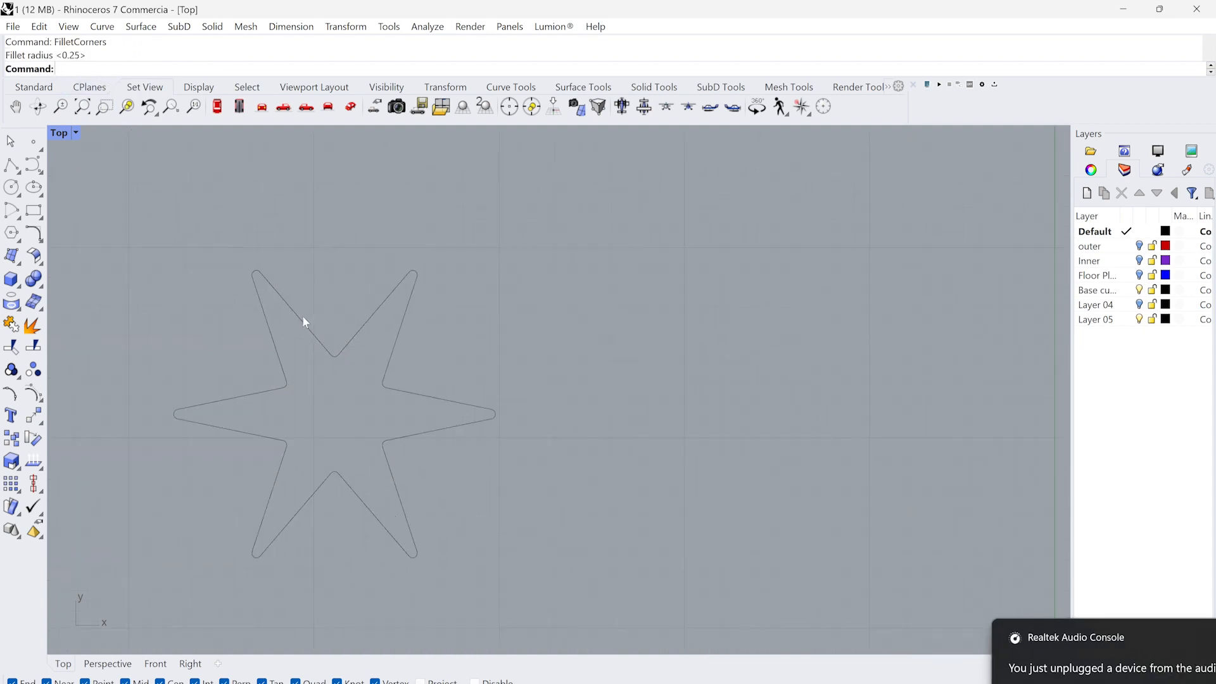
scroll(304, 319, "up", 2)
left_click(234, 240)
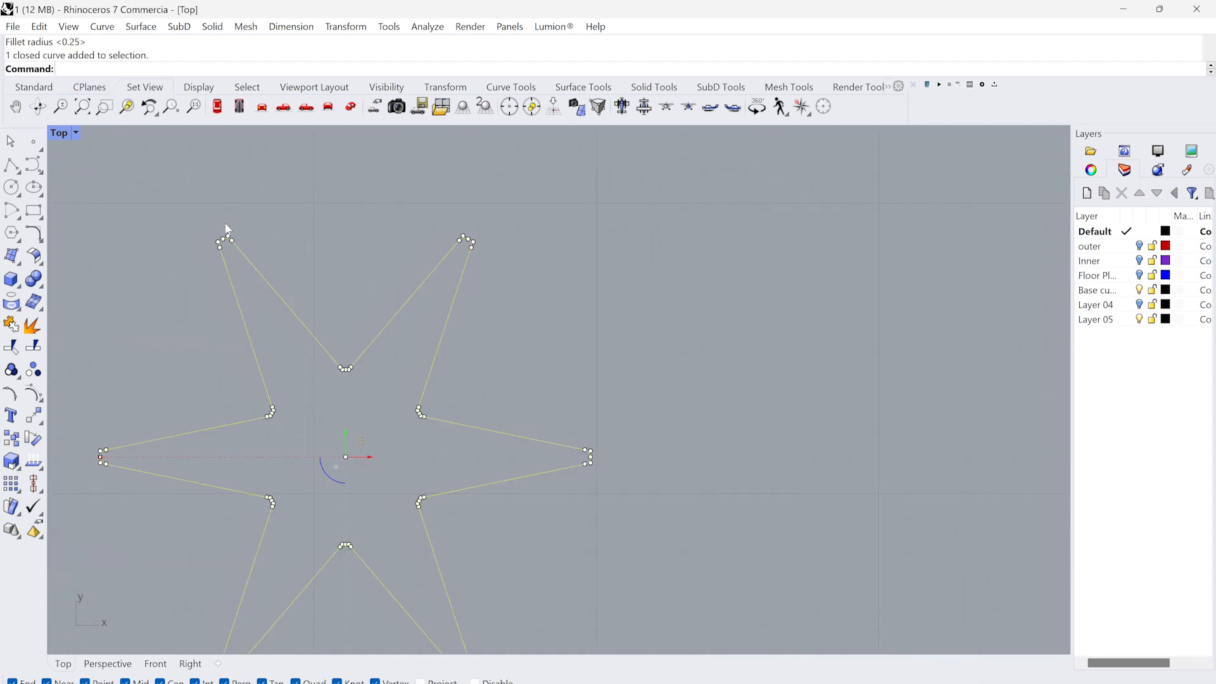
Delete the filleted star beside the base curves.
scroll(231, 236, "up", 2)
scroll(195, 268, "down", 8)
scroll(197, 273, "down", 2)
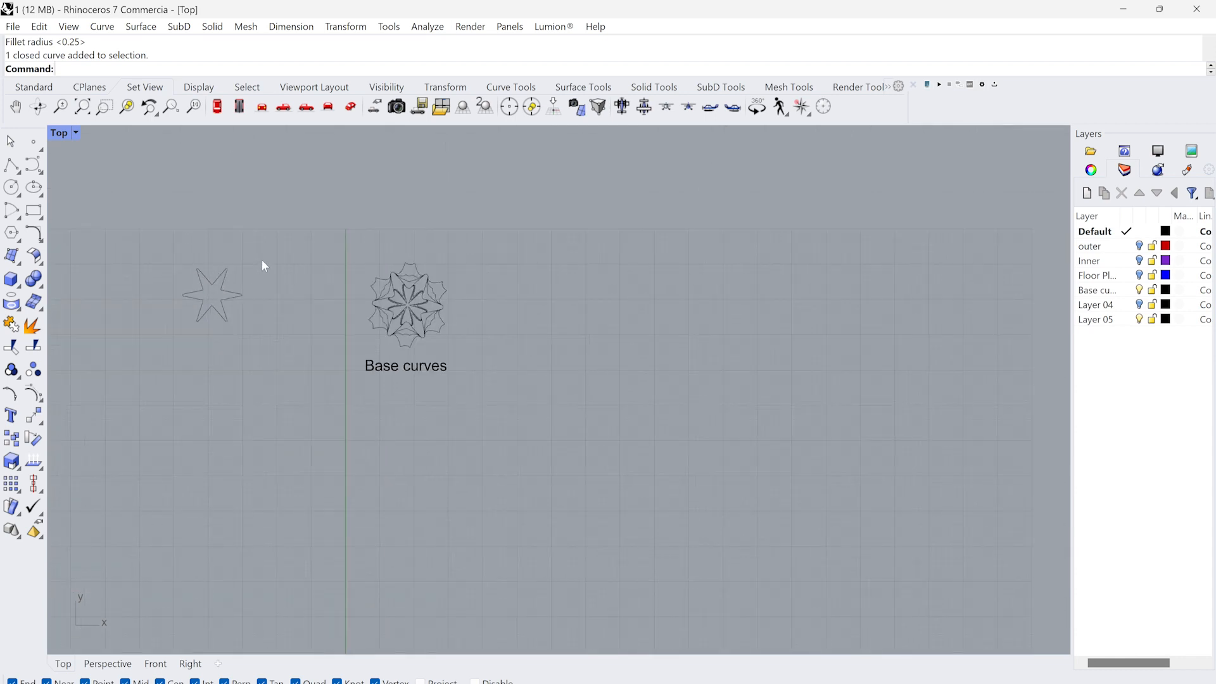
left_click(217, 318)
key("Delete")
Copy the star curve and the outer scalloped curve from the base curves to an empty area beside them.
scroll(396, 297, "up", 6)
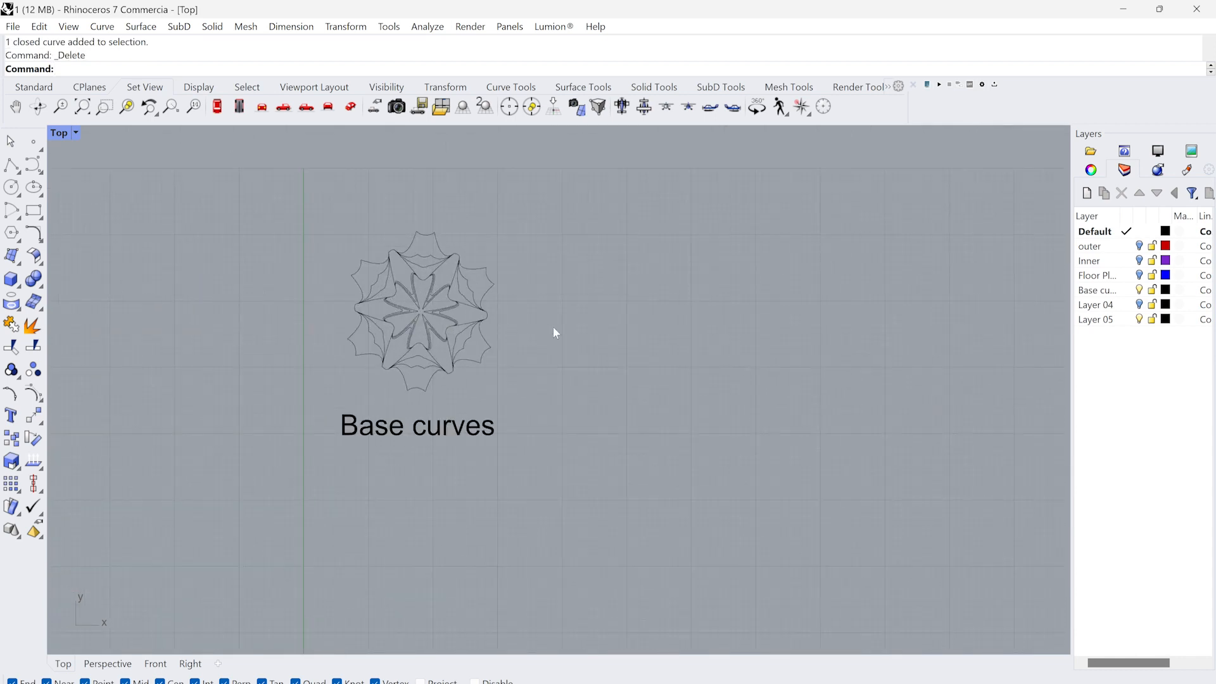
right_click_drag(553, 325, 368, 330)
scroll(310, 316, "up", 6)
left_click(262, 320)
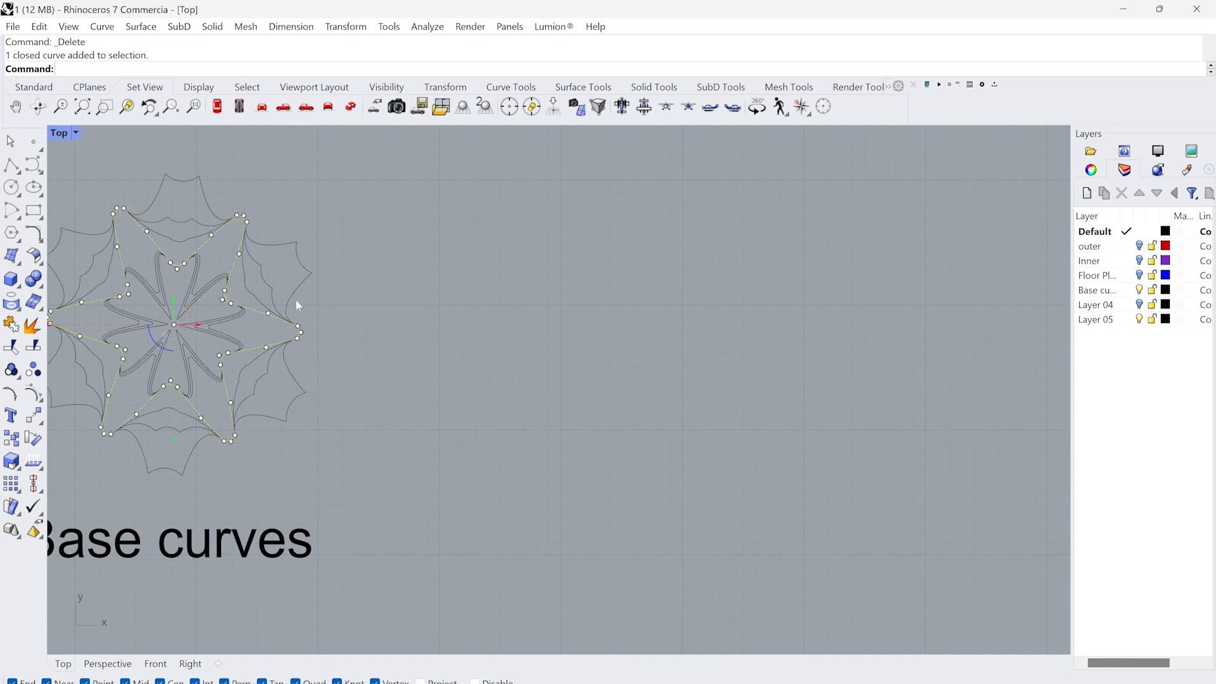
left_click(299, 288, "shift")
scroll(357, 317, "down", 5)
right_click_drag(455, 354, 387, 368)
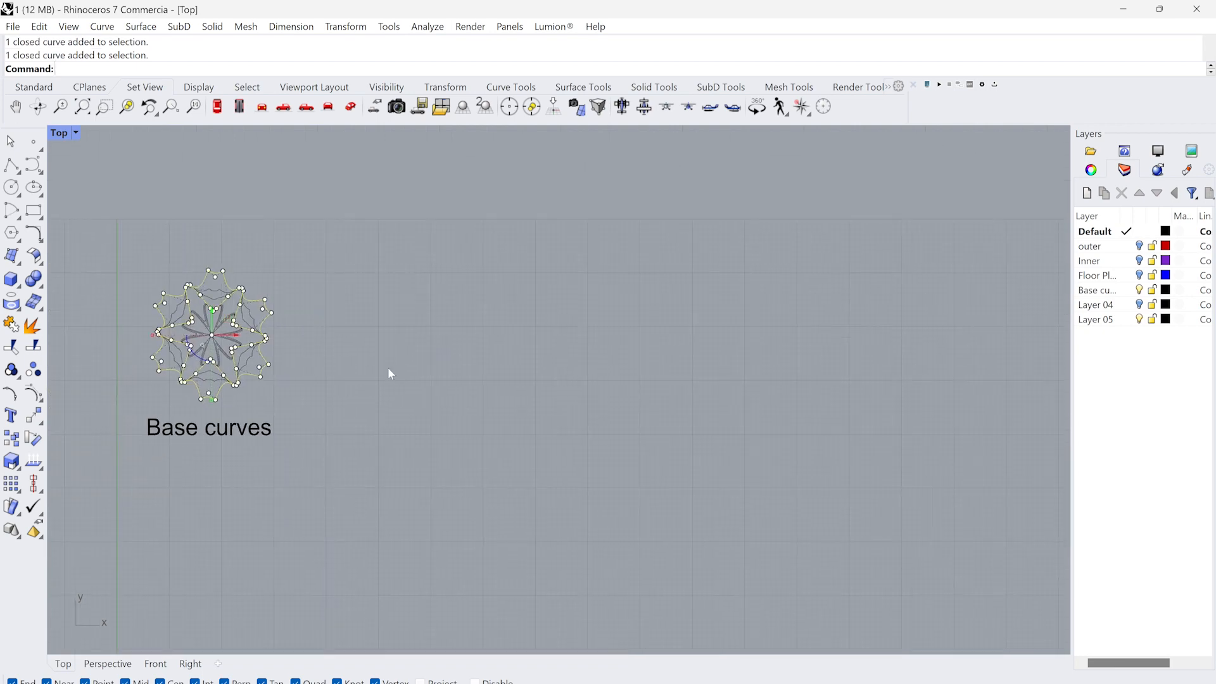
scroll(344, 362, "down", 3)
left_click_drag(299, 346, 529, 402, "alt")
left_click(670, 394)
scroll(617, 331, "up", 4)
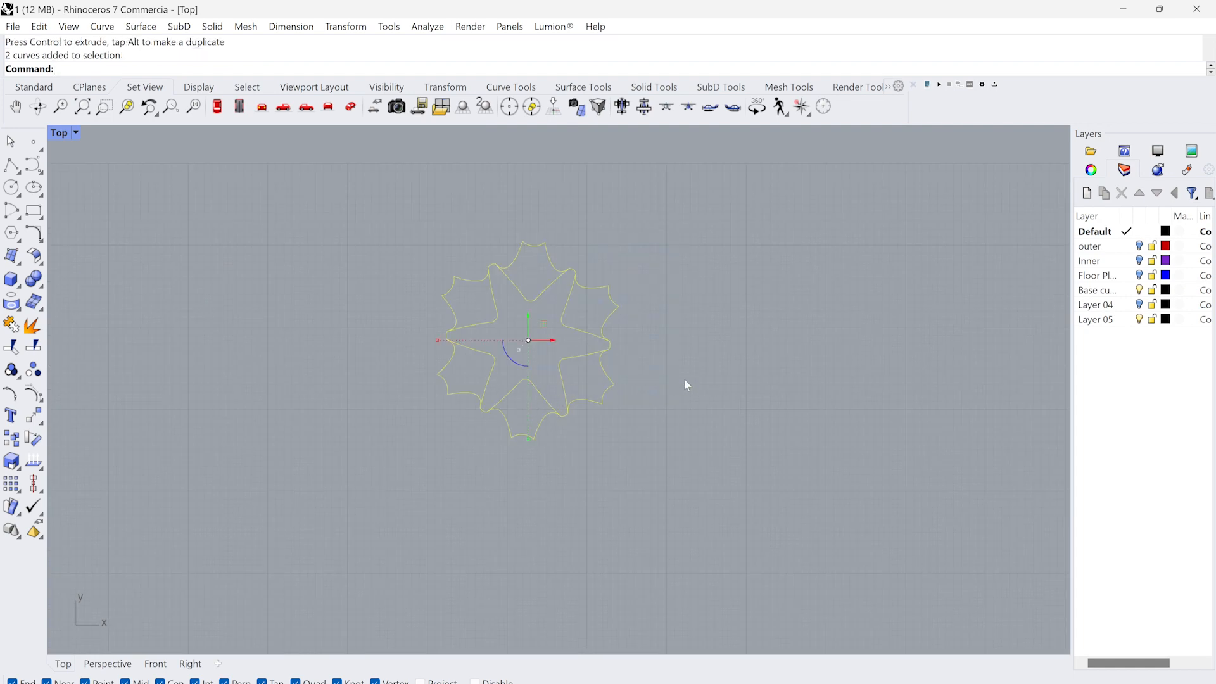
left_click(685, 378)
scroll(686, 378, "down", 3)
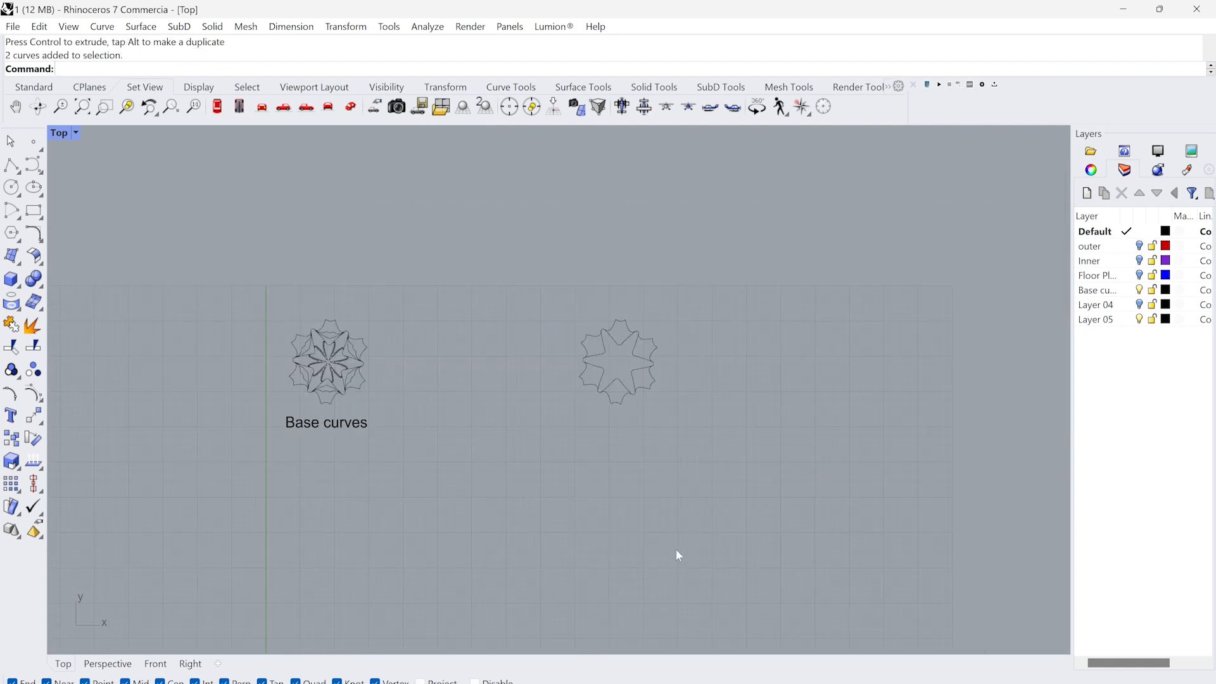
Examine the written list of tower modelling steps below the curves.
right_click_drag(675, 542, 697, 209)
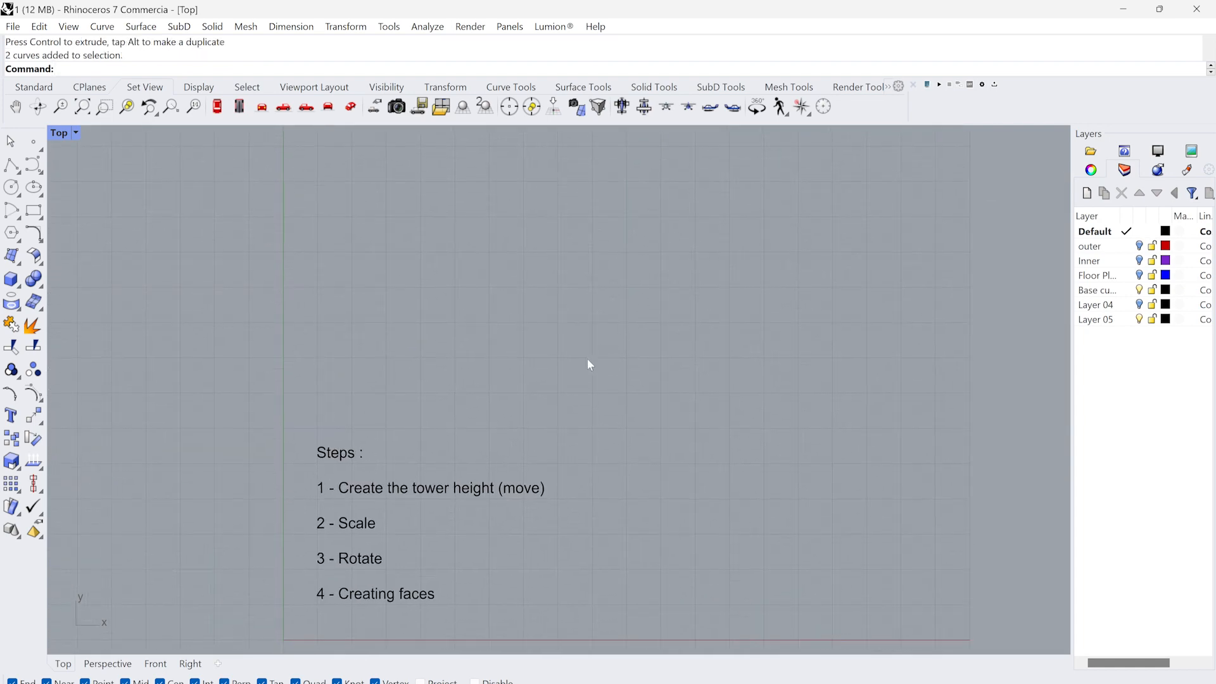
left_click_drag(578, 372, 443, 550)
scroll(445, 549, "up", 6)
right_click_drag(483, 534, 516, 459)
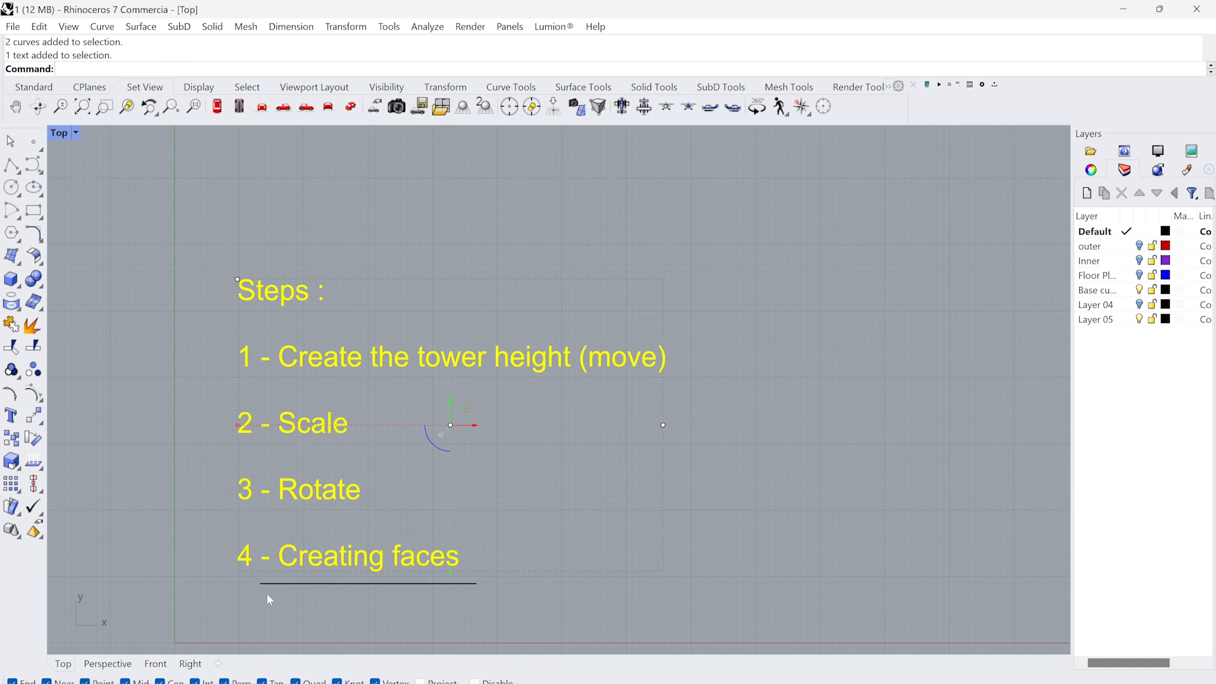
scroll(317, 530, "down", 8)
Hide Layer 05 and switch the viewport to the Perspective view.
left_click(405, 368)
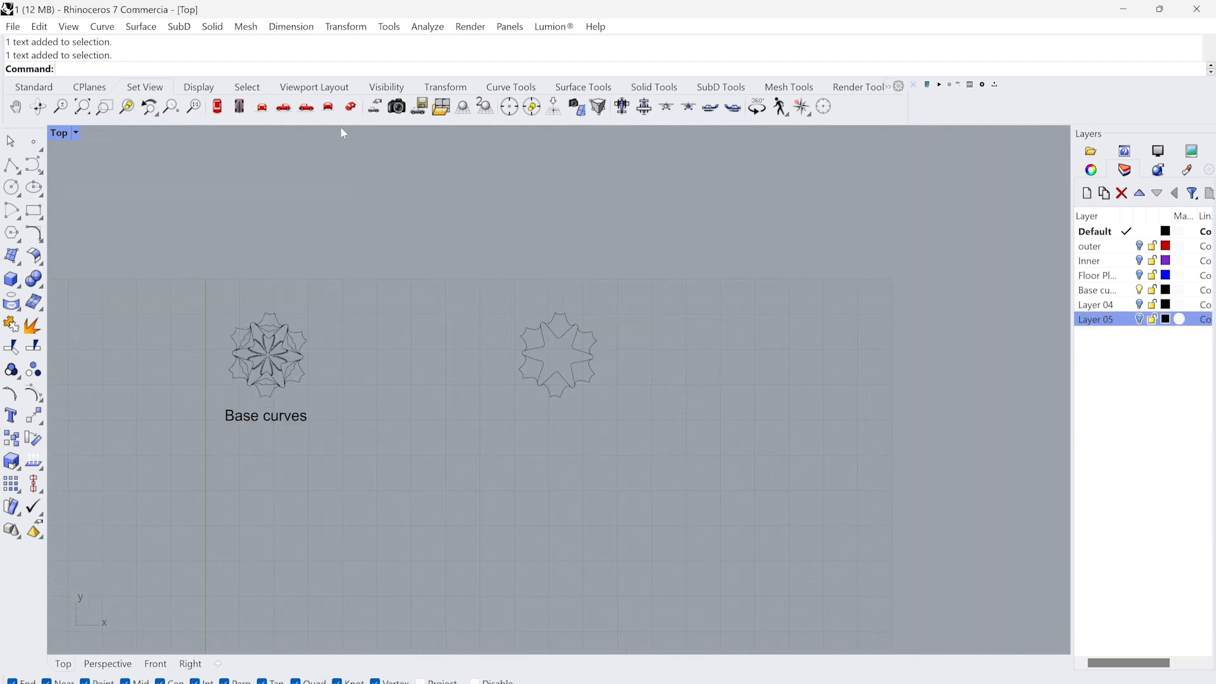
left_click(350, 106)
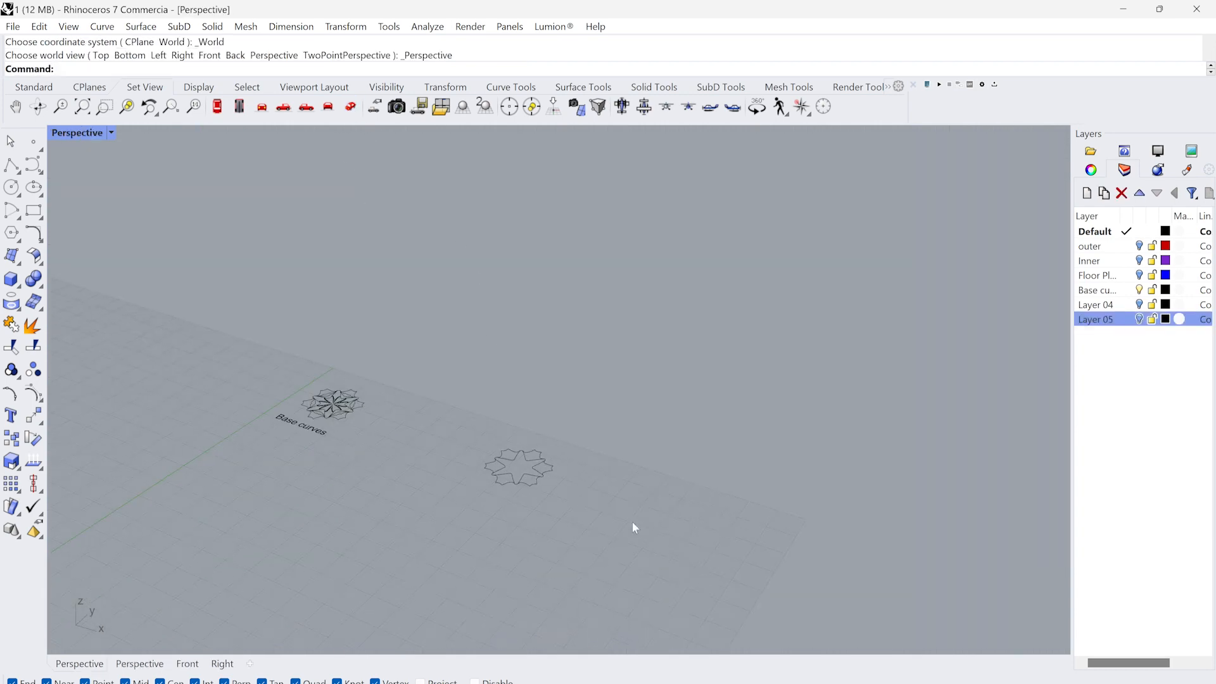
Launch Grasshopper and create a new document.
type("Gr")
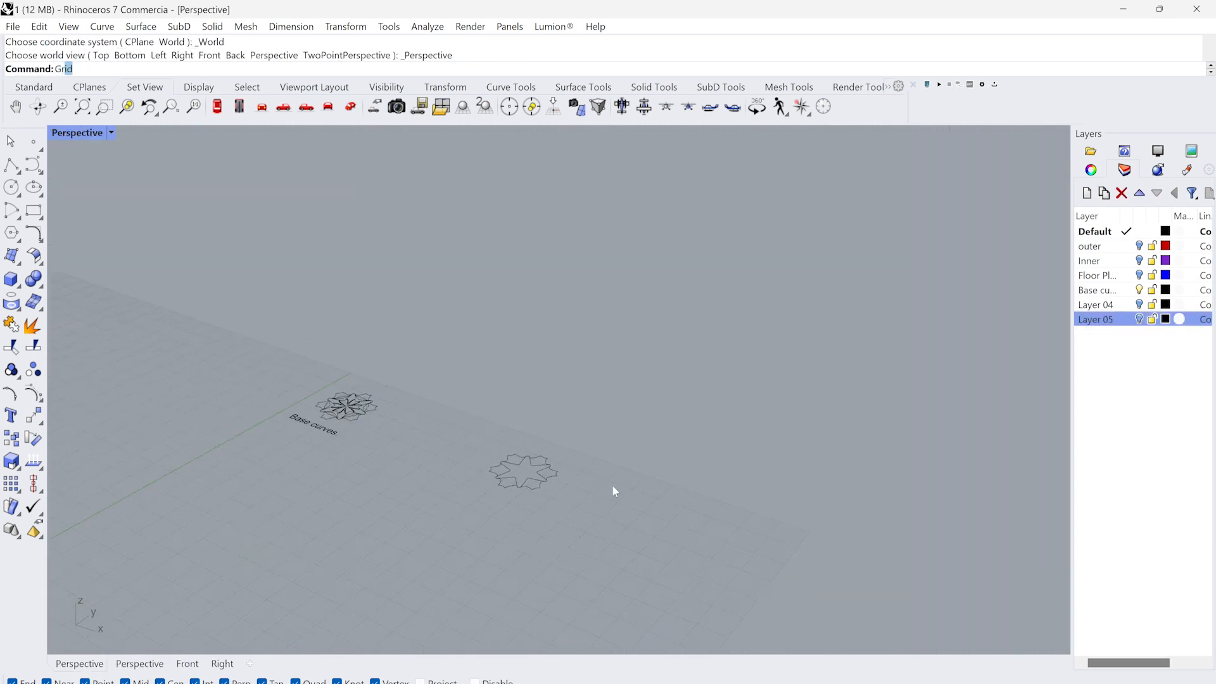
type("as")
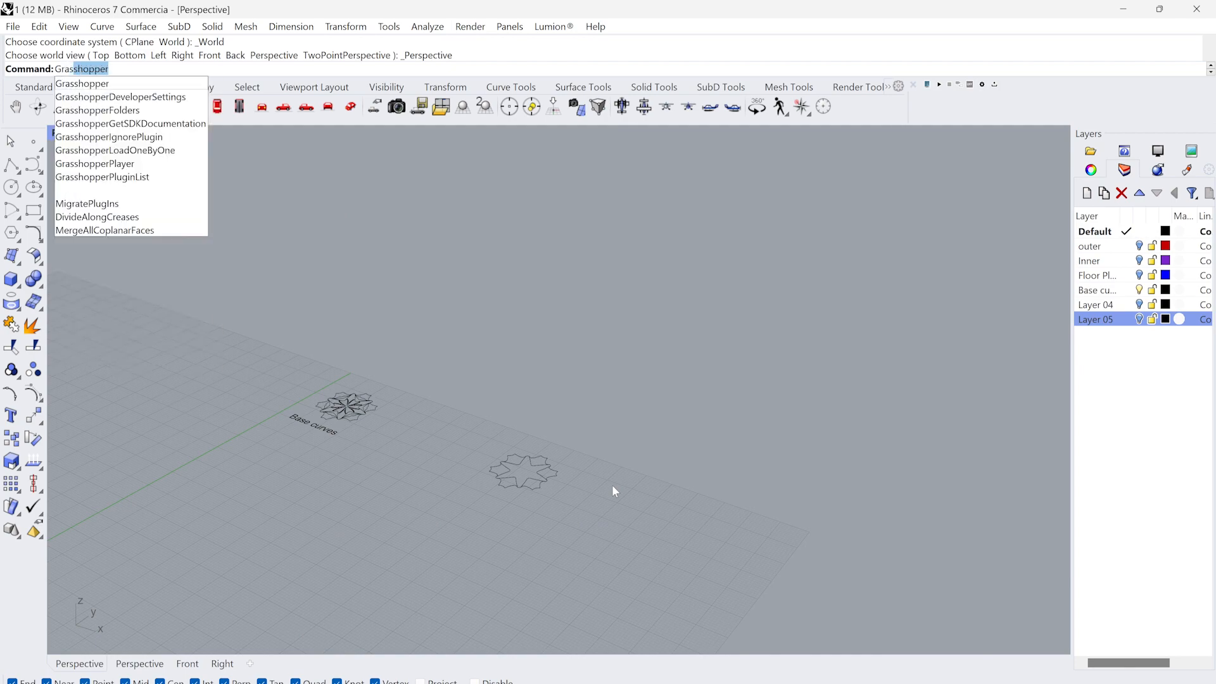
key("Return")
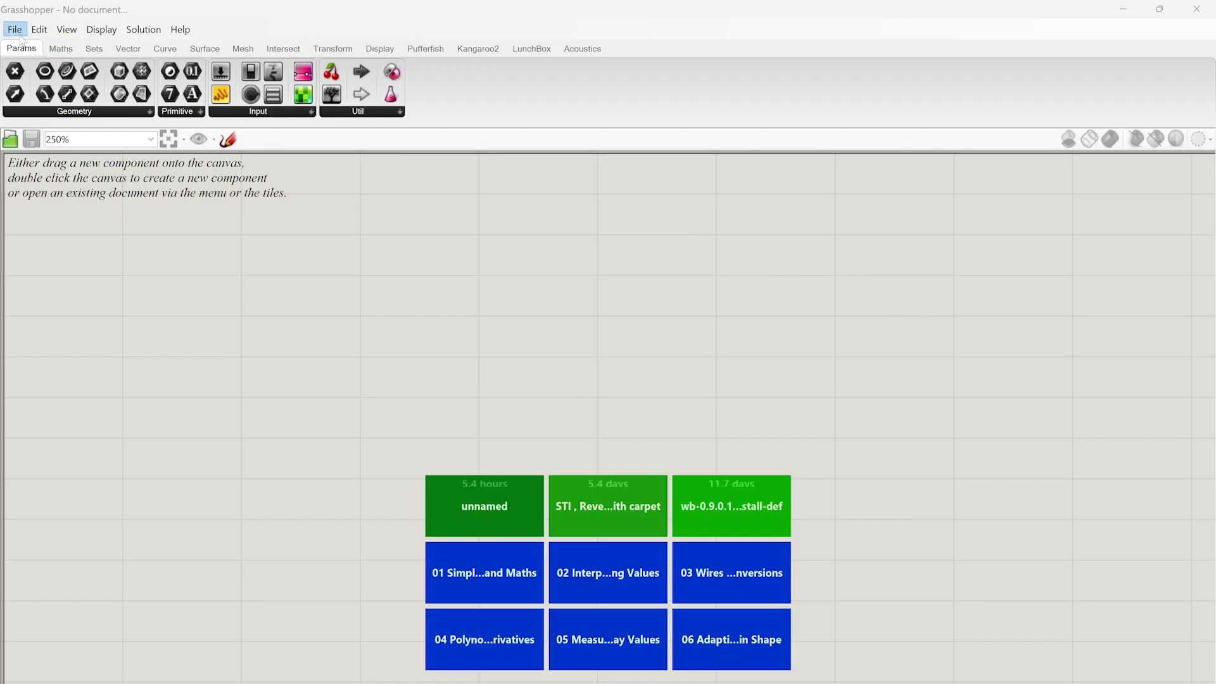
left_click(16, 31)
left_click(57, 38)
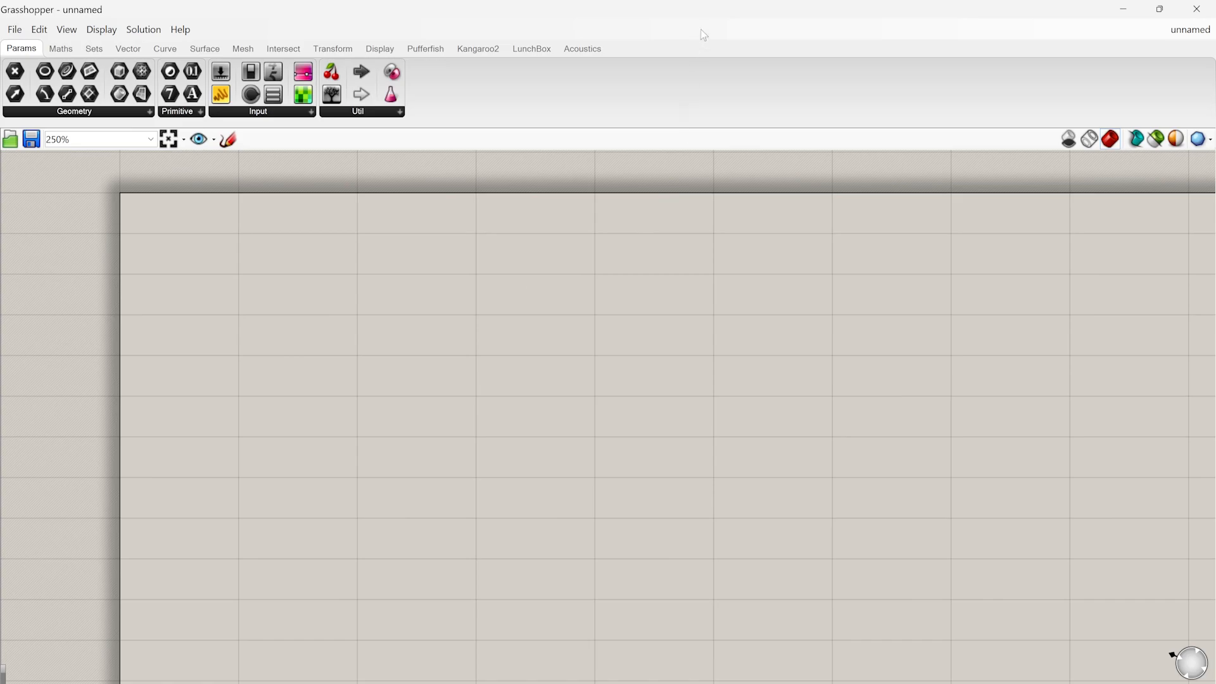
Add a Curve parameter to the canvas and reference the copied inner star curve in it.
double_click(808, 338)
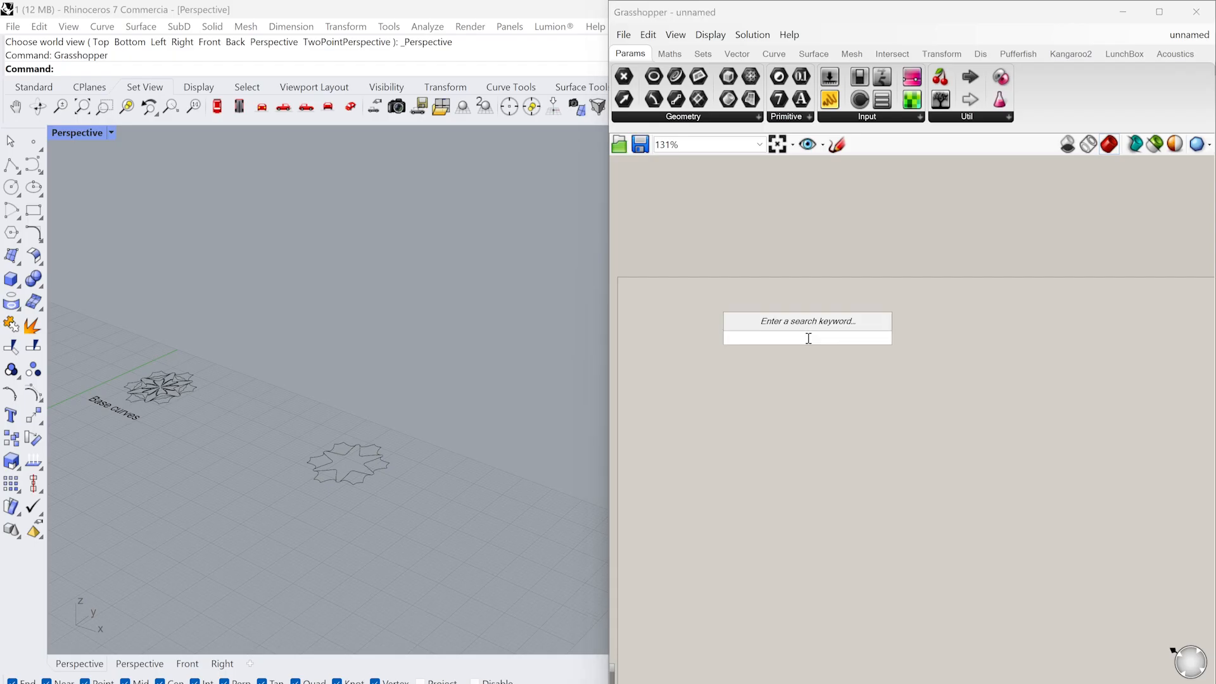
type("curv")
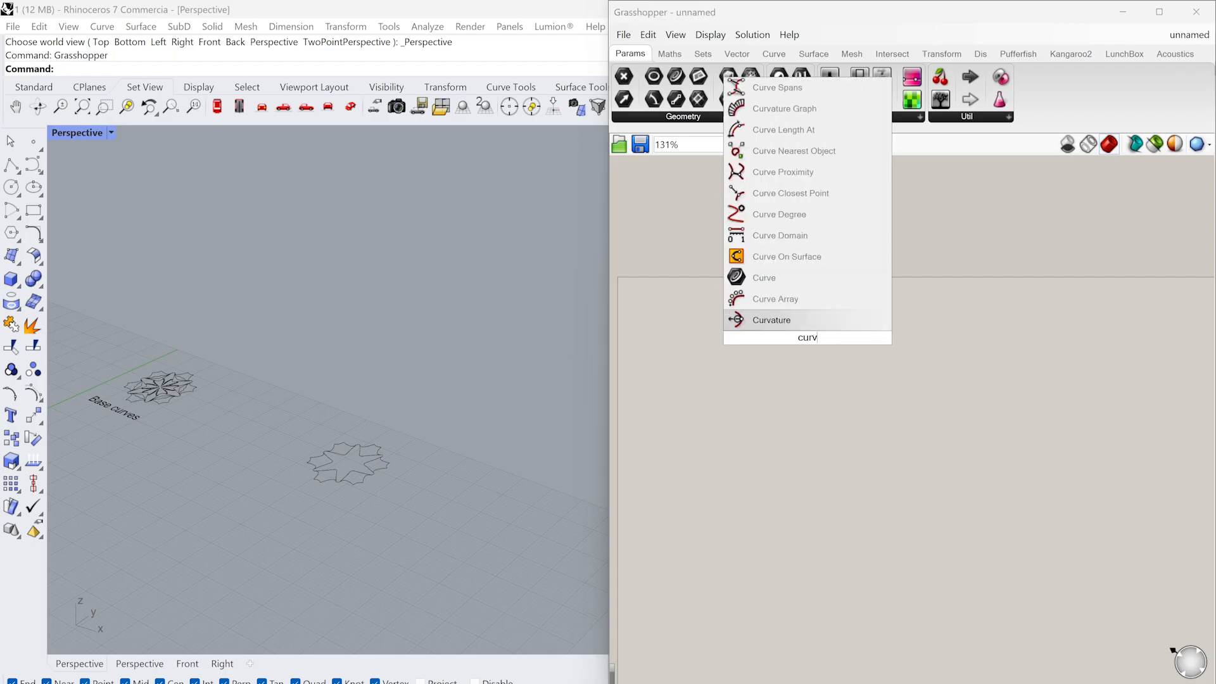
left_click(793, 279)
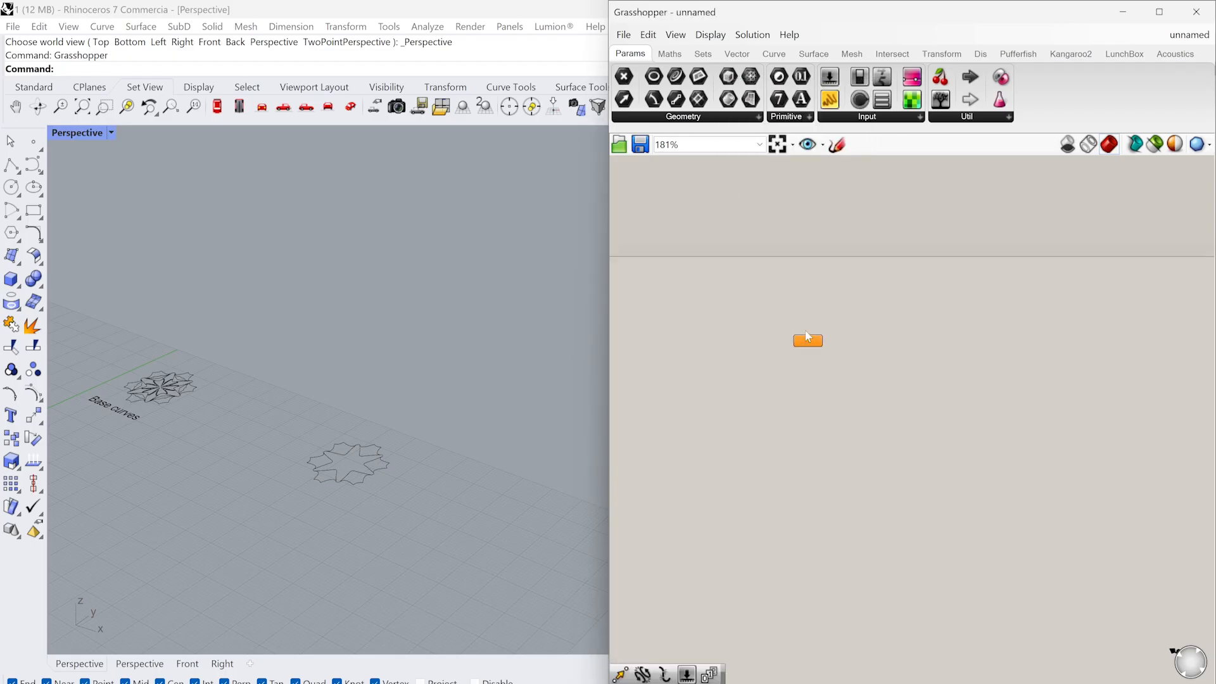
scroll(807, 354, "up", 5)
right_click(805, 357)
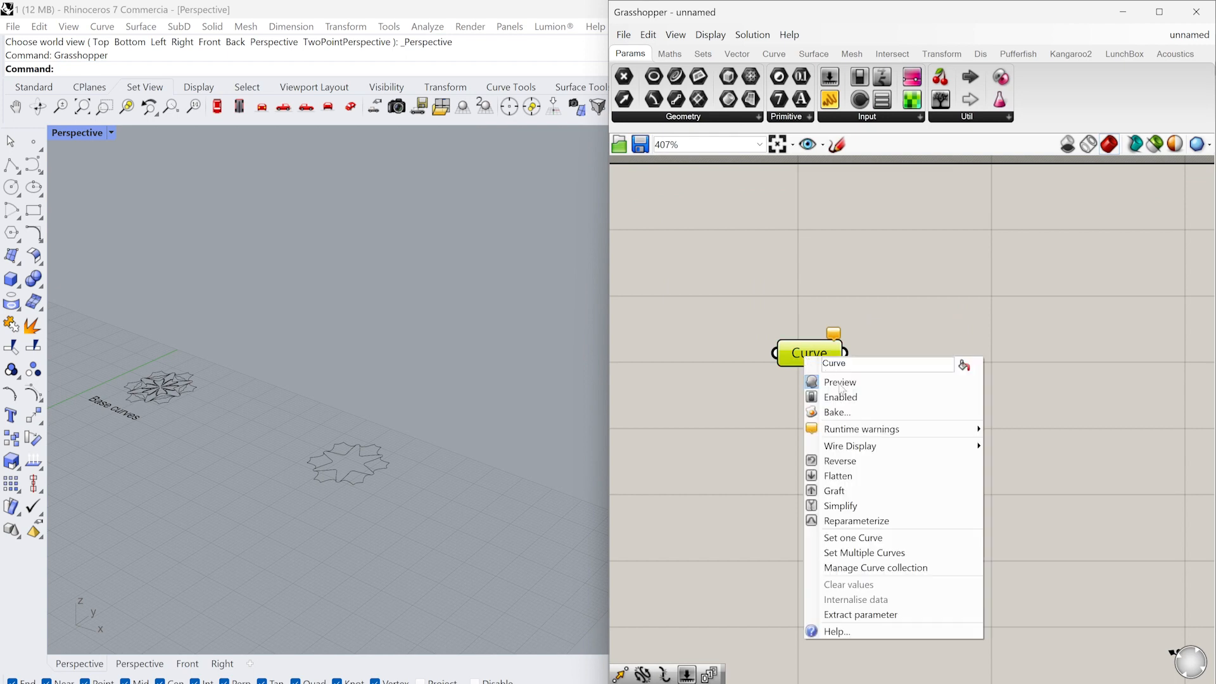
left_click(861, 542)
scroll(386, 467, "up", 3)
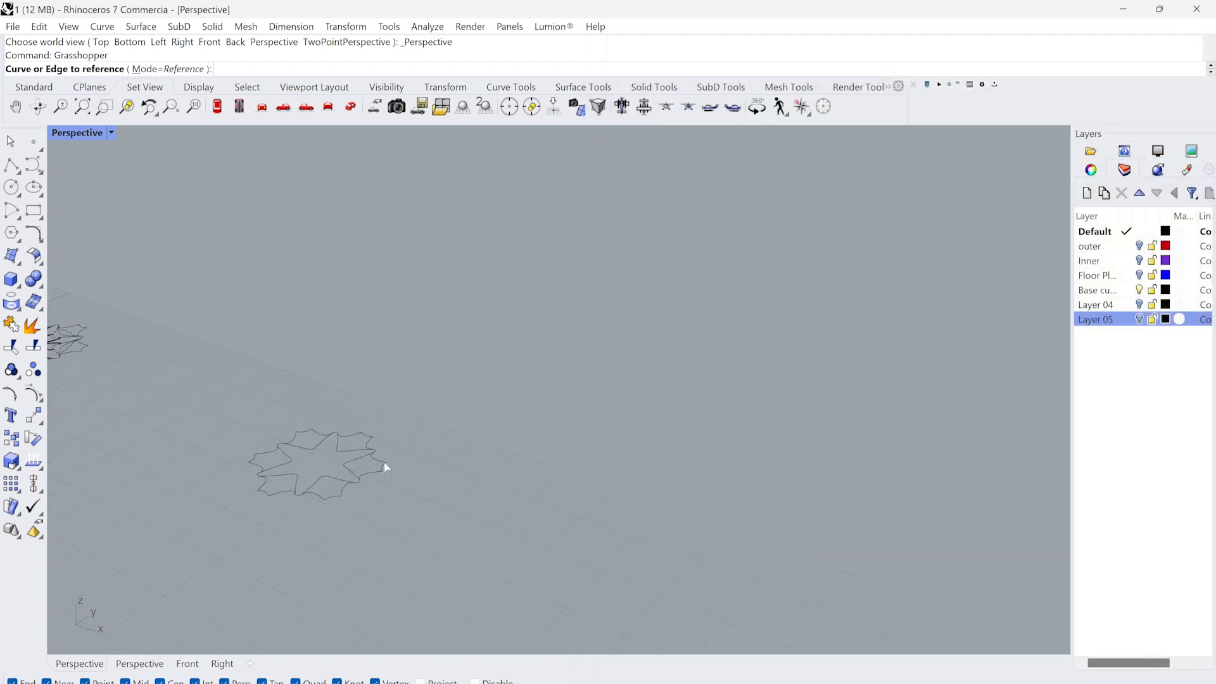
left_click(342, 456)
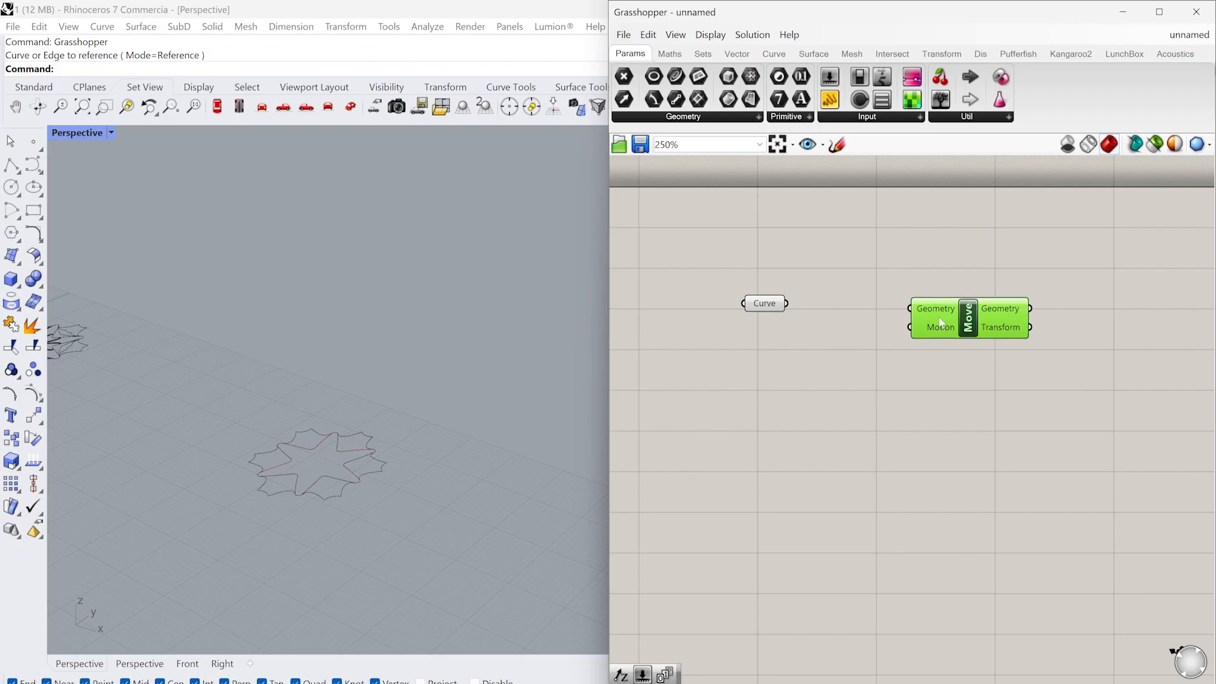
Add a Move component and connect the Curve parameter to its Geometry input.
left_click_drag(785, 303, 928, 306)
left_click(834, 402)
right_click_drag(372, 442, 360, 419)
Add a Unit Z component and connect its Unit vector output to Move's Motion input.
double_click(796, 409)
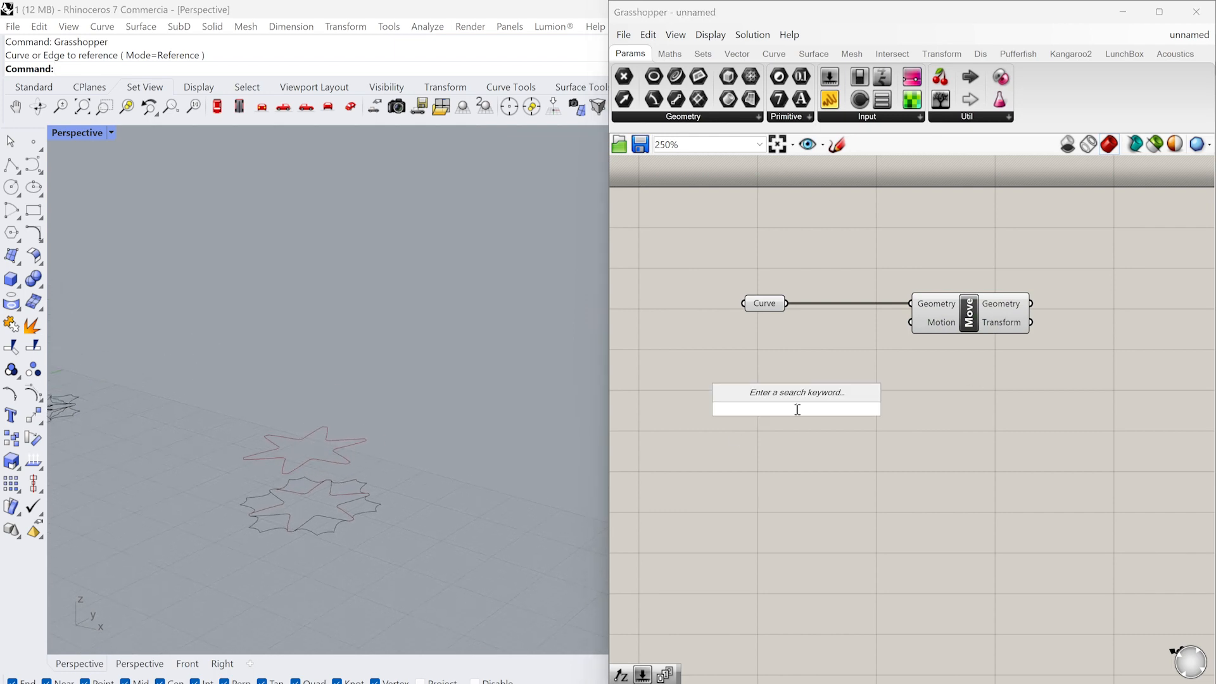
type("z")
key("Return")
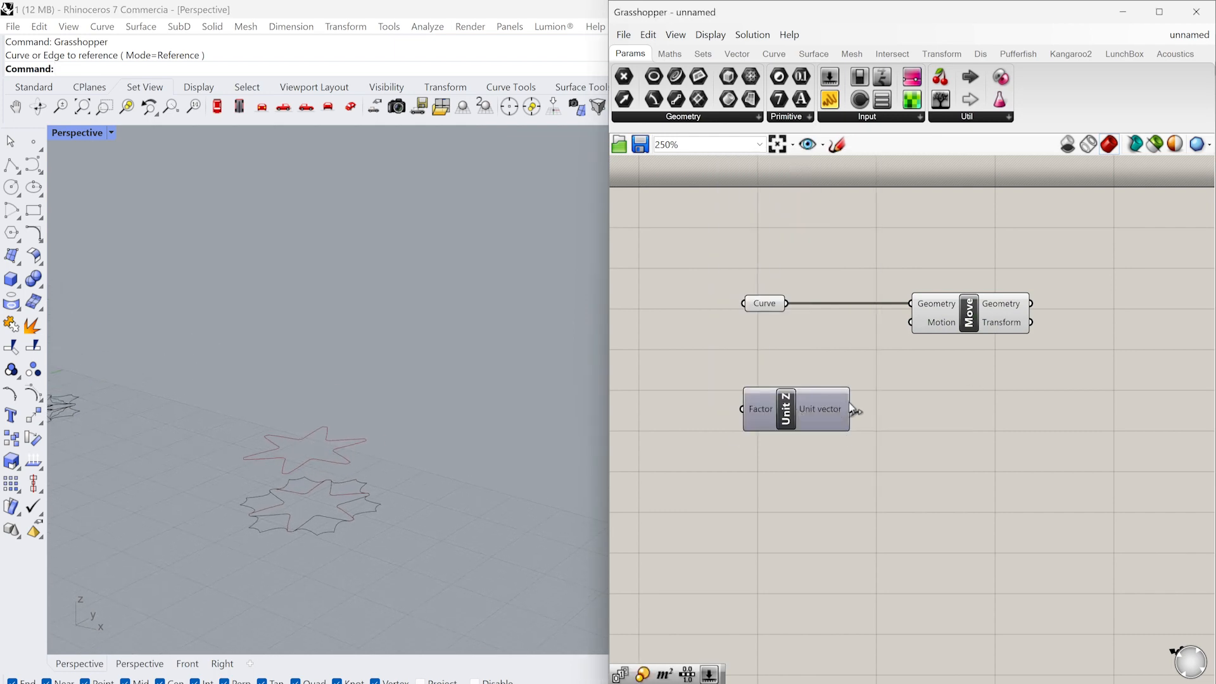
mouse_move(854, 410)
left_mouse_down()
mouse_move(911, 322)
mouse_move(864, 413)
left_mouse_up()
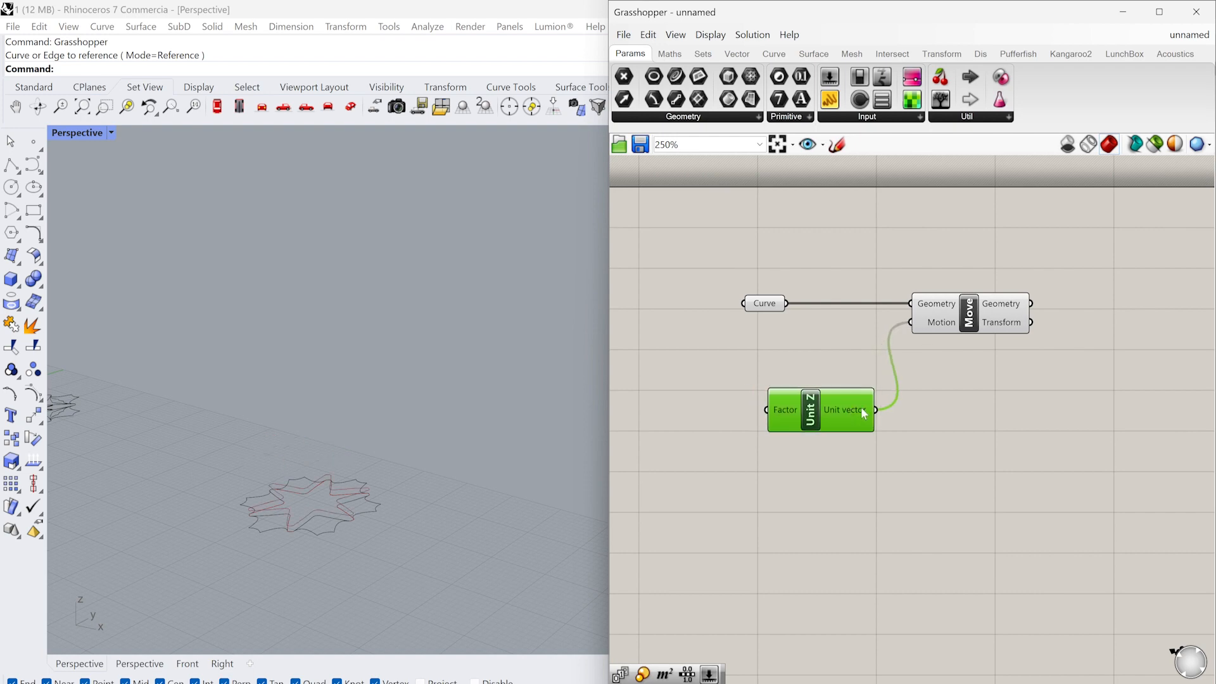
Add a Series component and place it beside the Unit Z component's Factor input.
right_click_drag(724, 391, 834, 381)
left_click(832, 380)
double_click(831, 378)
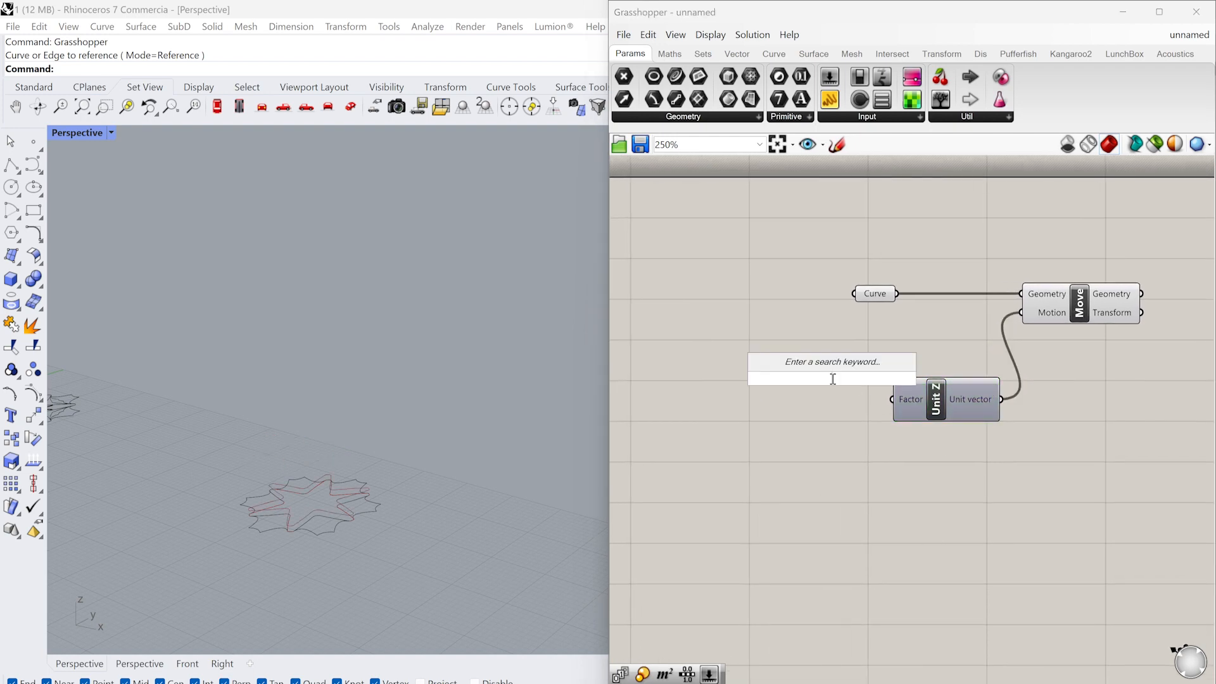
type("series")
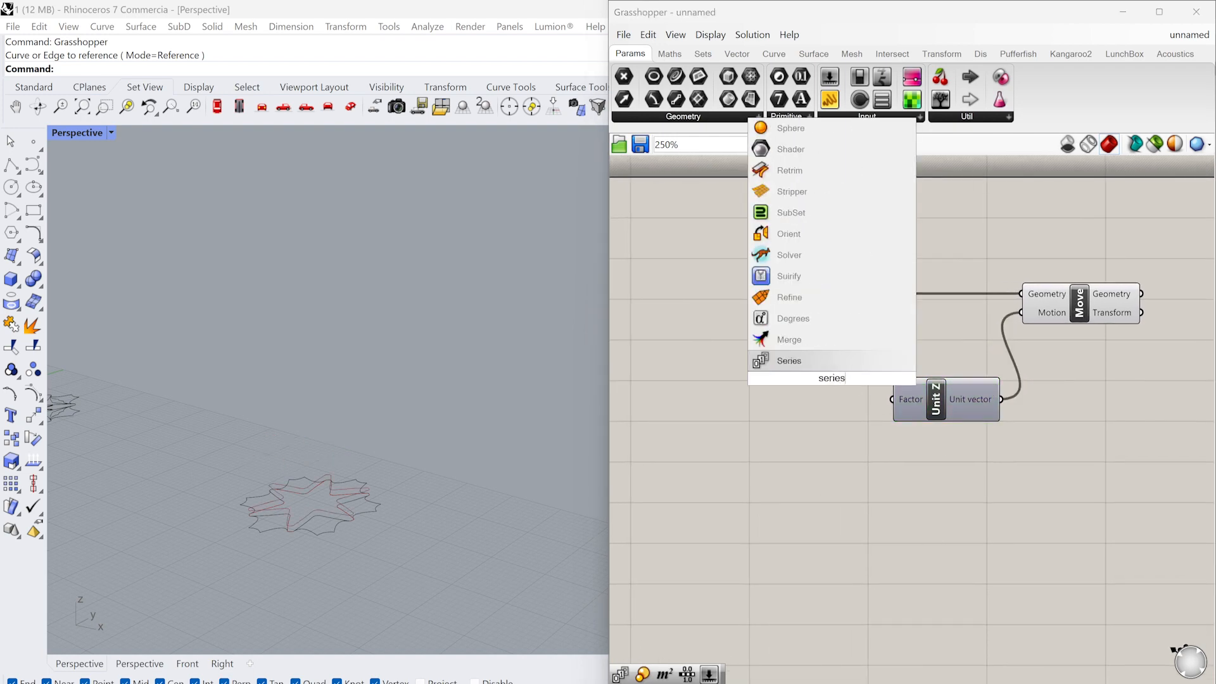
key("Return")
right_click_drag(837, 415, 927, 388)
left_click_drag(909, 357, 862, 354)
Add a number slider set to 0 and connect it to Series' Start input.
double_click(753, 322)
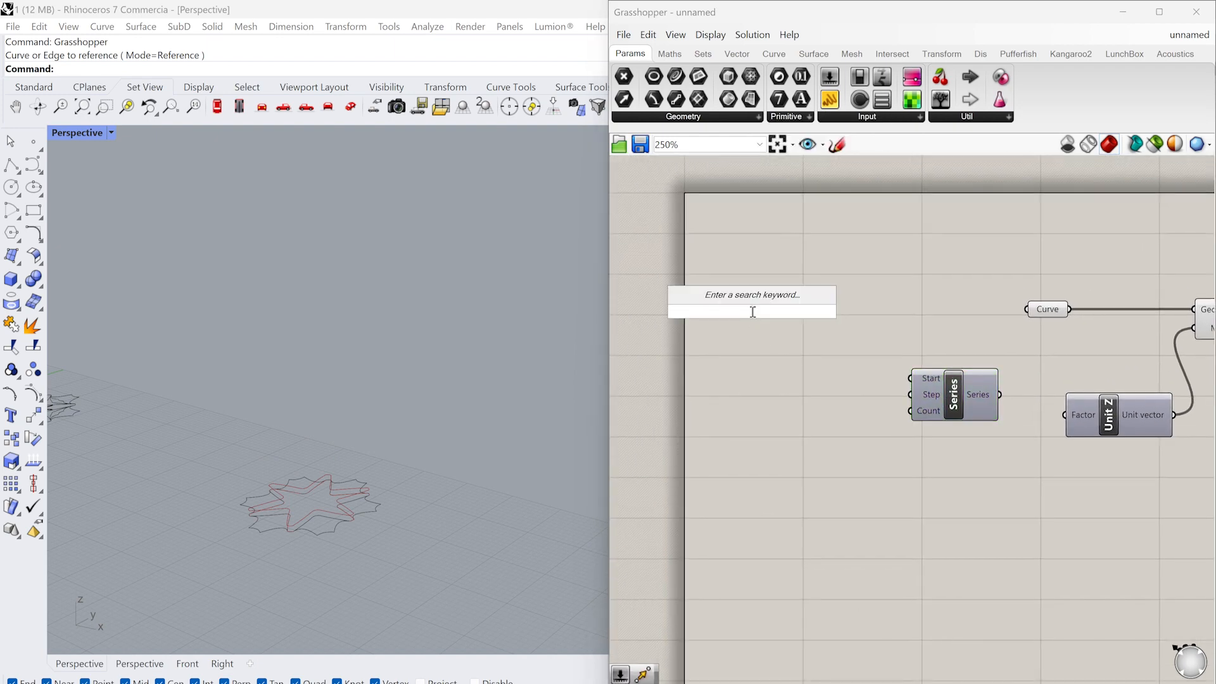
type("o")
key("BackSpace")
type("0")
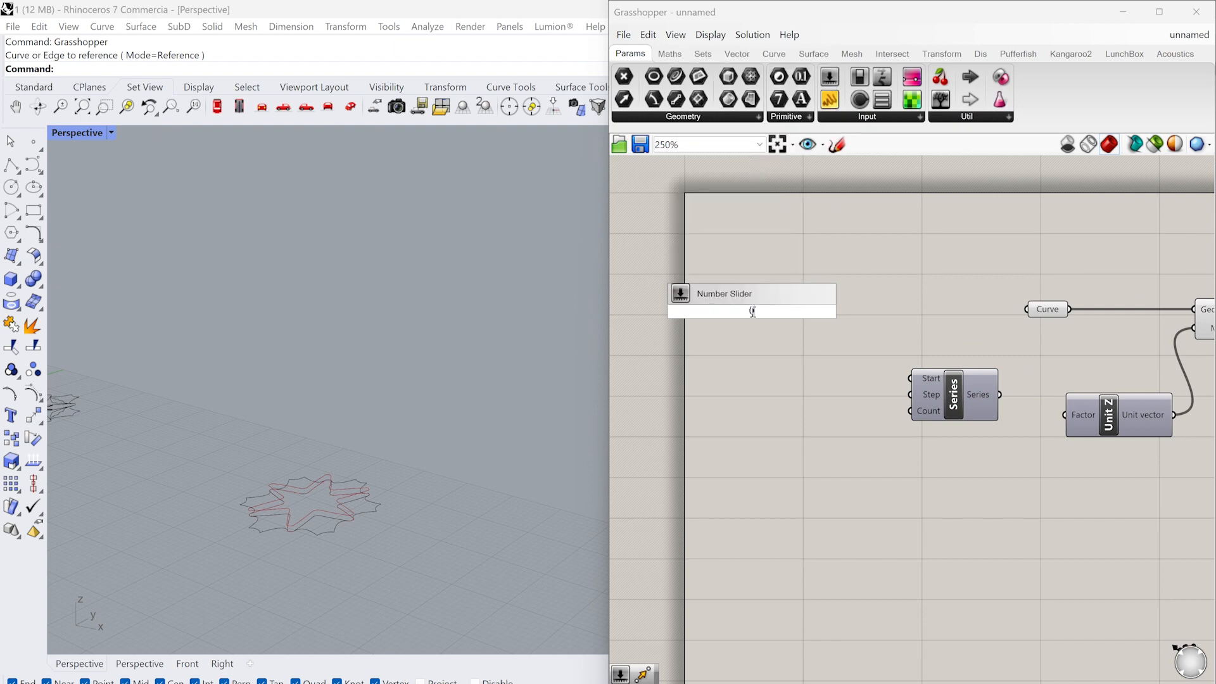
key("Return")
left_click_drag(754, 313, 792, 382)
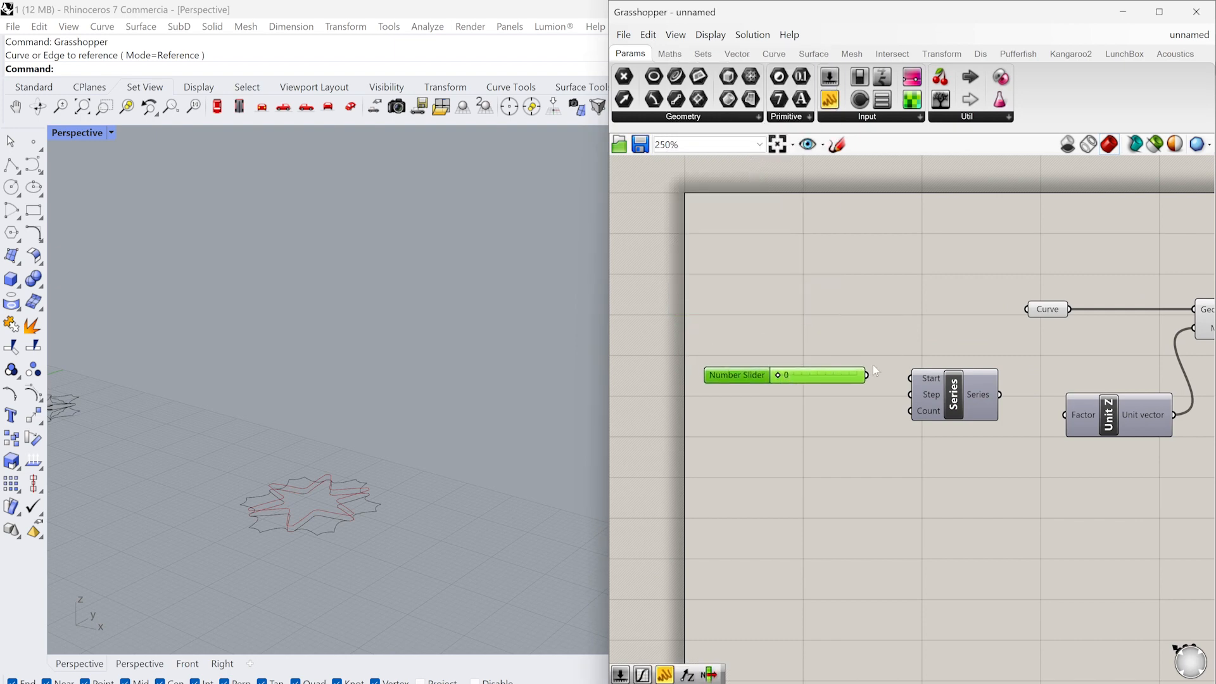
left_click_drag(868, 376, 911, 387)
left_click_drag(836, 378, 836, 381)
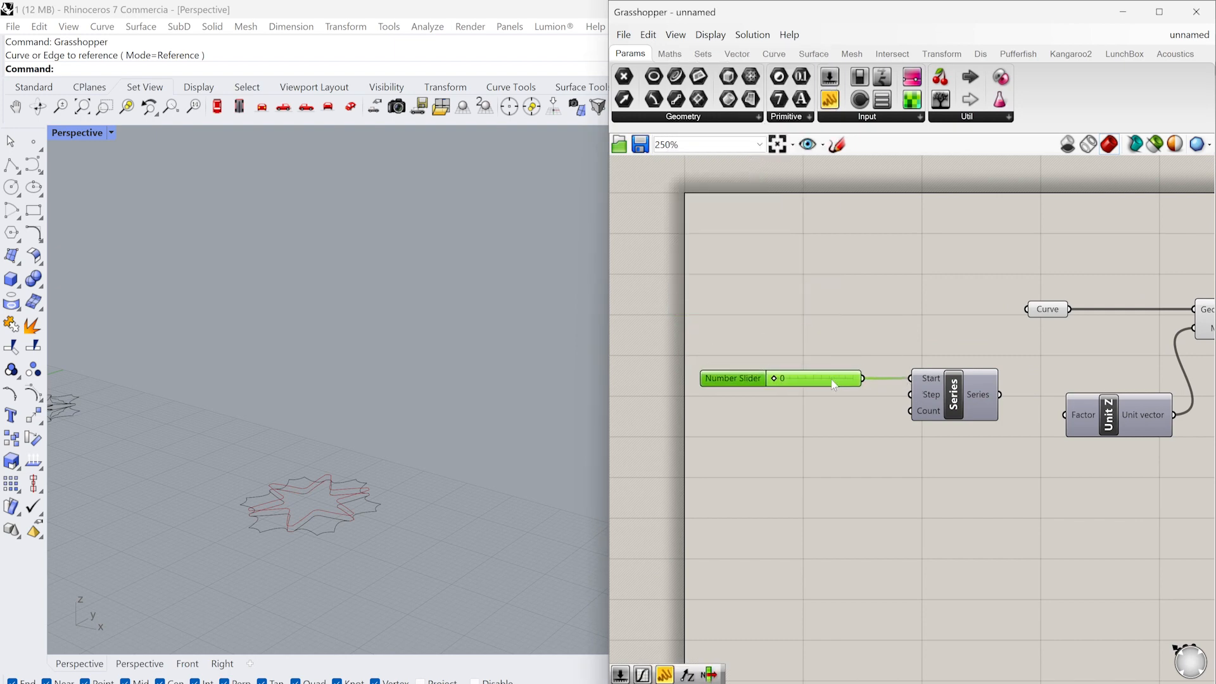
Add a number slider set to 3.5 and connect it to Series' Step input.
double_click(831, 305)
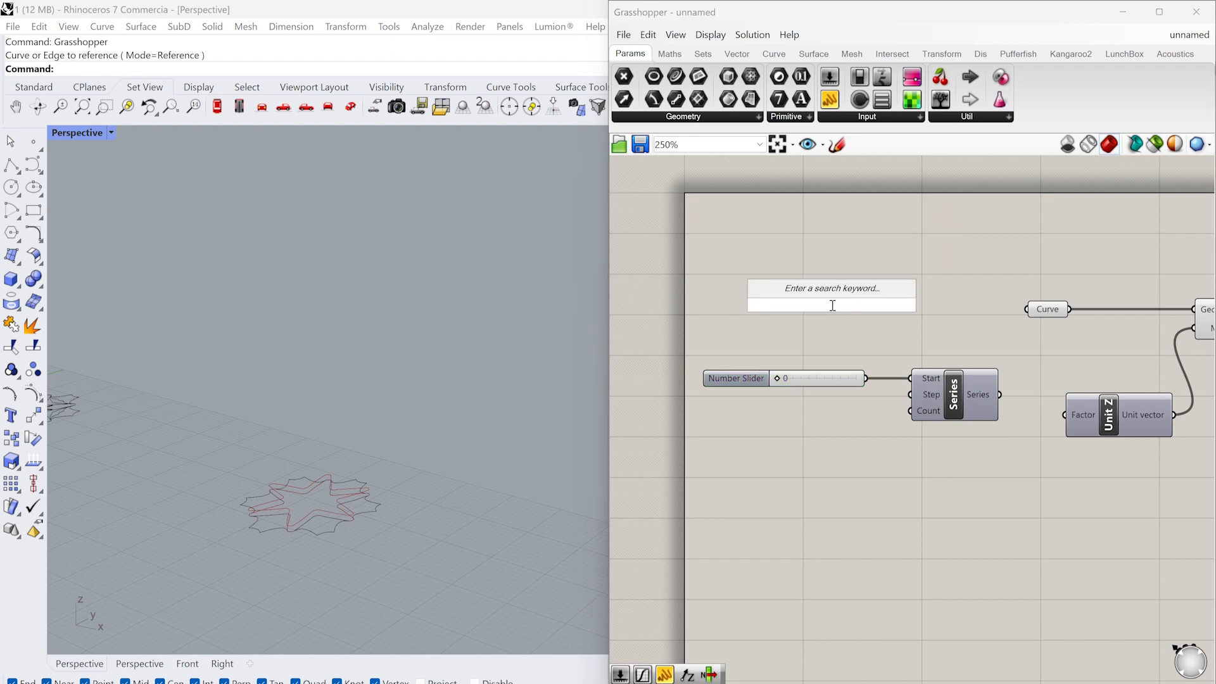
type("3.5")
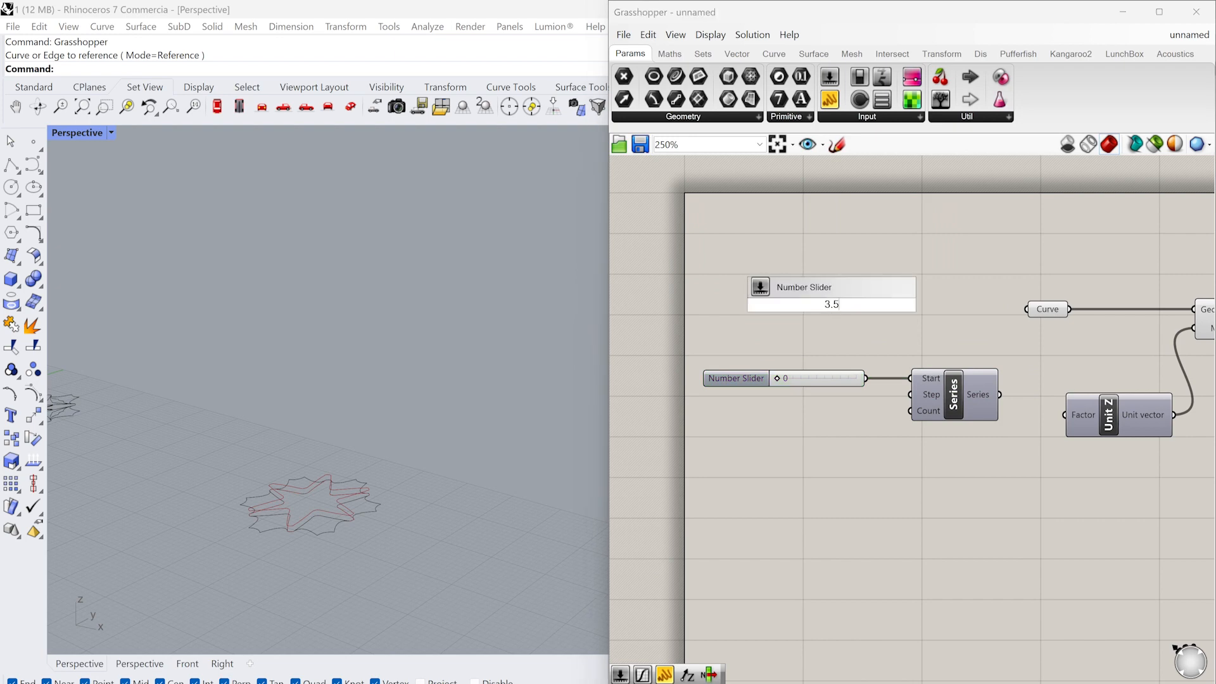
key("Return")
left_click_drag(832, 310, 787, 397)
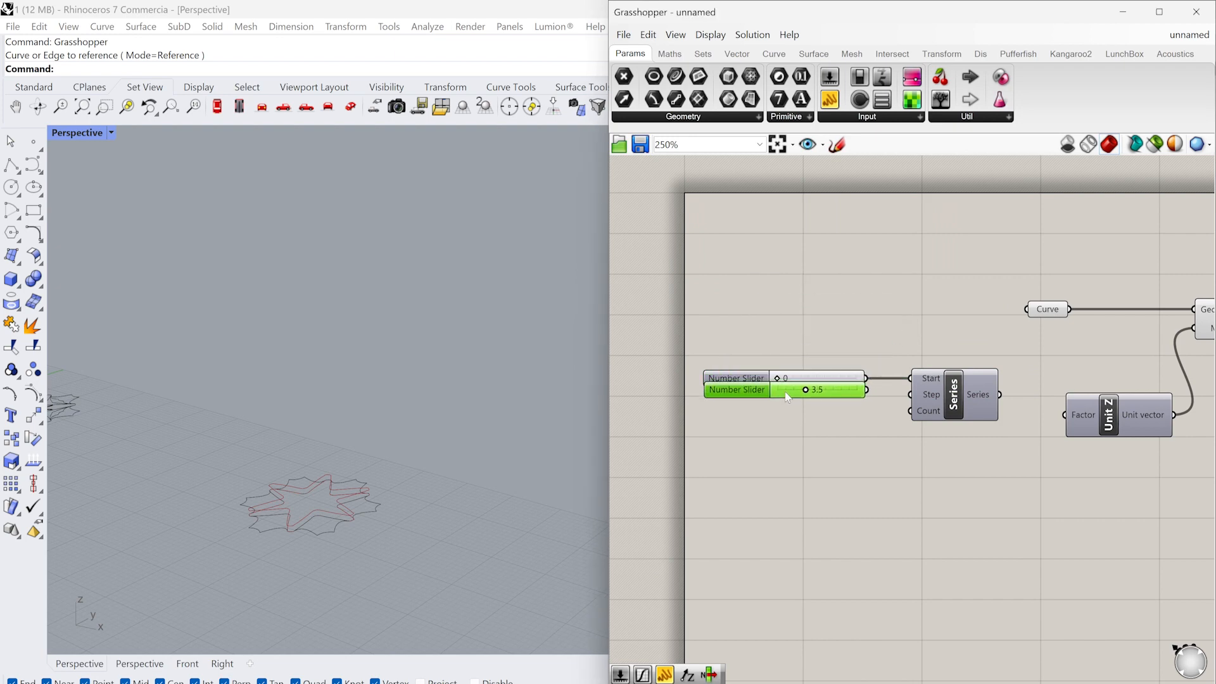
left_click_drag(866, 389, 909, 394)
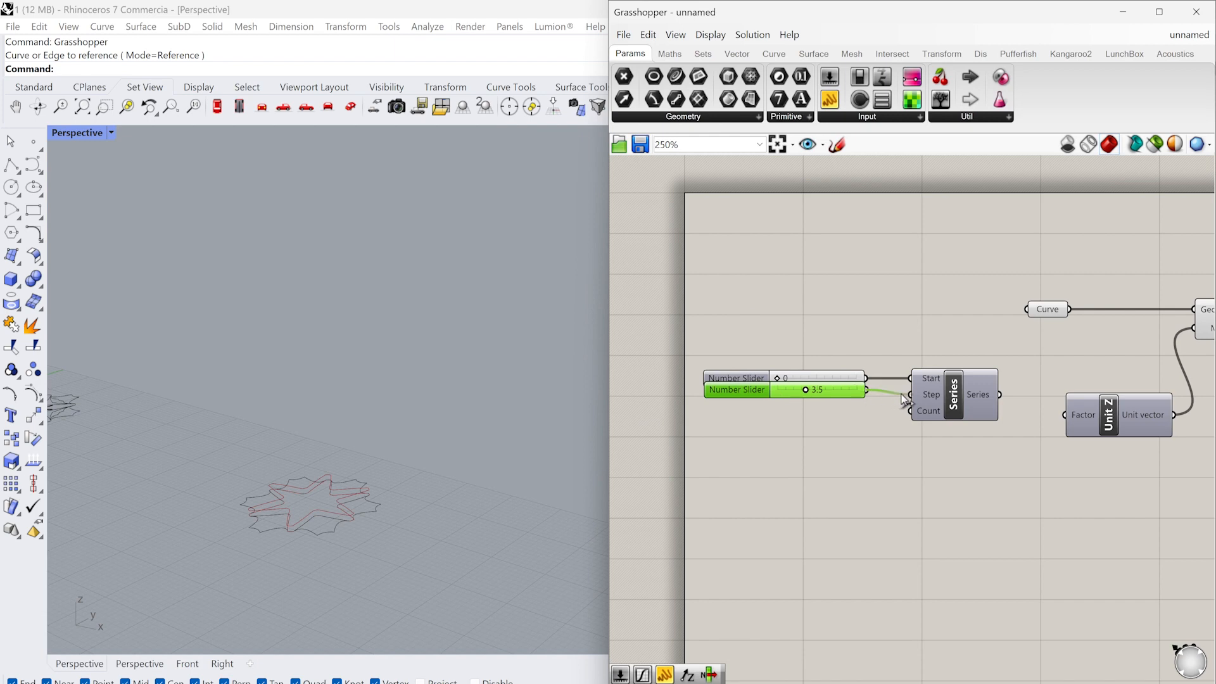
left_click_drag(813, 399, 816, 404)
Connect a new number slider of 45 to Series' Count input and the Series output to Unit Z's Factor.
double_click(827, 409)
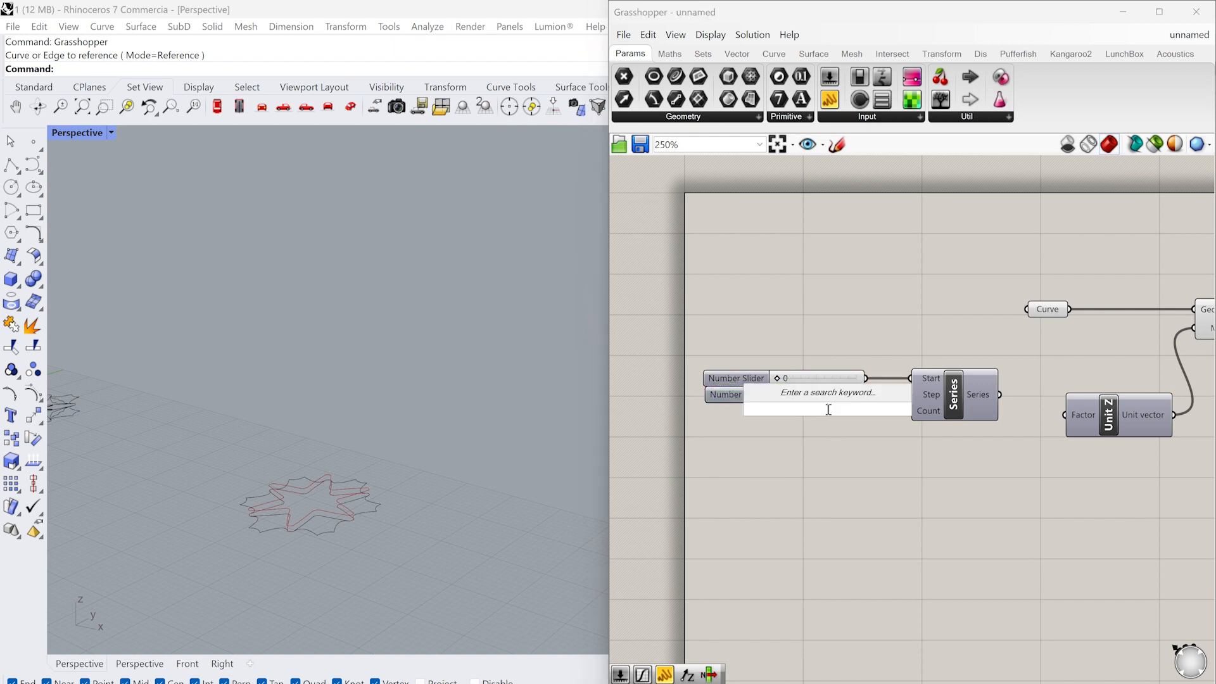
type("45")
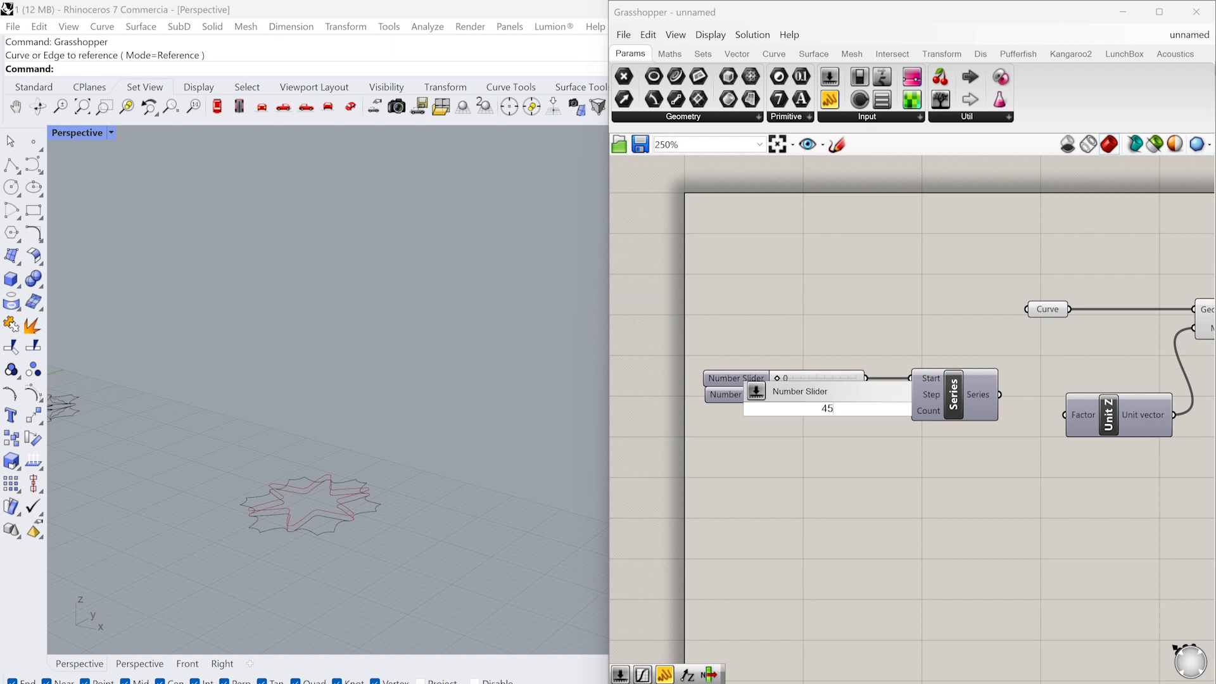
key("Return")
left_click_drag(825, 412, 784, 415)
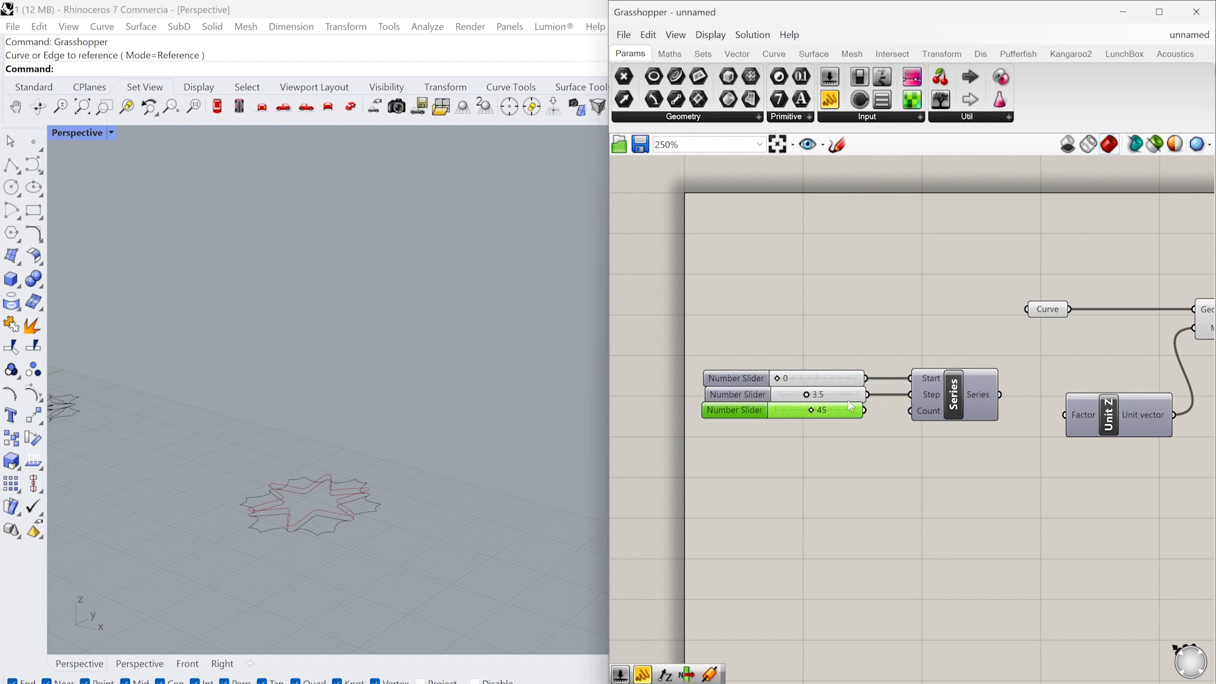
left_click_drag(863, 410, 909, 411)
right_click_drag(913, 405, 859, 401)
left_click_drag(937, 397, 1002, 417)
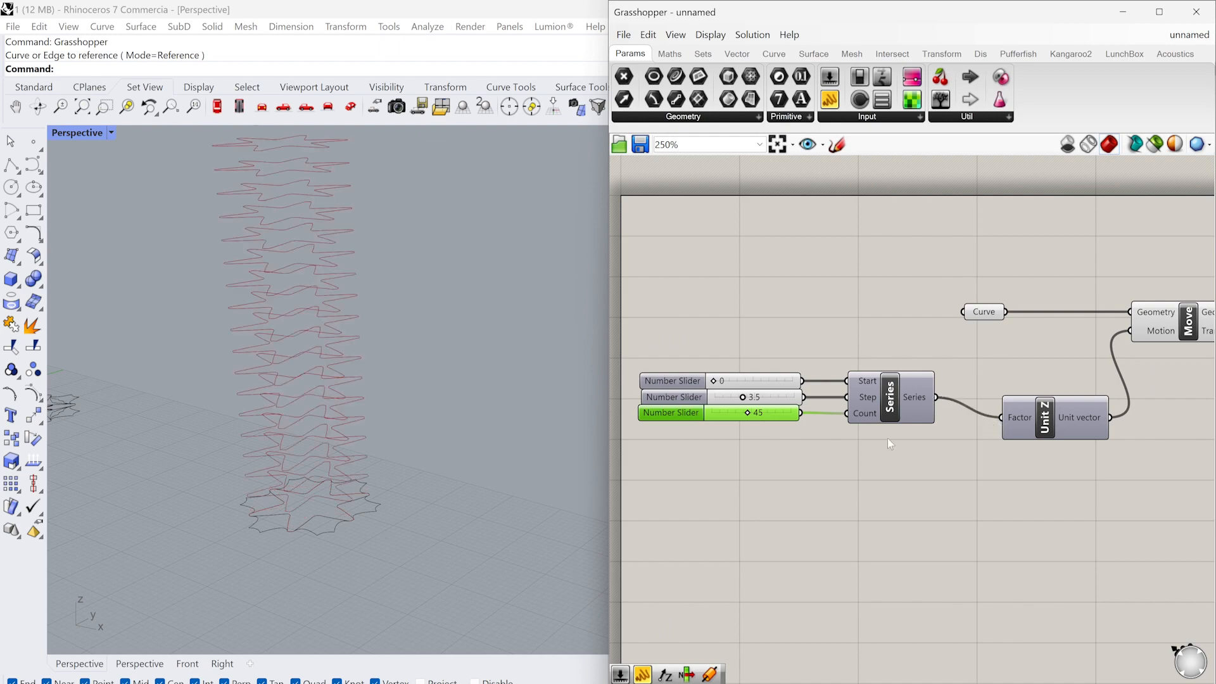
Add a Scale component and connect Move's Geometry output to its Geometry input.
scroll(248, 463, "down", 3)
scroll(265, 290, "down", 2)
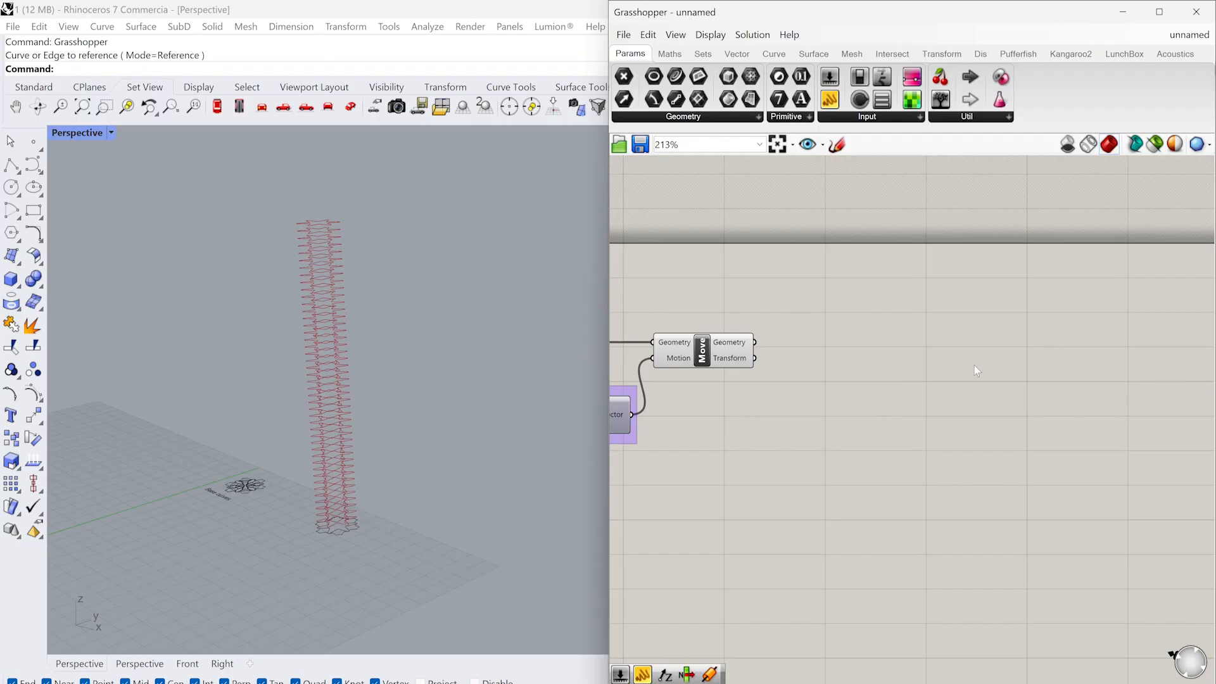
double_click(973, 366)
type("s")
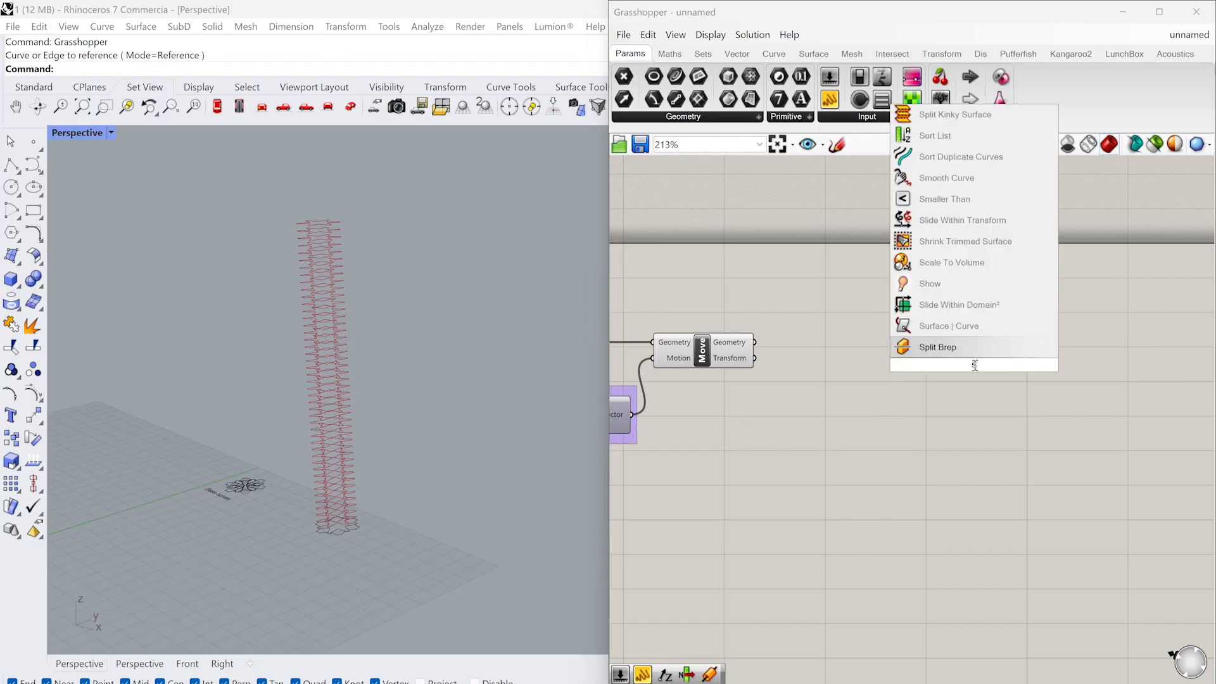
type("cale")
key("Return")
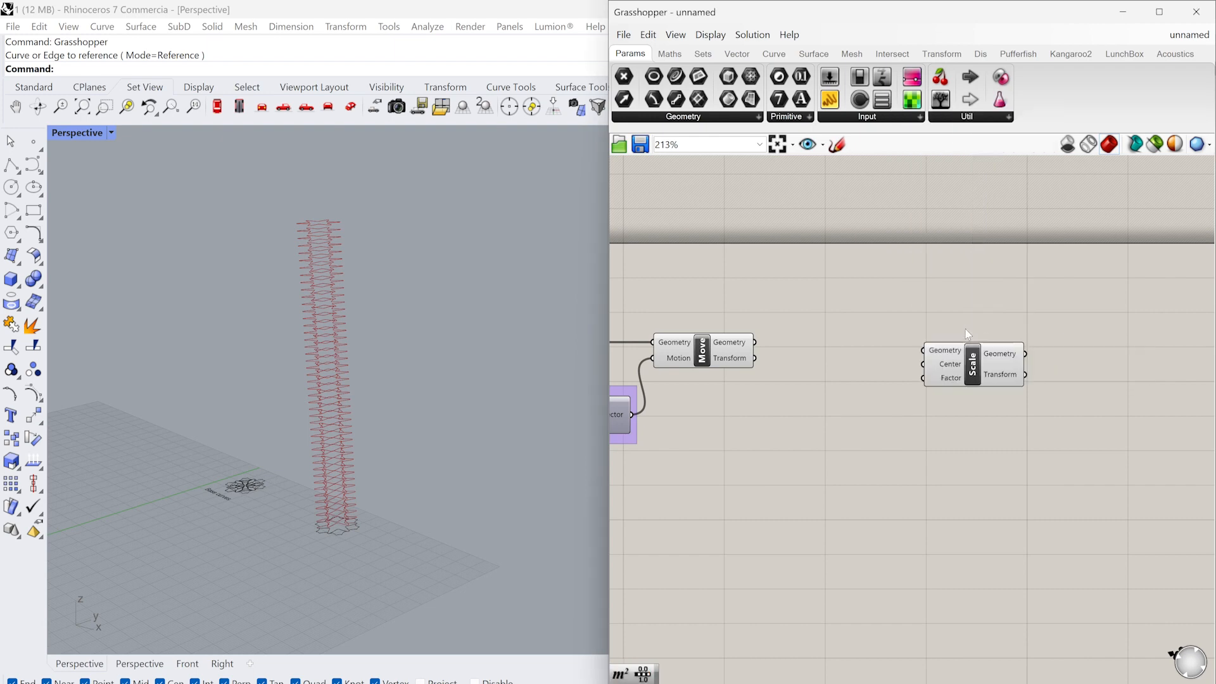
left_click_drag(978, 358, 1058, 348)
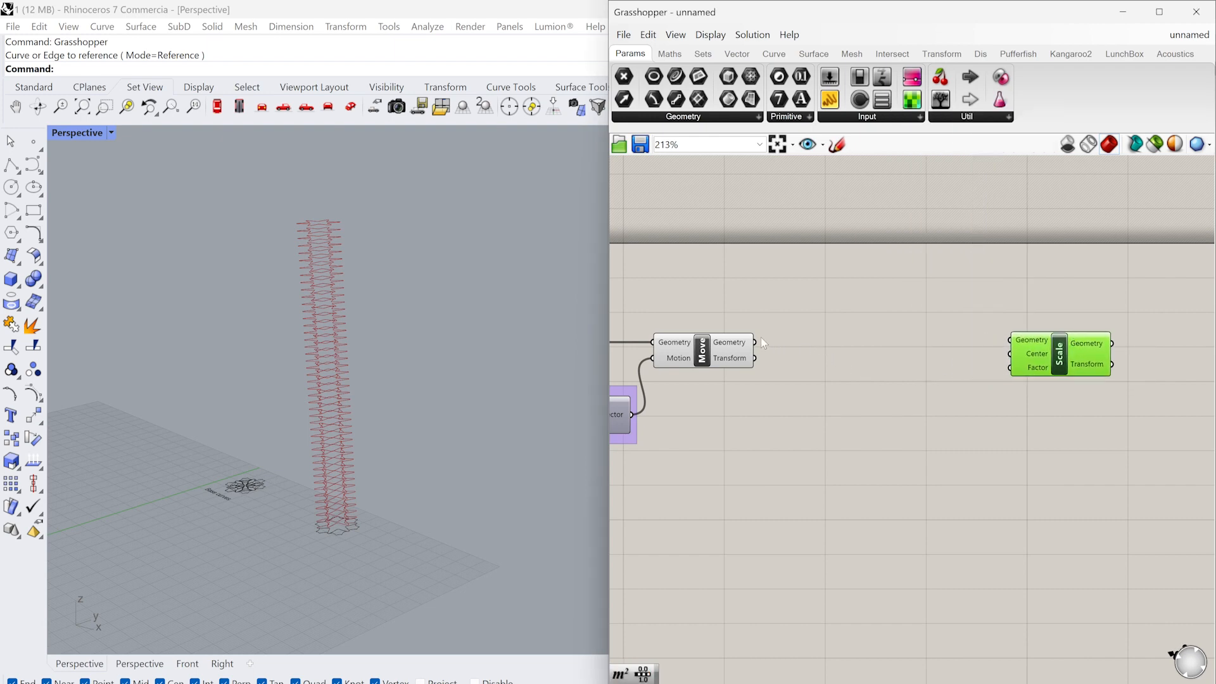
left_click_drag(754, 342, 1049, 363)
Add an Area component fed by Move's Geometry output and connect its Centroid output to Scale's Center input.
double_click(896, 374)
type("are")
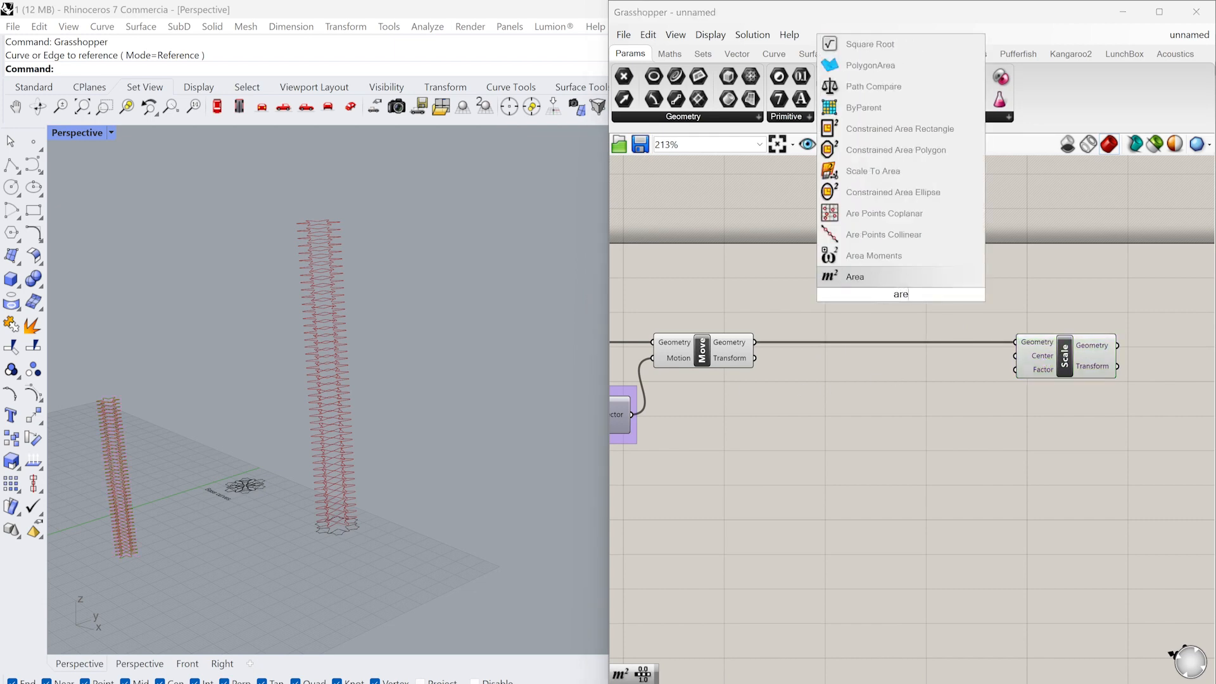
type("a")
key("Return")
left_click_drag(755, 342, 830, 293)
left_click_drag(929, 299, 1013, 357)
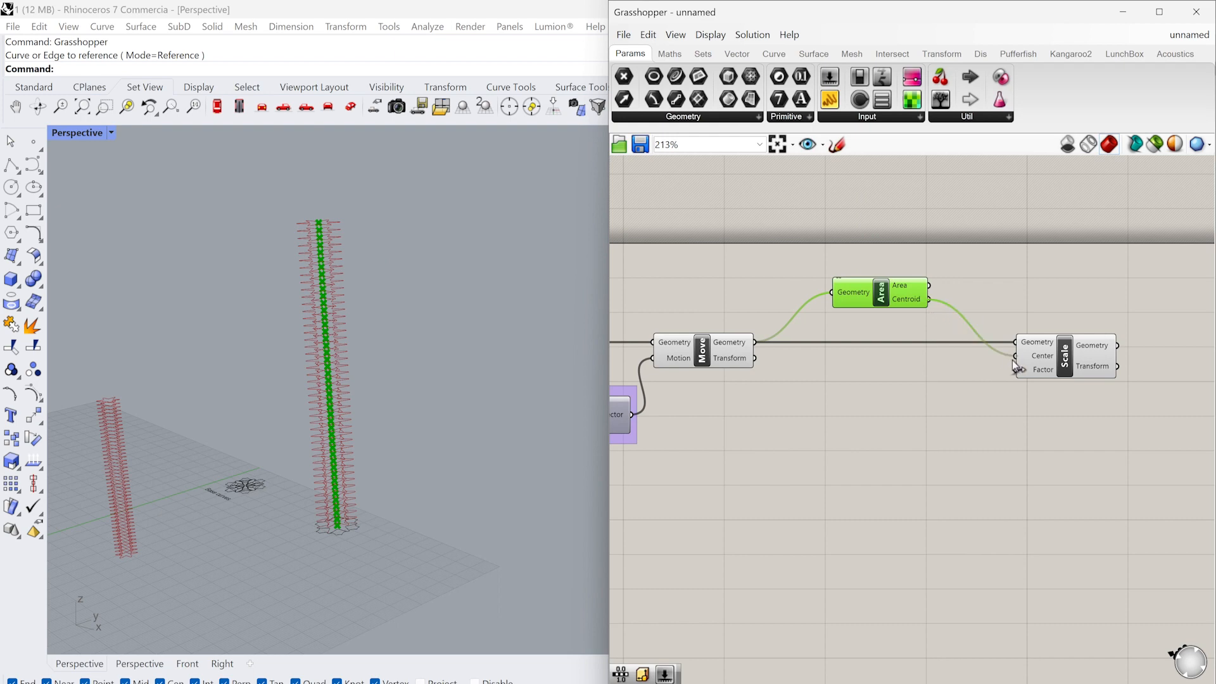
Turn off the preview of all components that come before Scale.
left_click(909, 209)
scroll(909, 210, "down", 3)
left_click_drag(909, 210, 656, 376)
middle_click(773, 302)
left_click(762, 358)
scroll(815, 346, "up", 3)
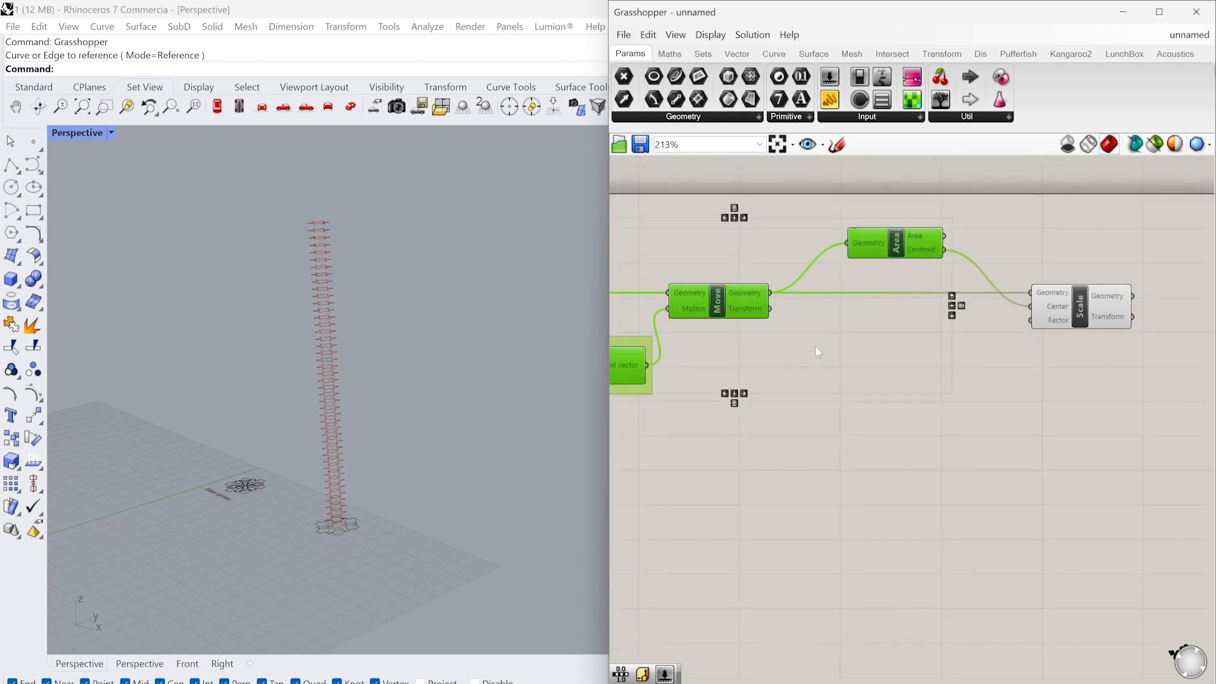
Add a Range component to the canvas and place it below the Area component.
scroll(354, 352, "up", 4)
right_click_drag(355, 352, 377, 355)
right_click_drag(929, 410, 915, 373)
double_click(915, 373)
type("r")
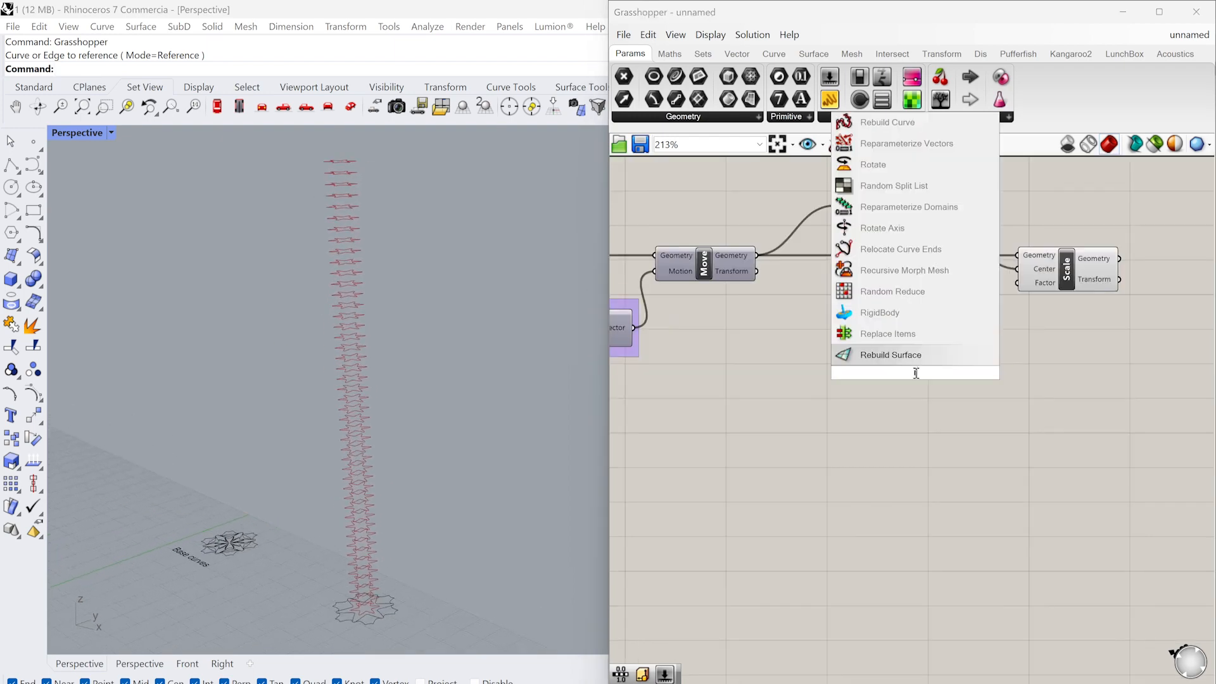
type("ange")
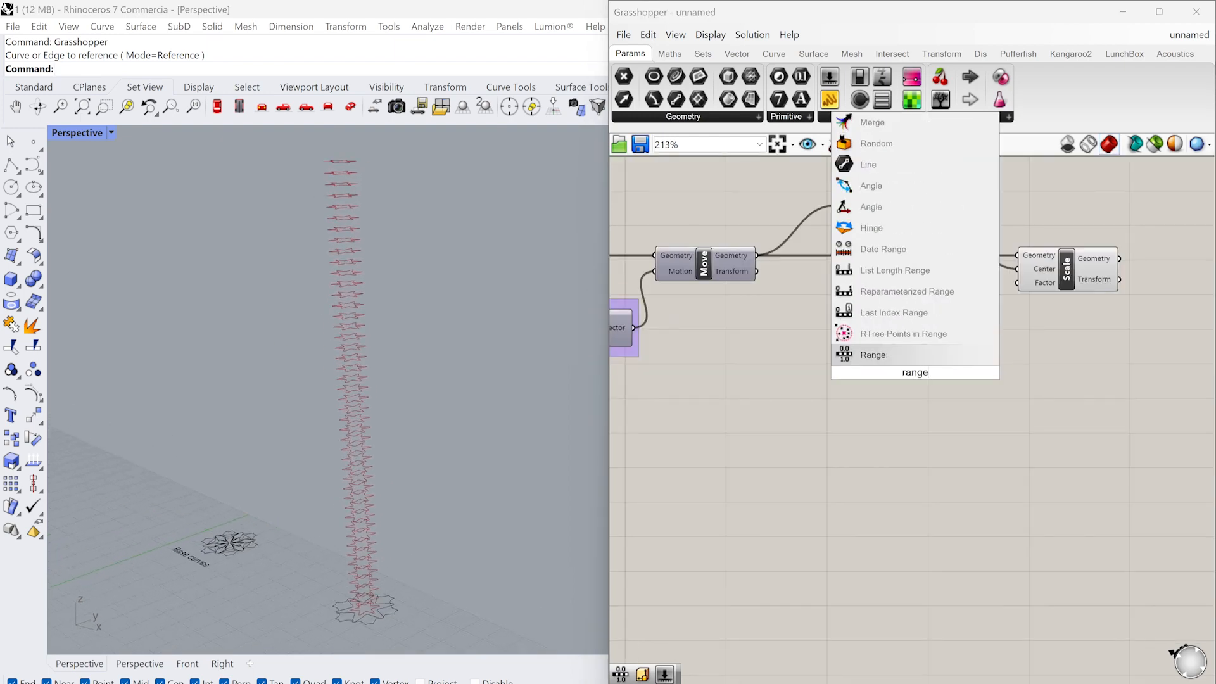
left_click(904, 363)
right_click_drag(897, 405, 943, 417)
left_click_drag(953, 387, 953, 421)
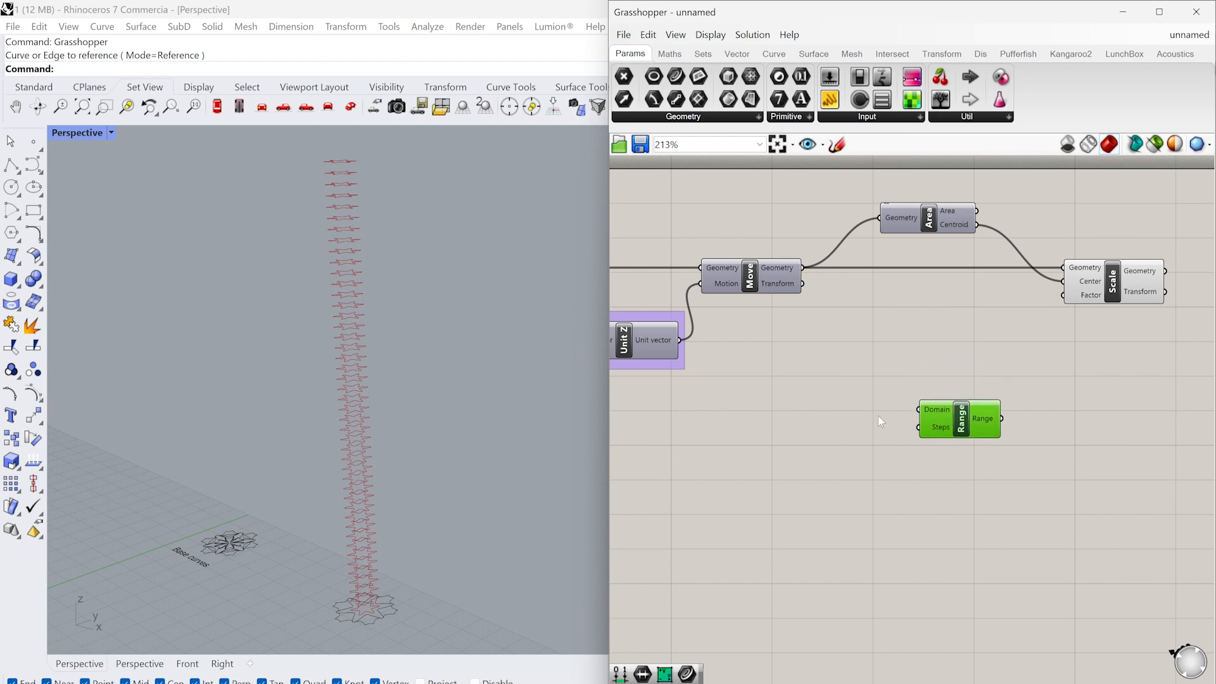
Add a Construct Domain component beside the Range component.
double_click(839, 400)
type("constr")
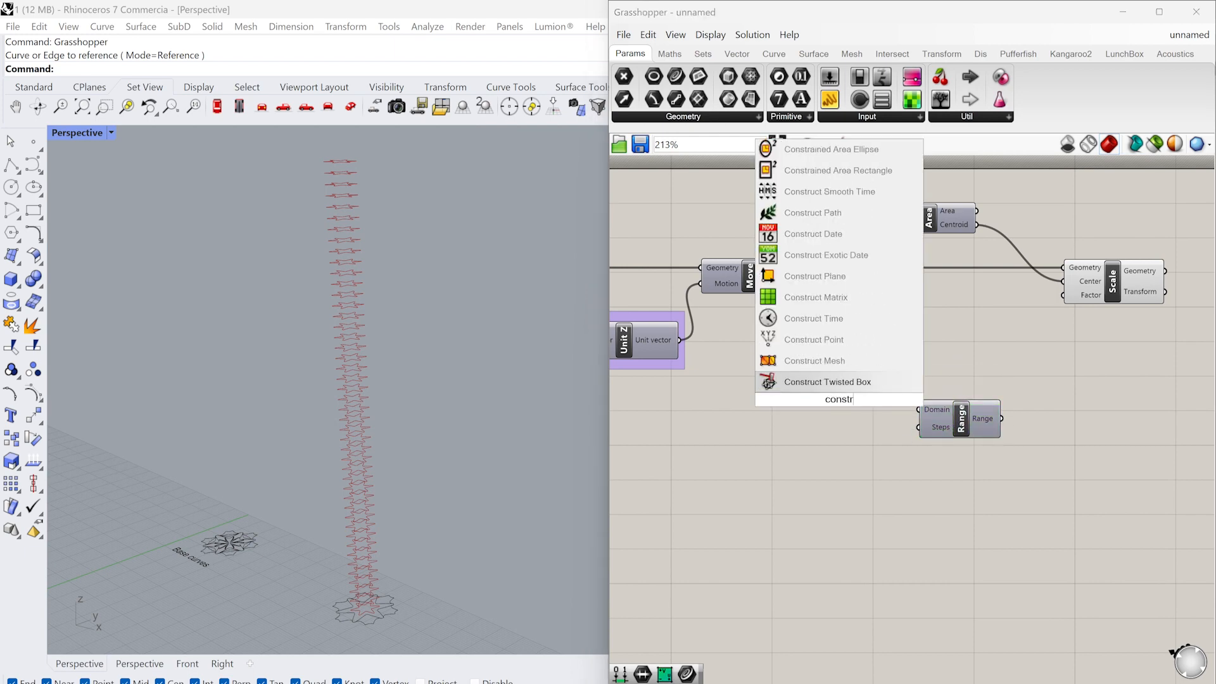
type("uct dom")
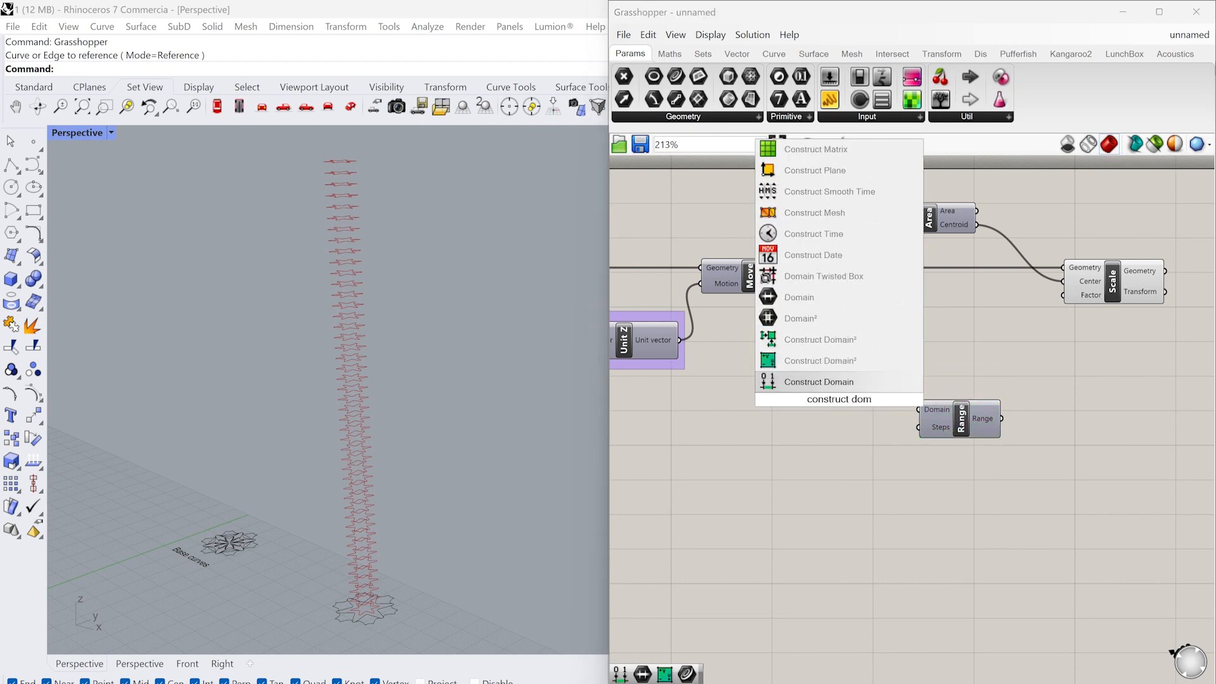
key("Return")
Add two number sliders, 0.1 and 1.5, beside the Construct Domain component.
double_click(732, 404)
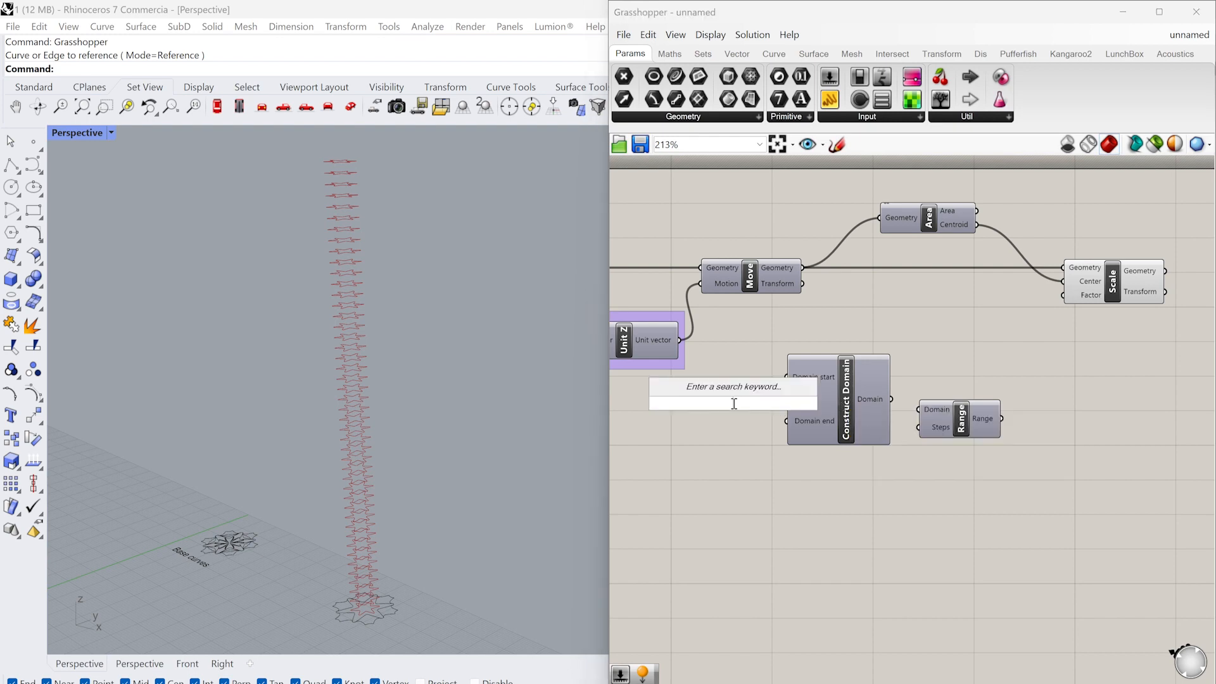
type("0")
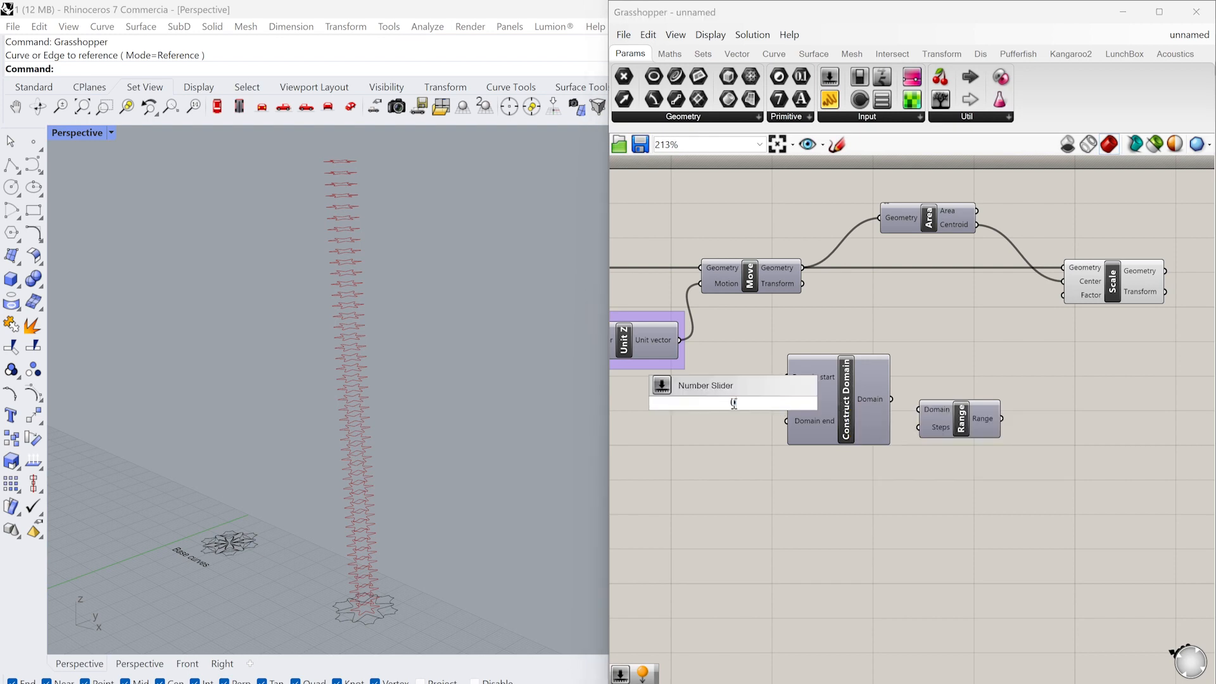
type(".1")
key("Return")
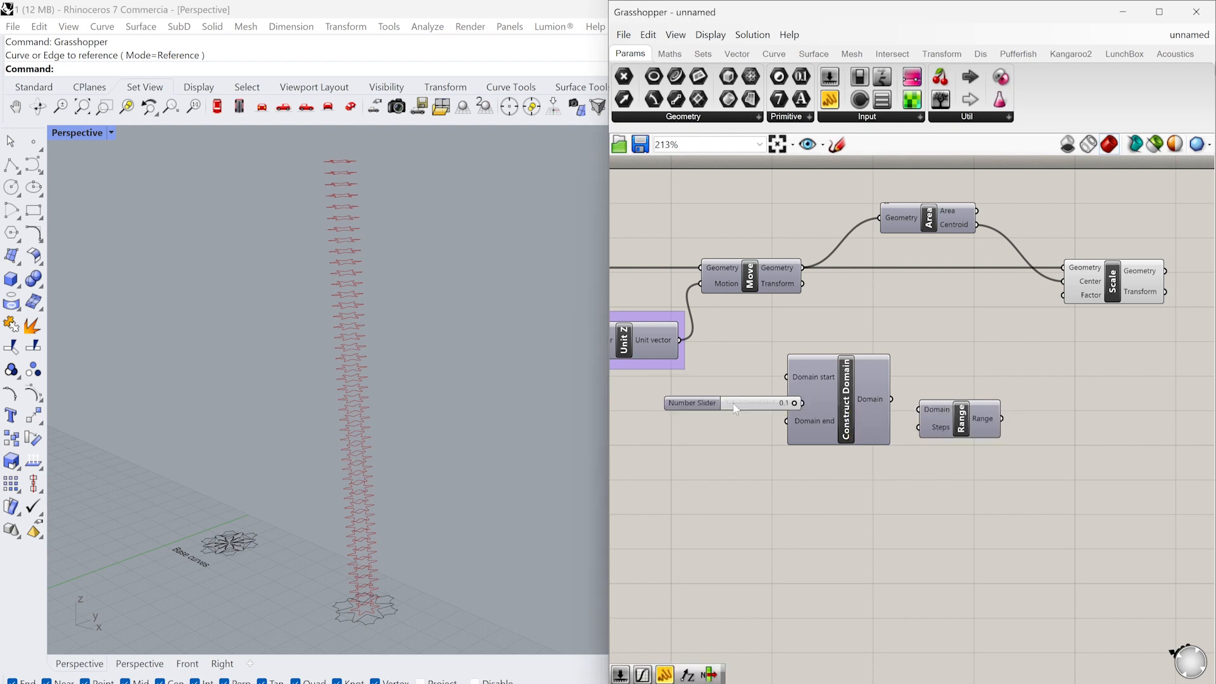
double_click(713, 453)
type("1.5")
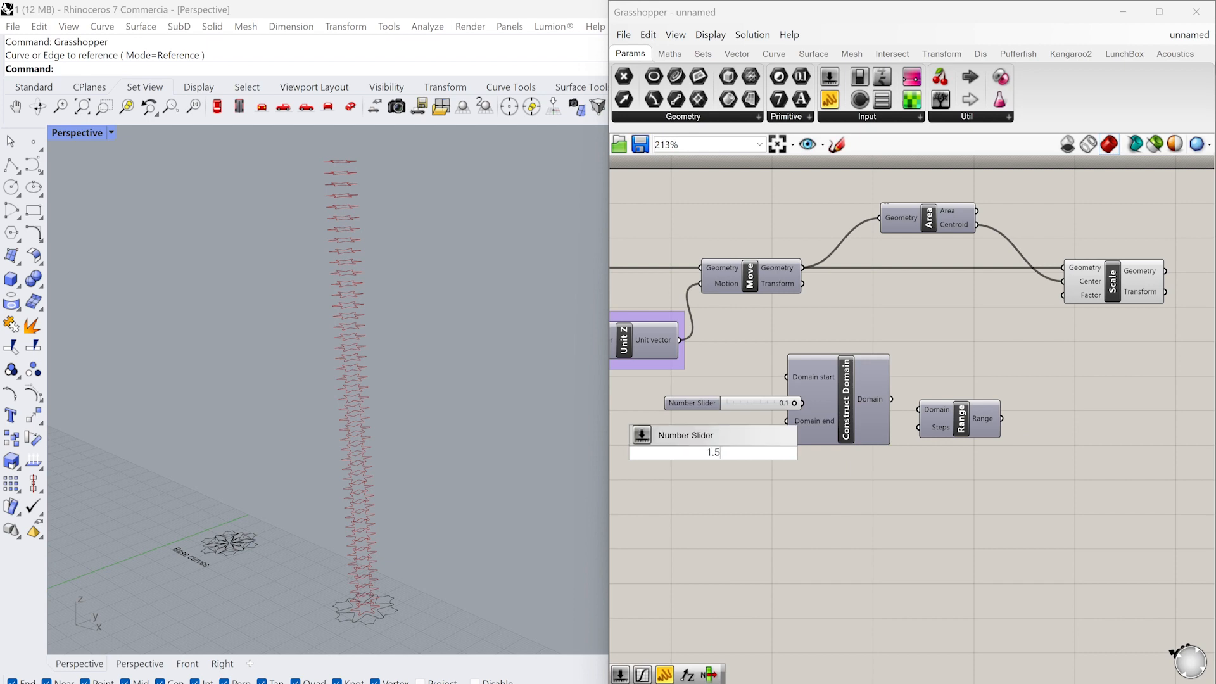
key("Return")
Shift the domain components down, then wire the 0.1 slider to Domain start, 1.5 to Domain end, and Domain to Range's Domain input.
left_click_drag(892, 499, 737, 365)
left_click_drag(817, 403, 785, 465)
right_click_drag(923, 391, 1058, 372)
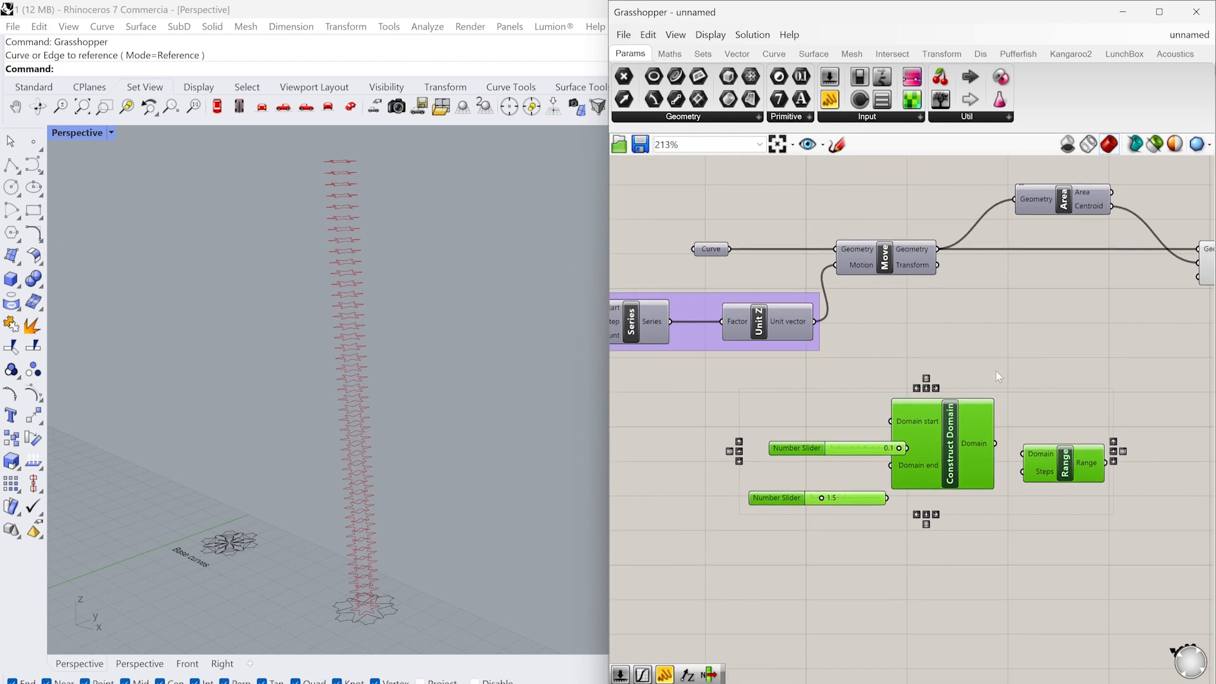
left_click(995, 371)
left_click_drag(869, 452, 828, 422)
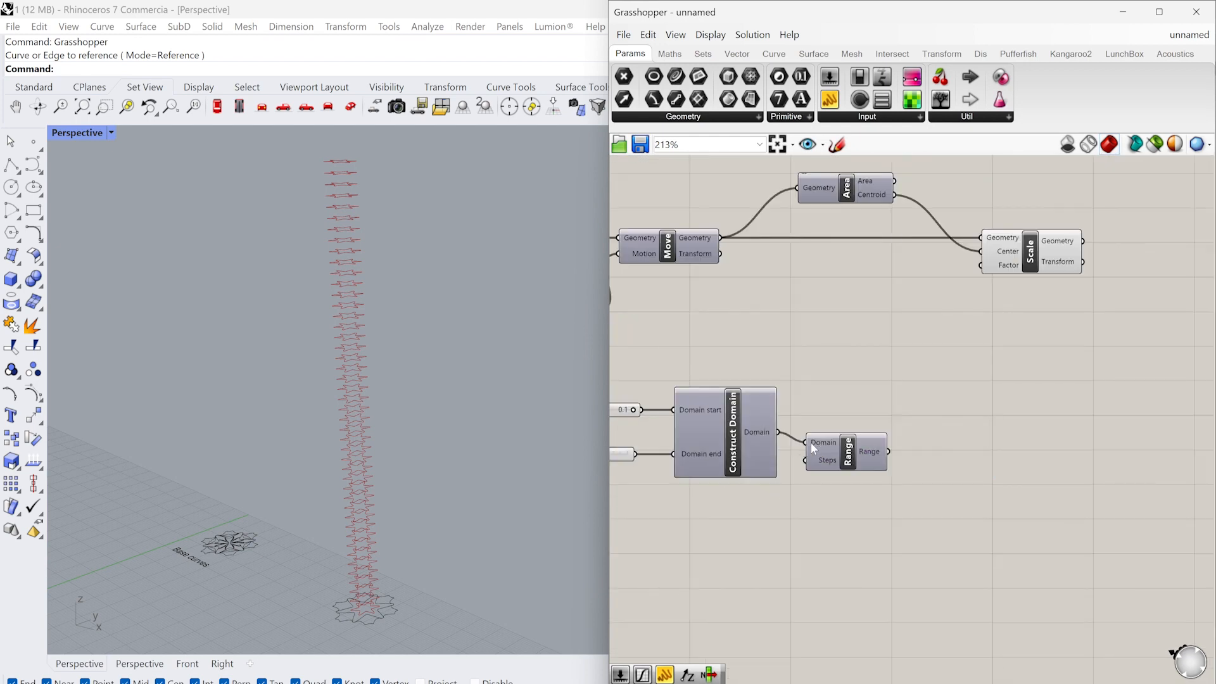
right_click_drag(858, 376, 999, 390)
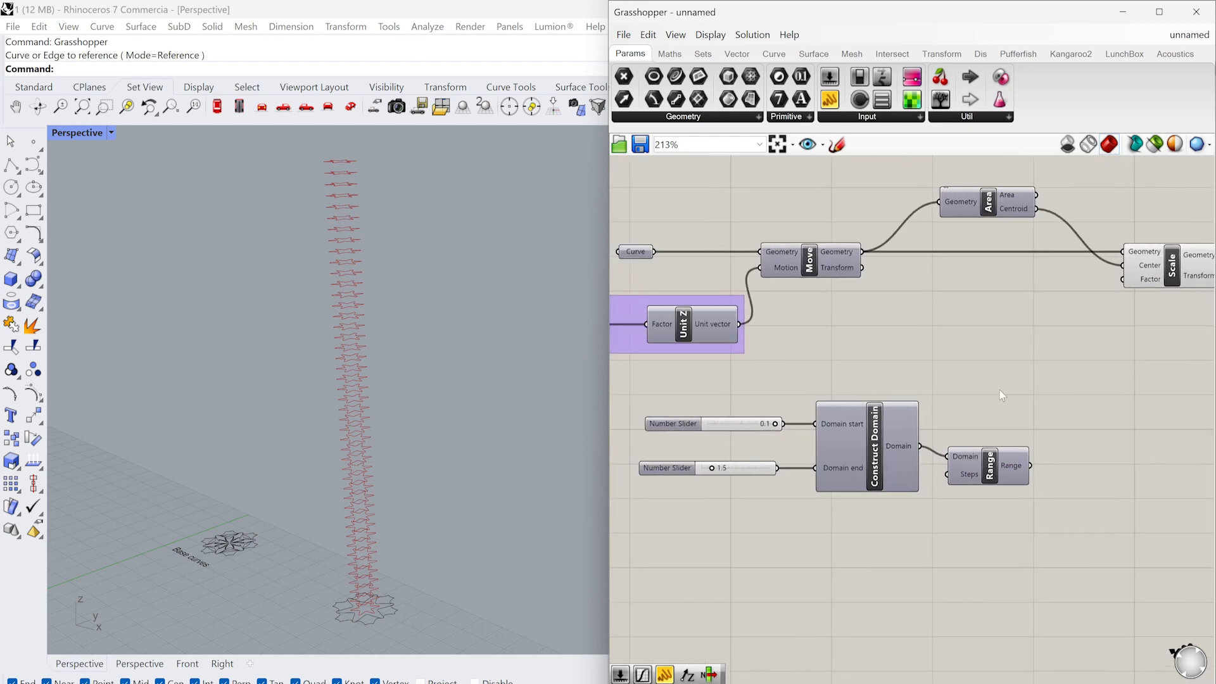
Connect the 45 slider to Range's Steps input and the Range output to Scale's Factor input.
scroll(999, 390, "down", 2)
right_click_drag(680, 374, 932, 363)
left_click_drag(875, 340, 1137, 441)
right_click_drag(1138, 448, 701, 510)
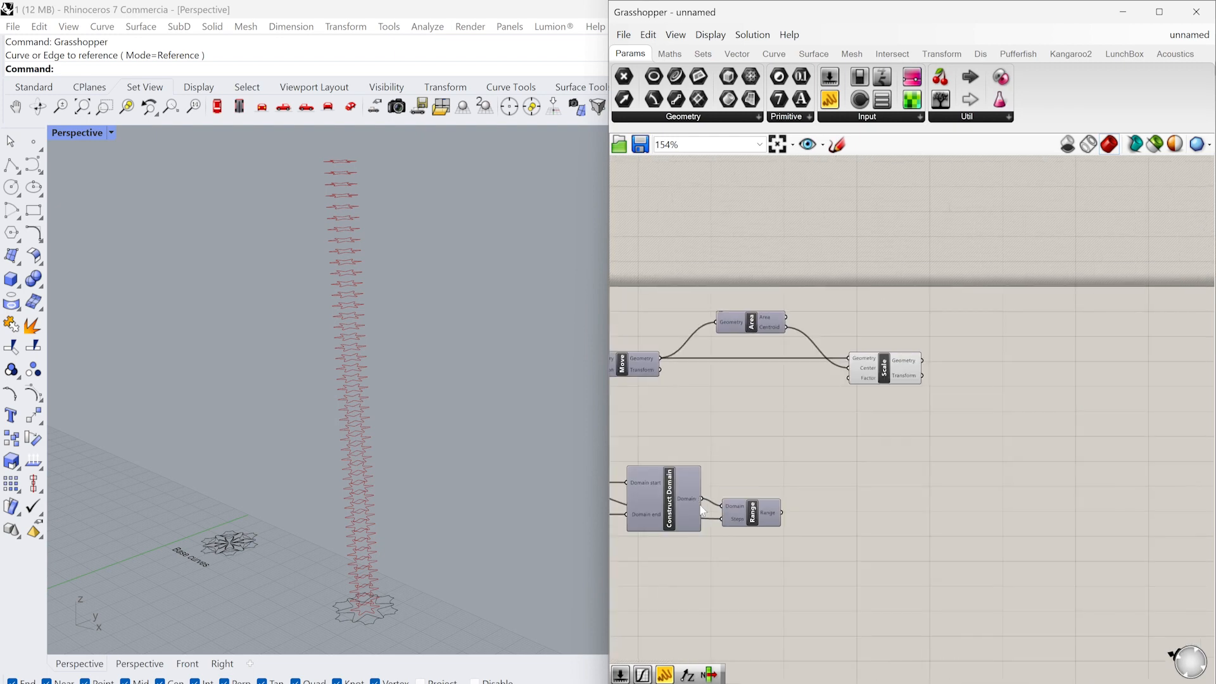
left_click_drag(785, 512, 852, 381)
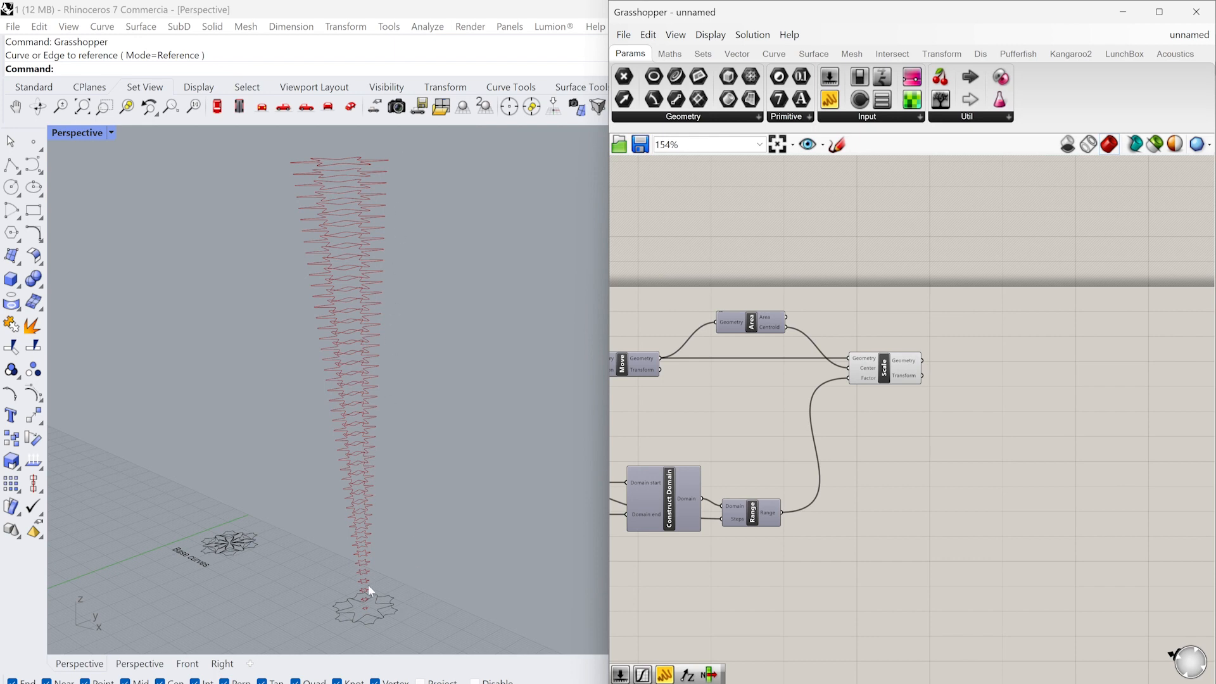
Add a Graph Mapper, wire it between the Range output and Scale's Factor input, and move Scale away to make room.
scroll(836, 412, "up", 2)
double_click(867, 479)
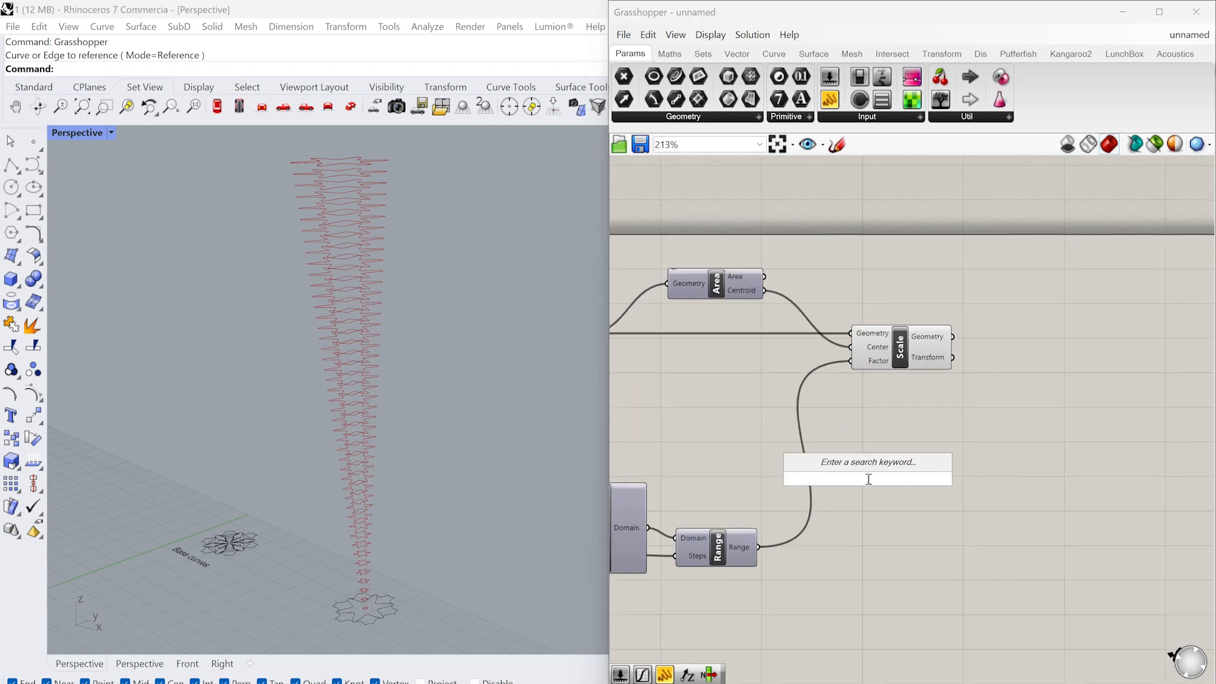
type("grap")
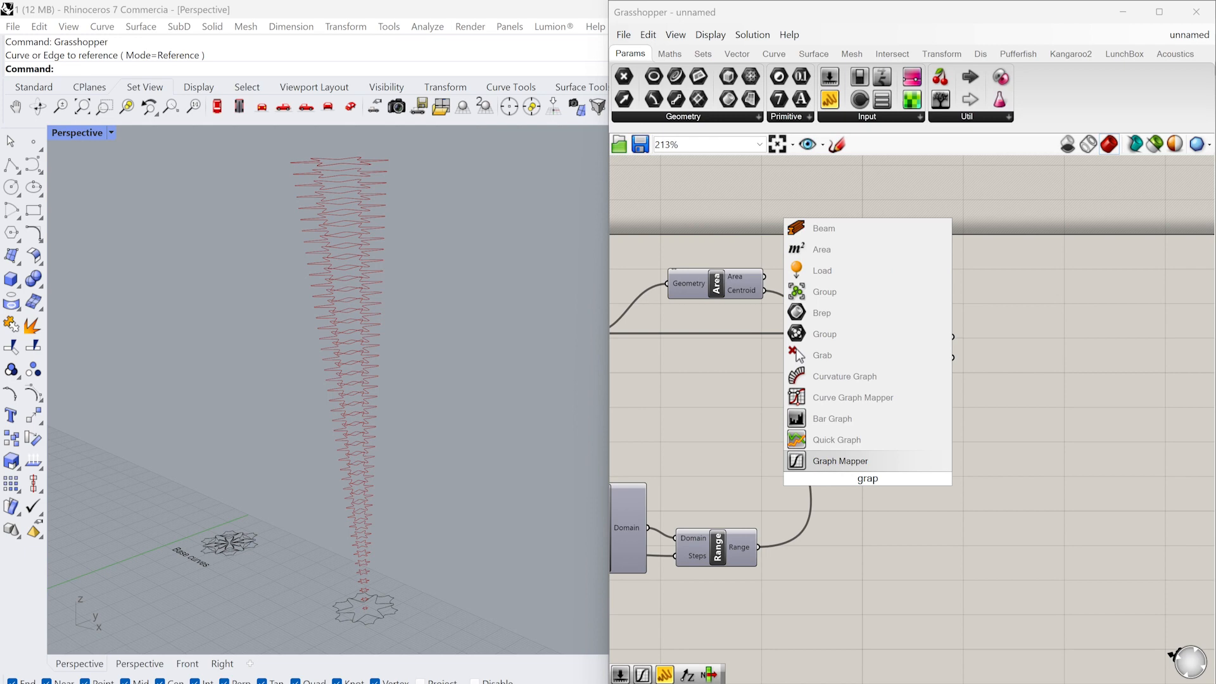
key("Return")
left_click_drag(758, 547, 820, 488)
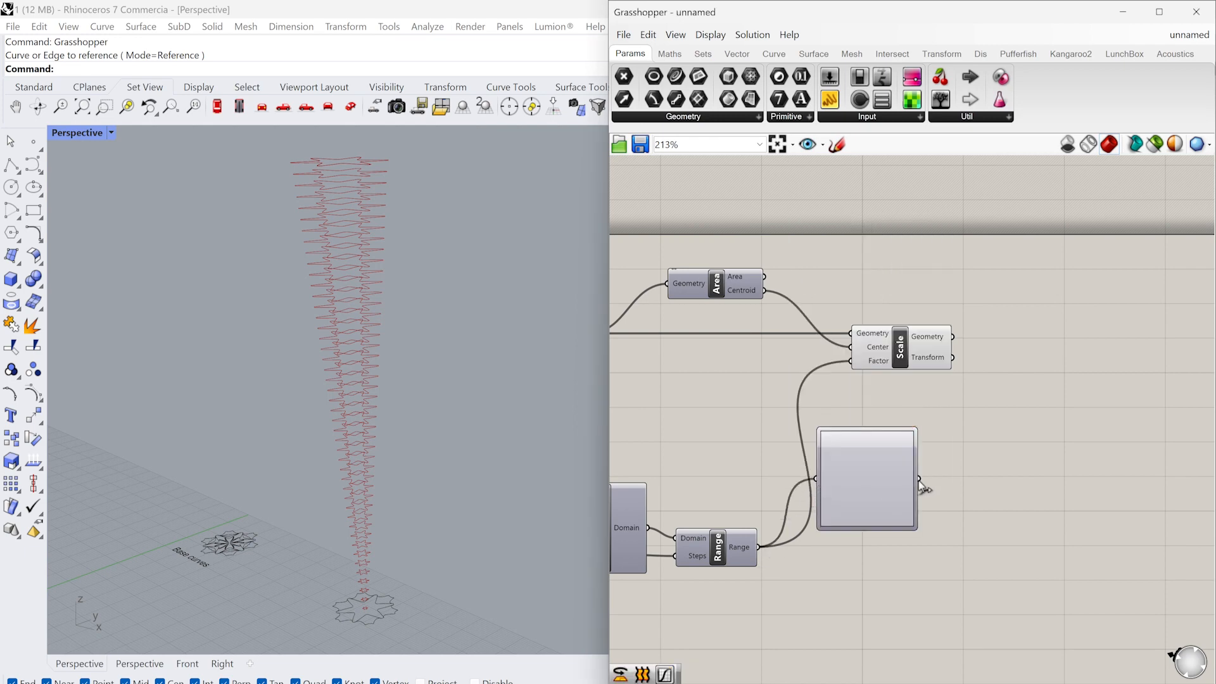
left_click_drag(919, 480, 1092, 358)
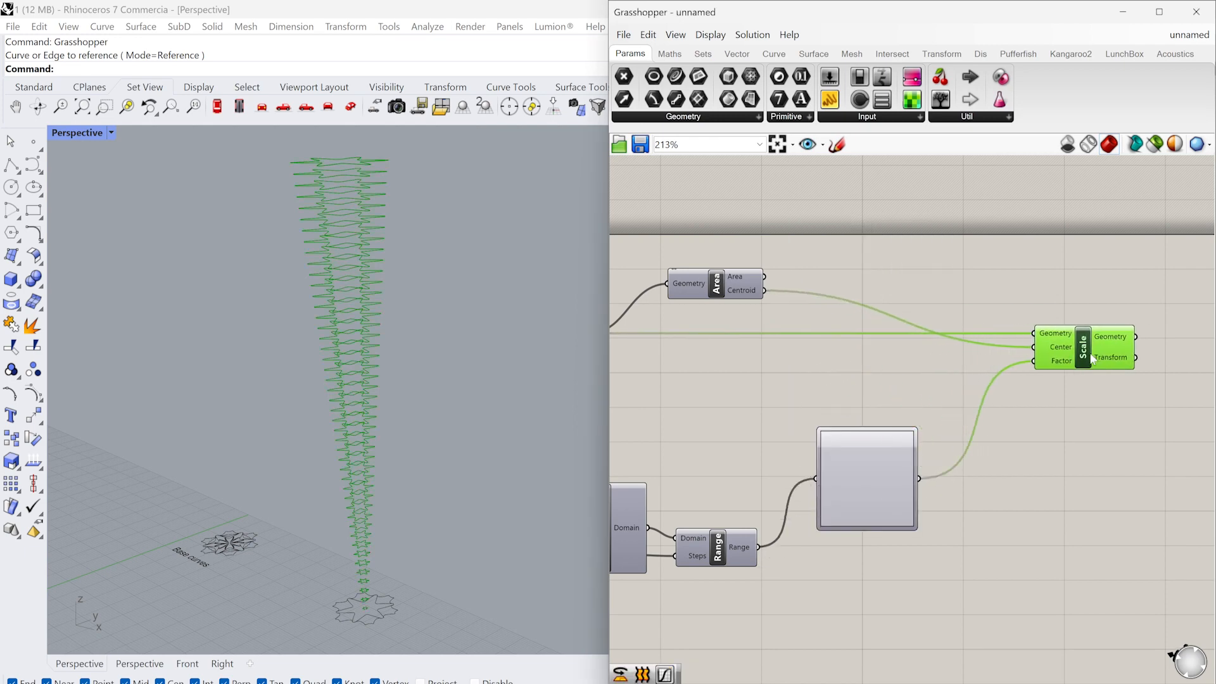
left_click(990, 453)
Set the Graph Mapper's graph type to Sine.
left_click(884, 472)
right_click(890, 474)
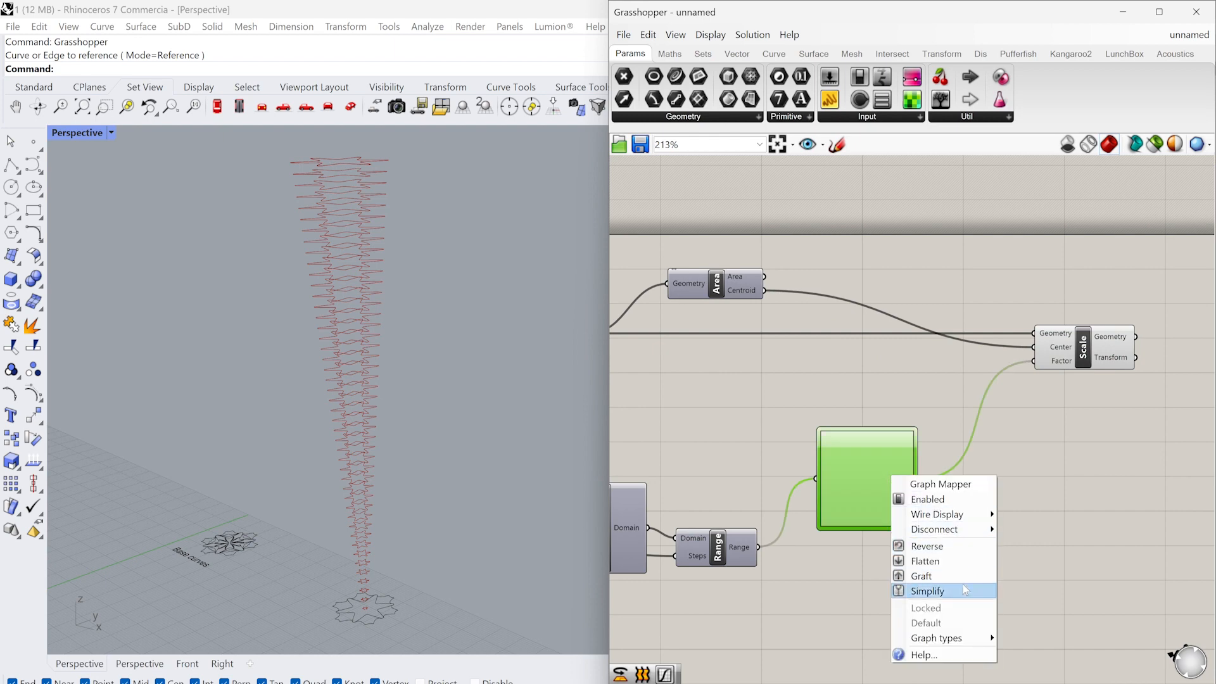
mouse_move(949, 637)
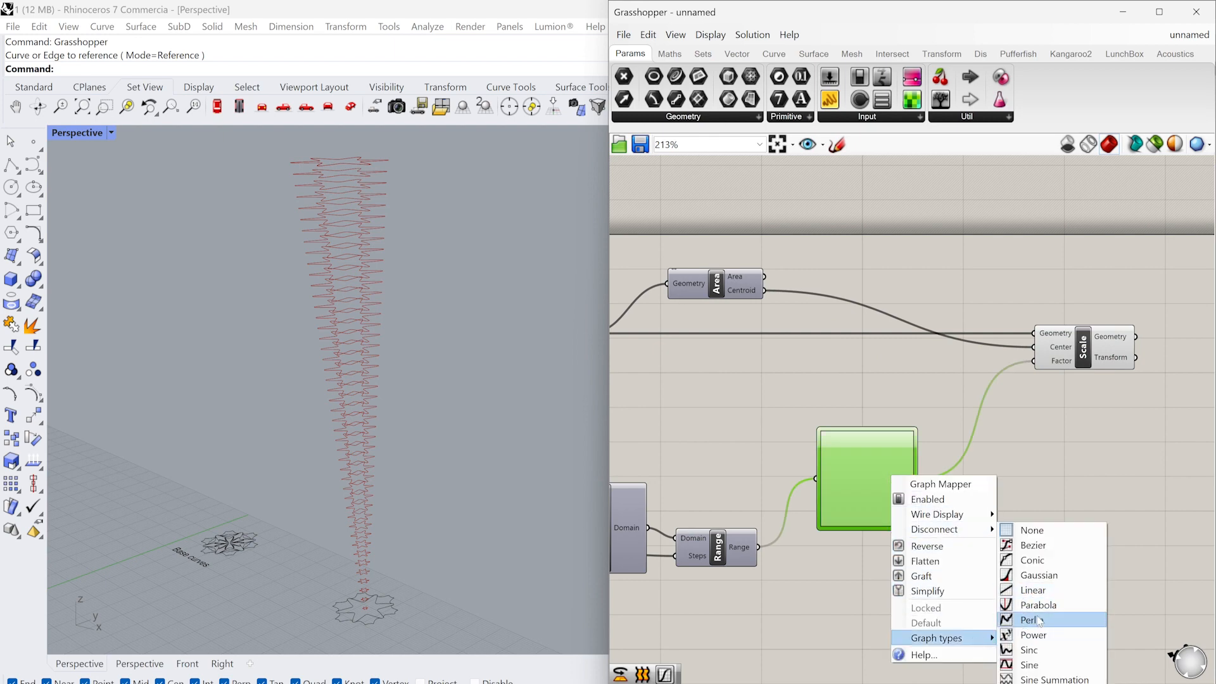
left_click(1032, 664)
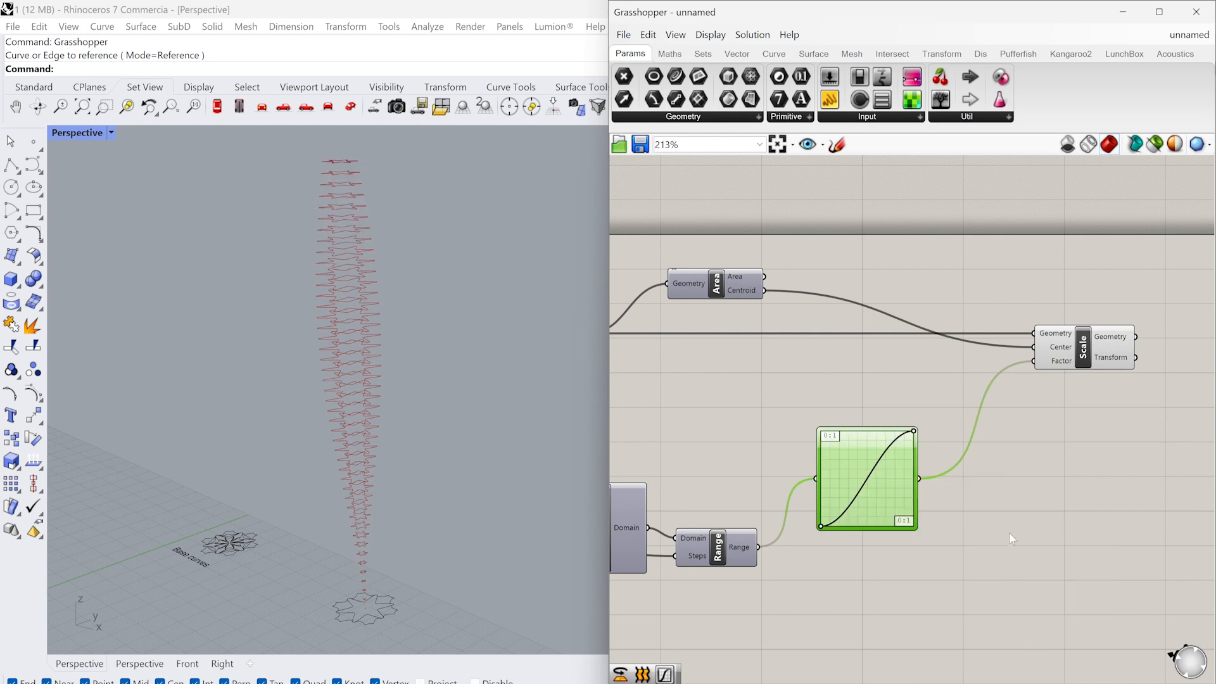
In the Graph Mapper's Graph Editor, set the X domain from 0.1 to 1.5.
scroll(846, 467, "up", 2)
right_click_drag(849, 469, 1119, 392)
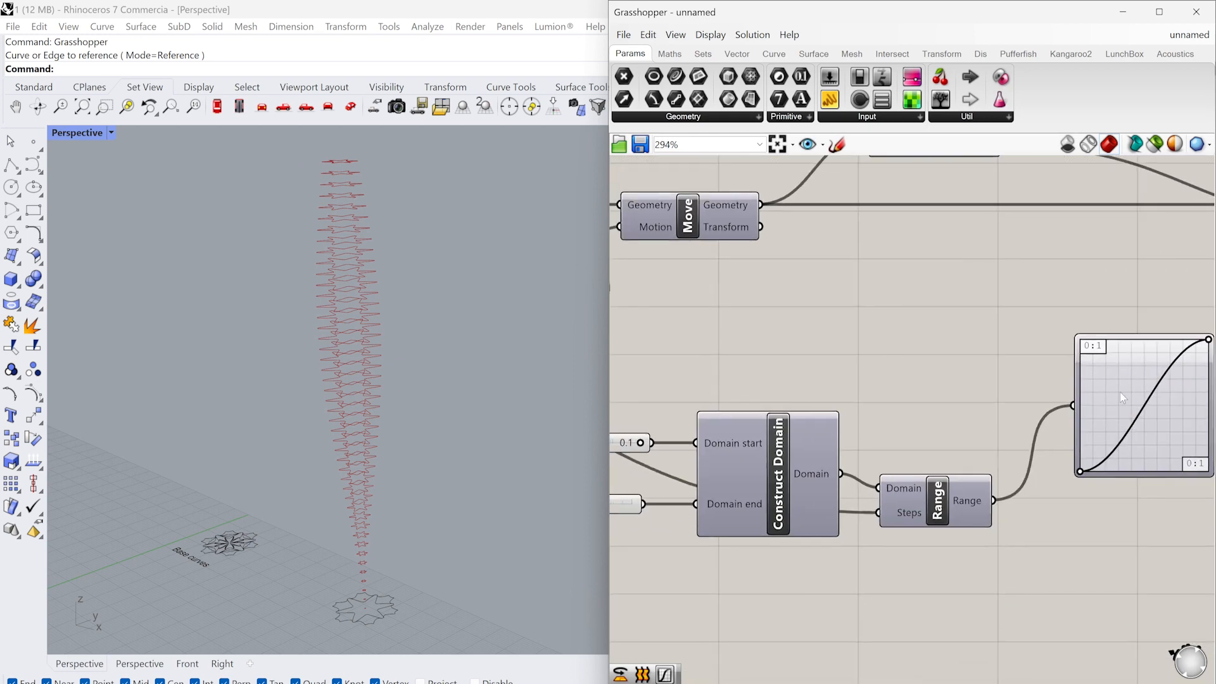
scroll(892, 427, "down", 2)
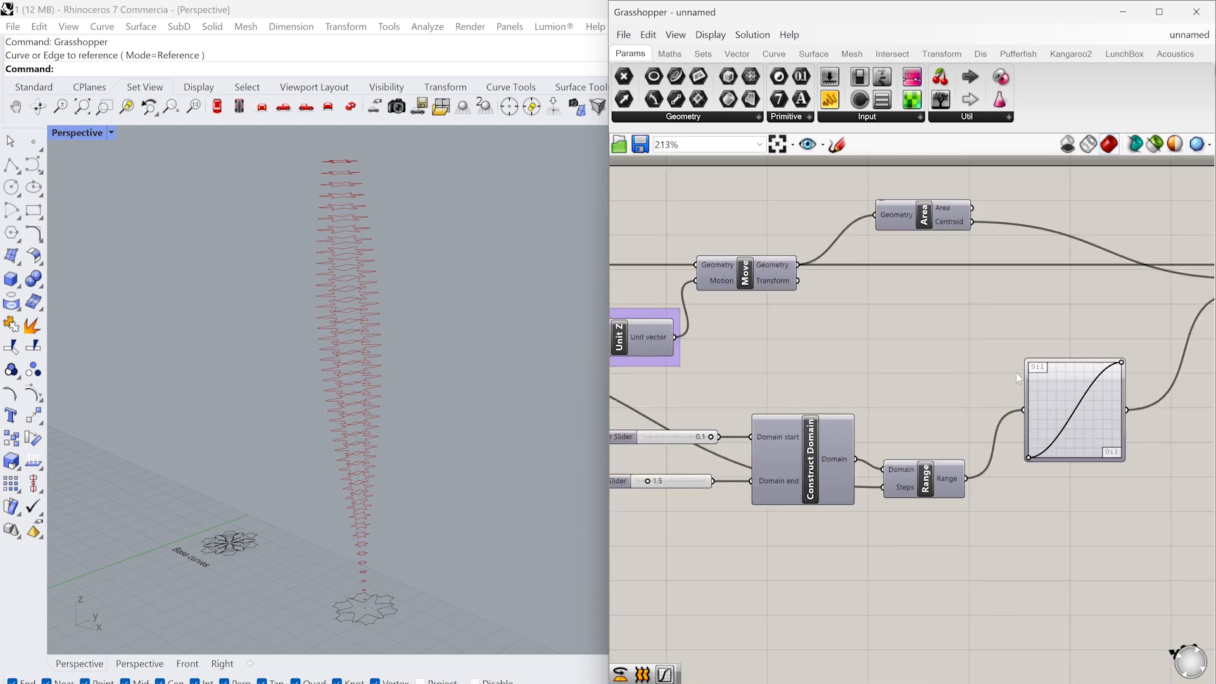
scroll(1016, 378, "up", 2)
double_click(1035, 368)
double_click(846, 289)
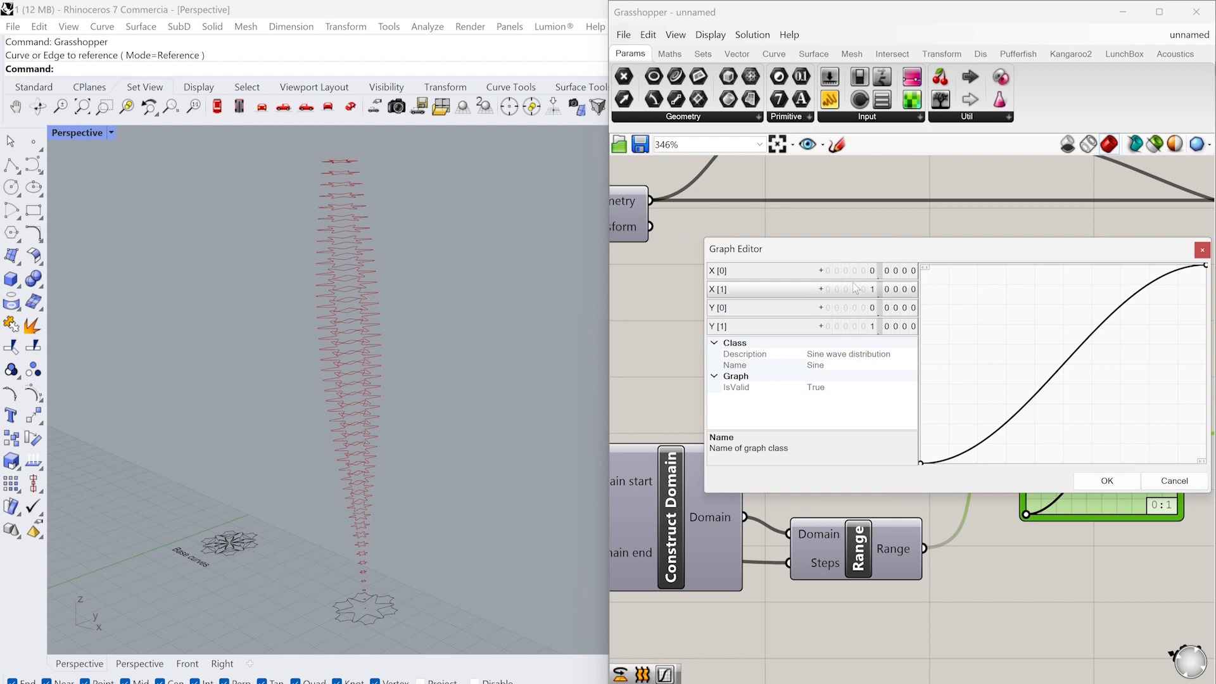
type("1.")
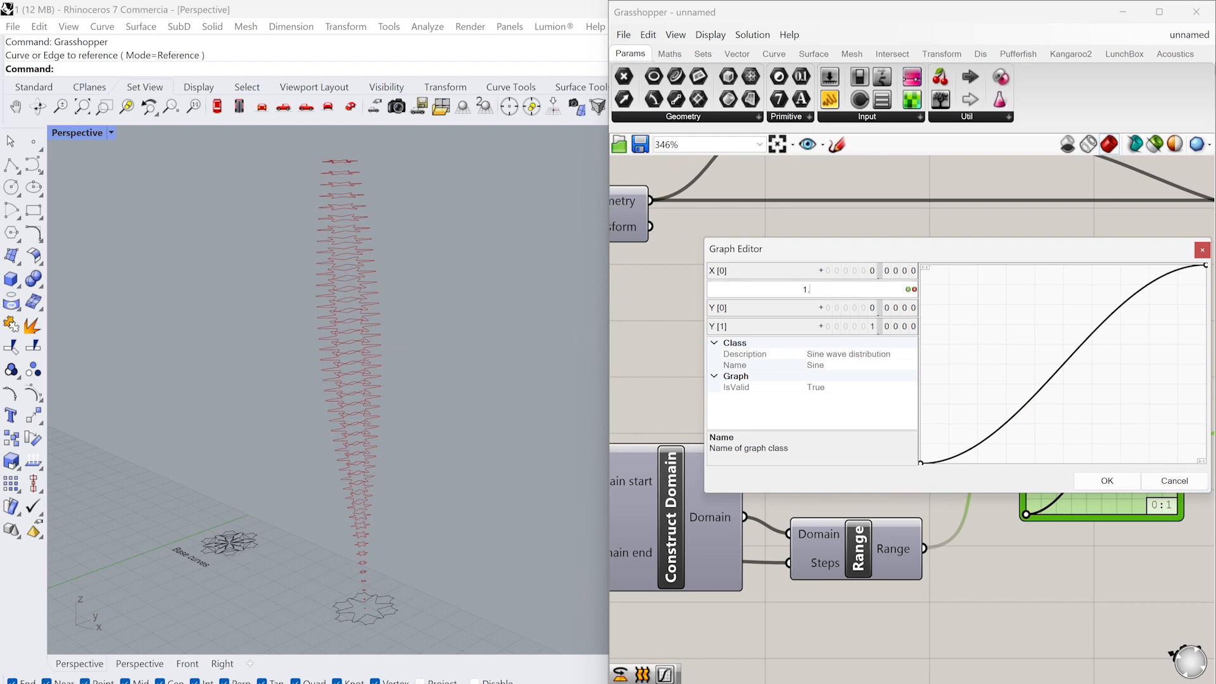
type("5")
key("Return")
double_click(859, 270)
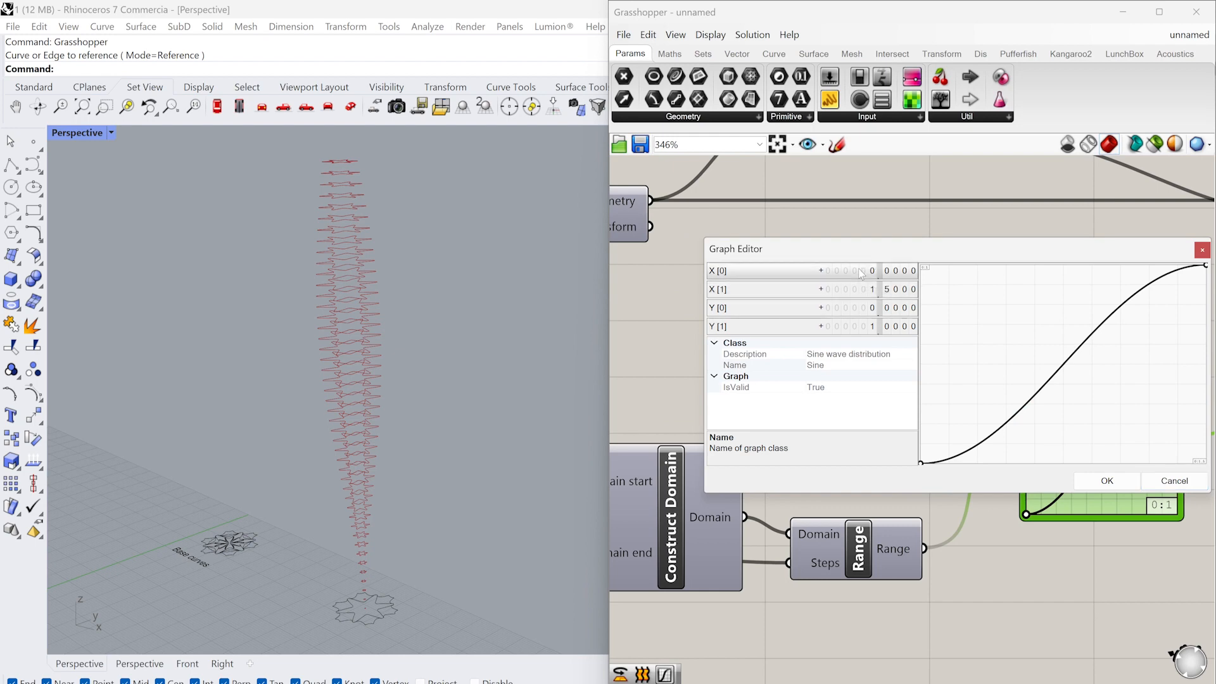
type("0.1")
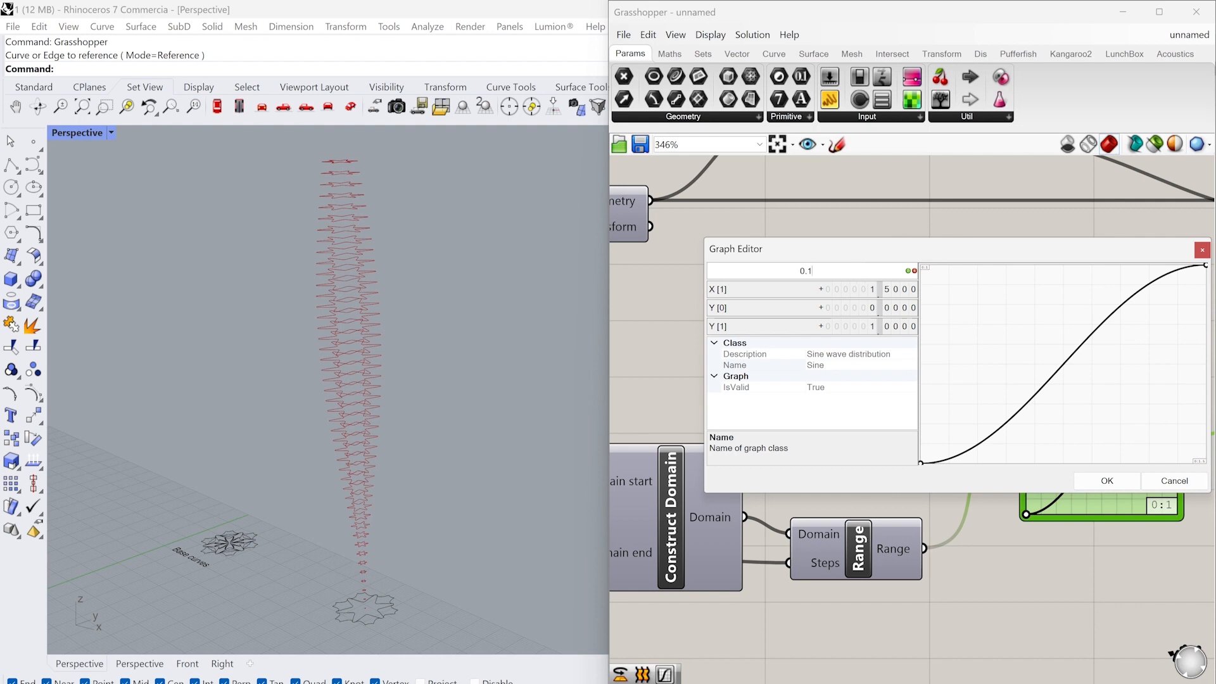
key("Return")
Set the graph's Y domain from 0.1 to 1.5 and accept the Graph Editor changes.
double_click(867, 308)
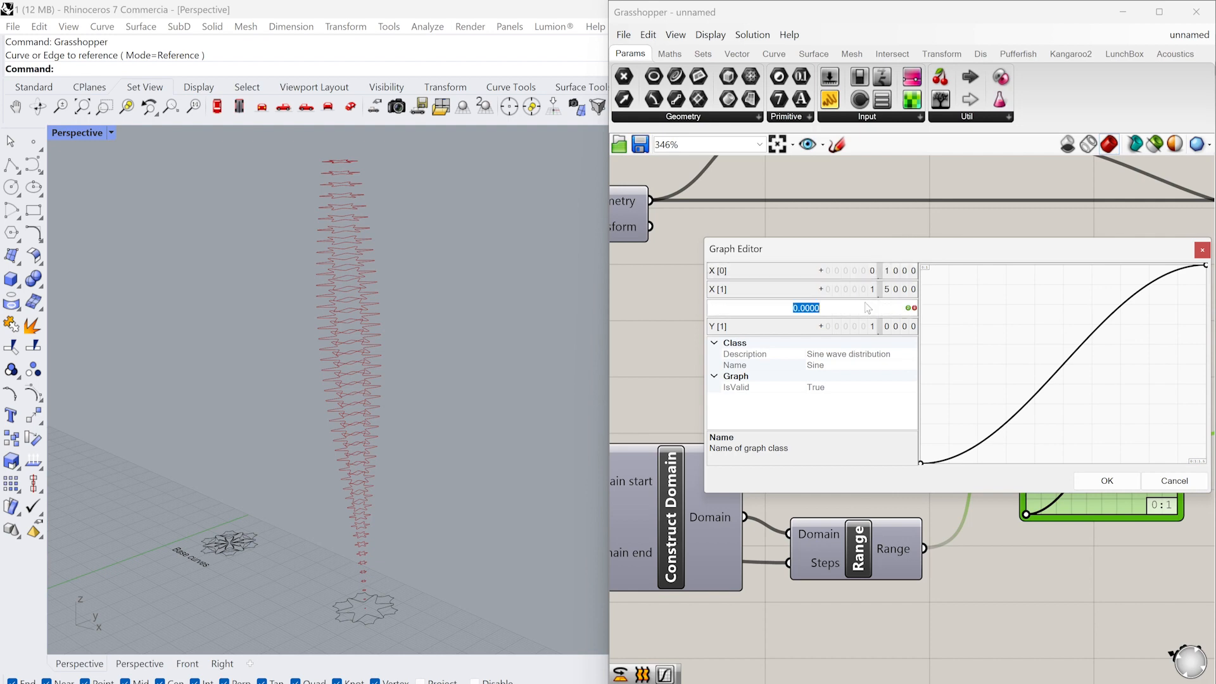
type("0.1")
key("Return")
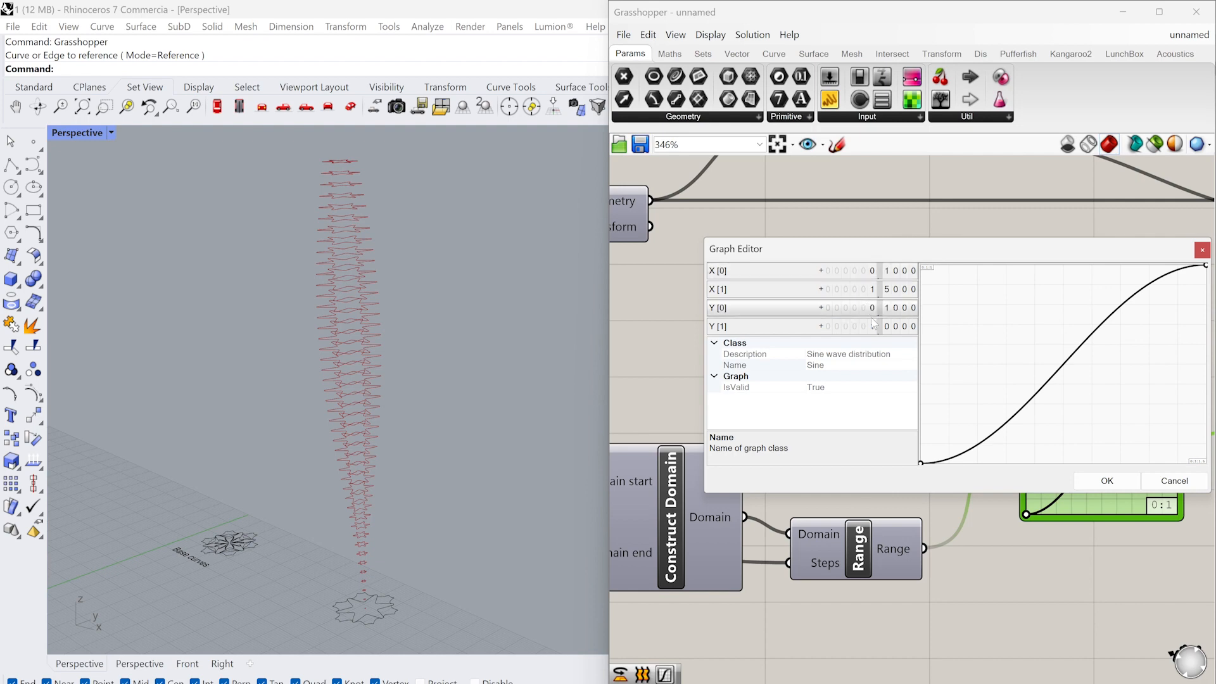
double_click(858, 325)
type("1.5")
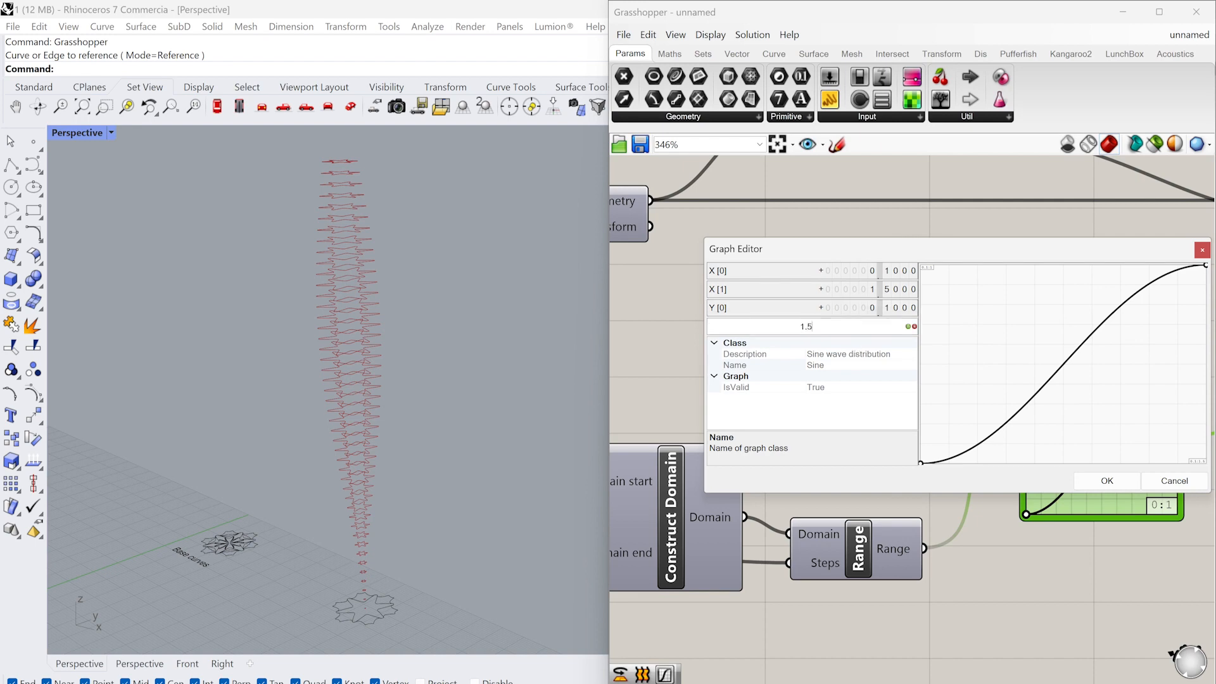
key("Return")
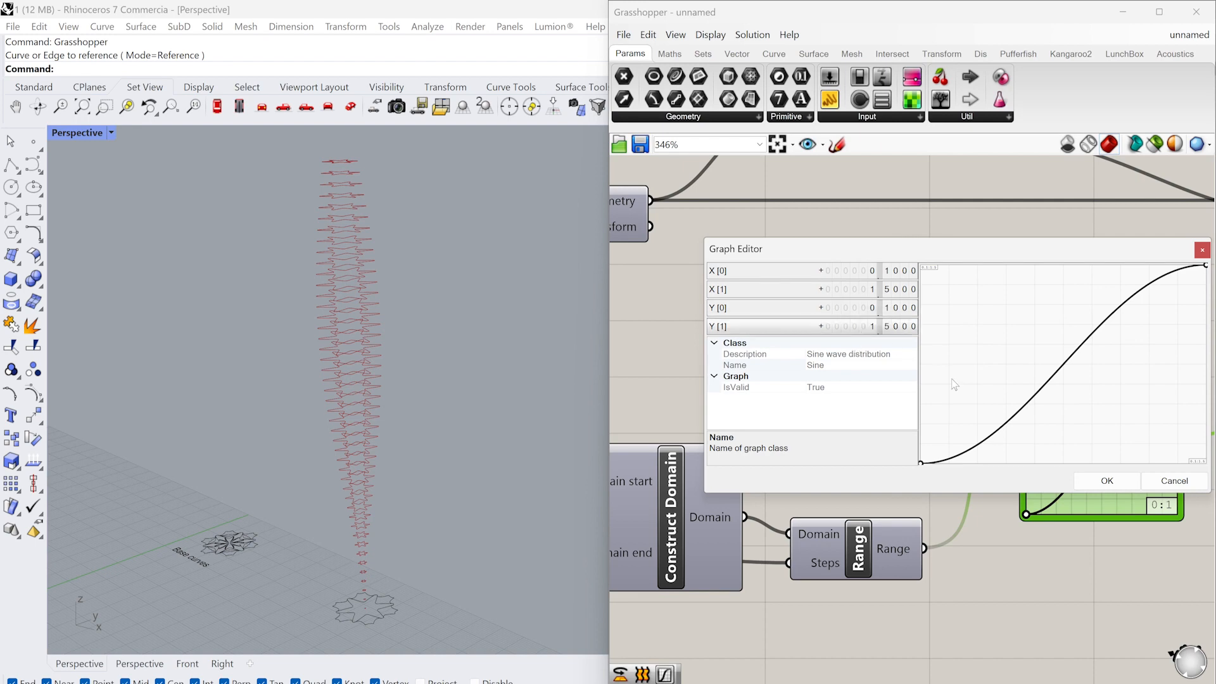
left_click(1106, 480)
Reshape the sine graph with its upper handle into a single central peak with low ends.
scroll(1013, 443, "up", 2)
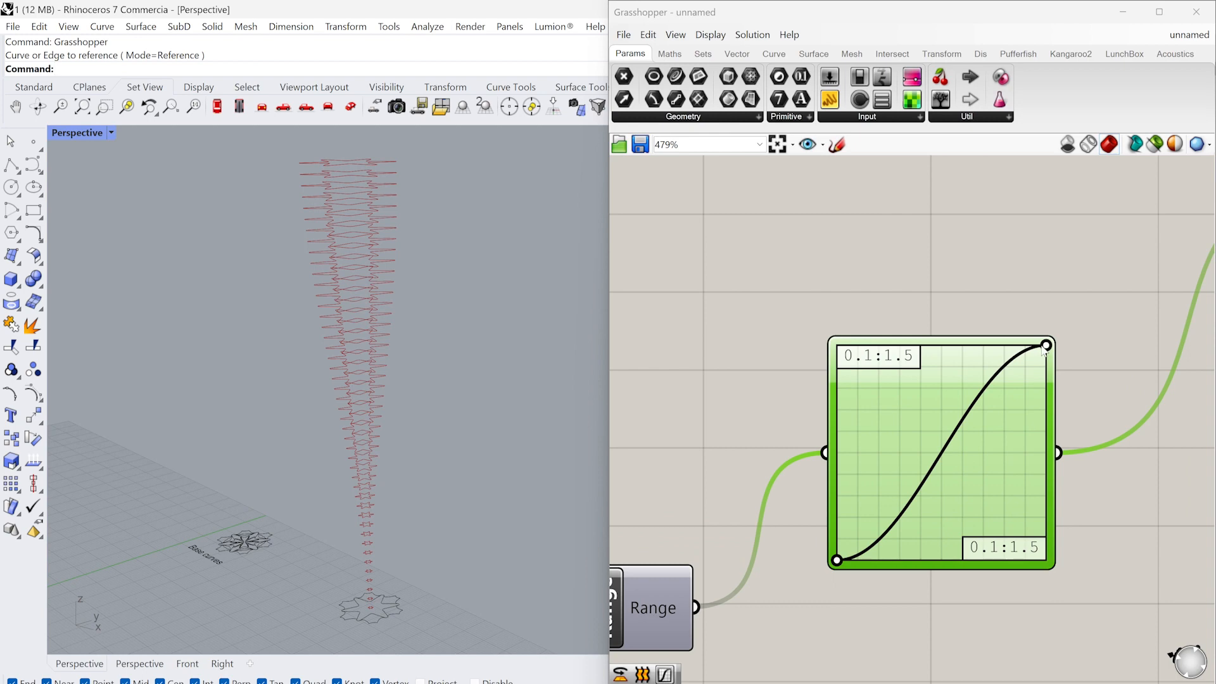
left_click_drag(1044, 348, 898, 465)
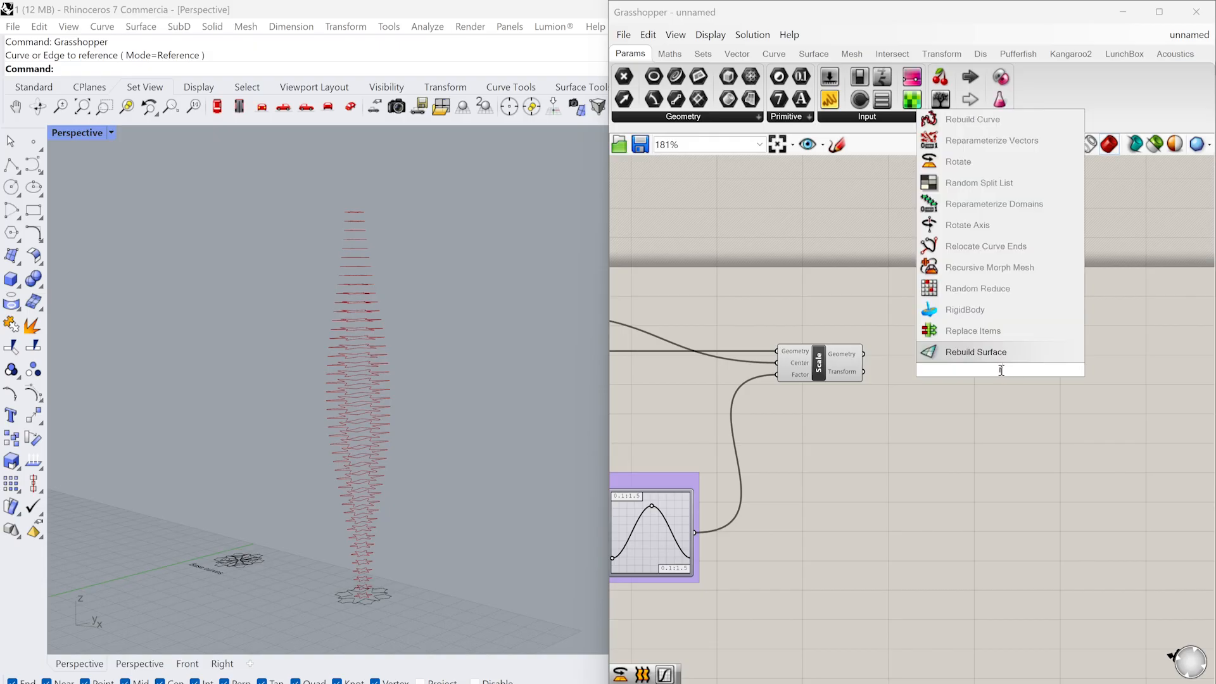
Add a Rotate component beyond Scale and connect Scale's Geometry output to Rotate's Geometry input.
type("E")
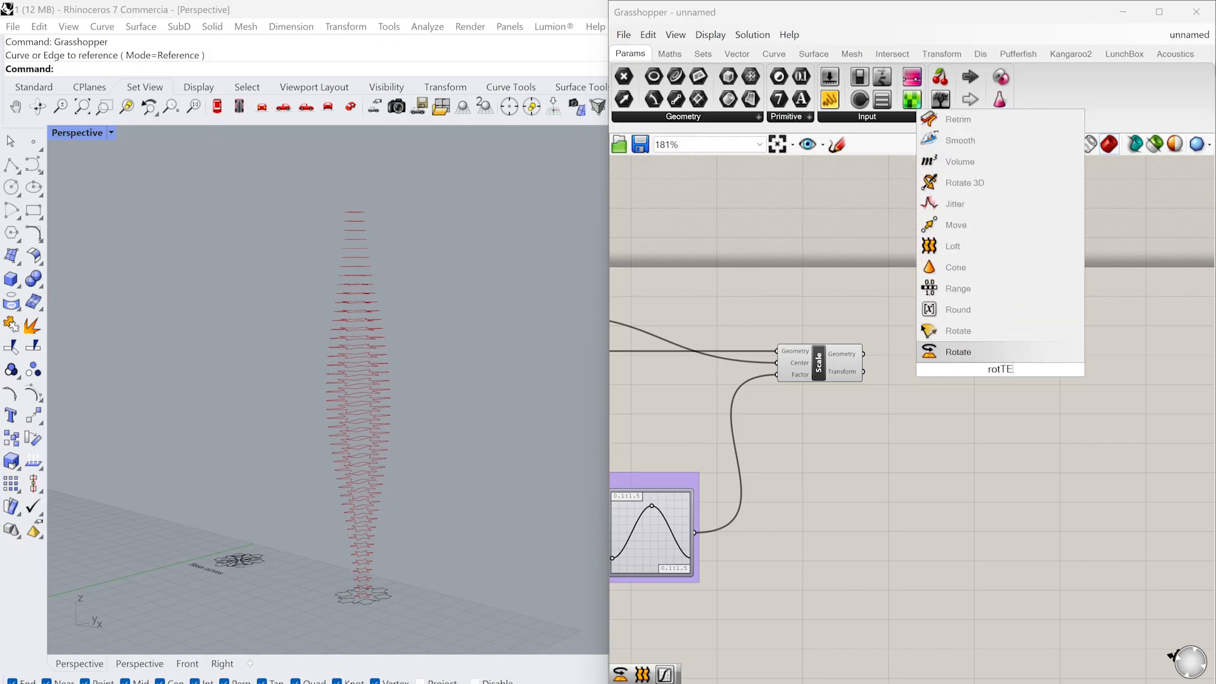
key("Return")
left_click_drag(985, 364, 1107, 365)
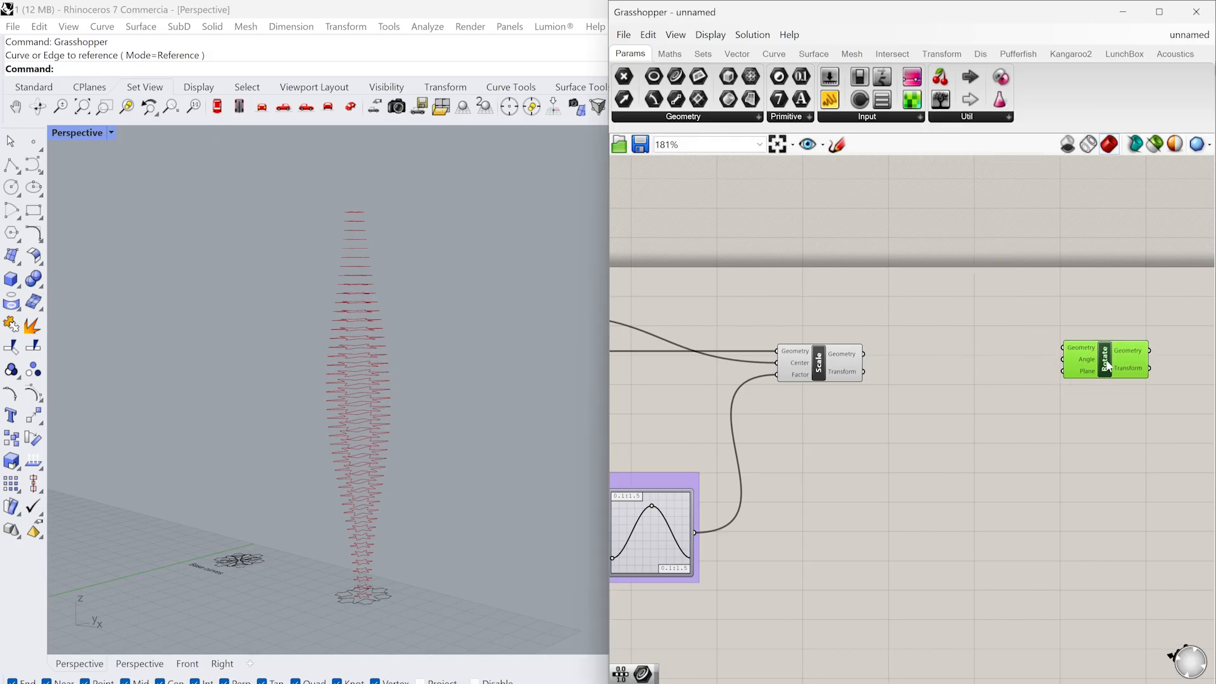
left_click_drag(865, 354, 1096, 363)
Connect the Area component's Centroid output to Rotate's Plane input.
scroll(1017, 382, "down", 3)
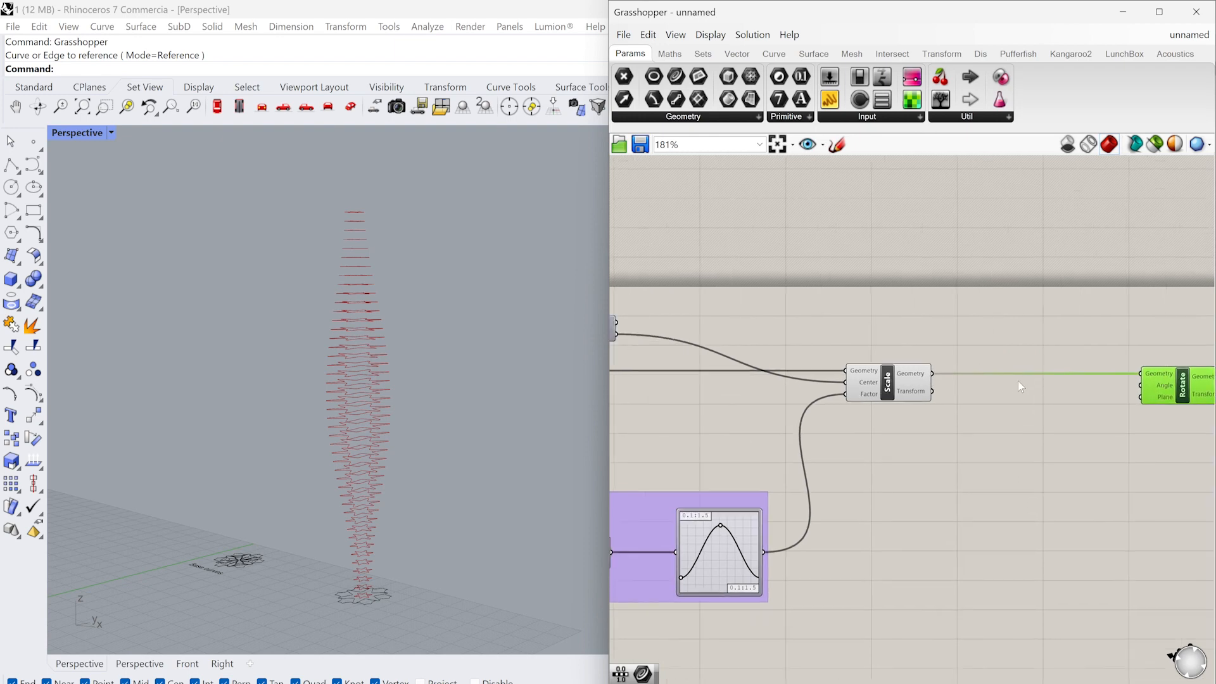
left_click_drag(716, 351, 1096, 397)
scroll(1096, 397, "up", 4)
scroll(1101, 402, "down", 1)
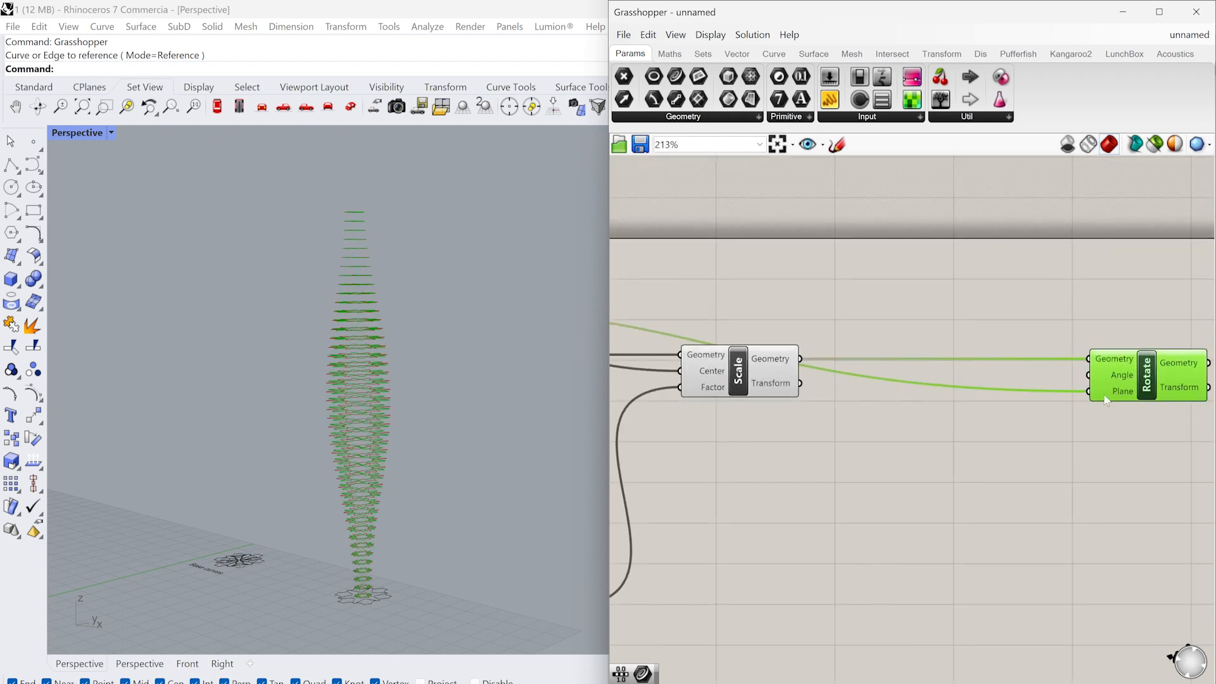
left_click(806, 476)
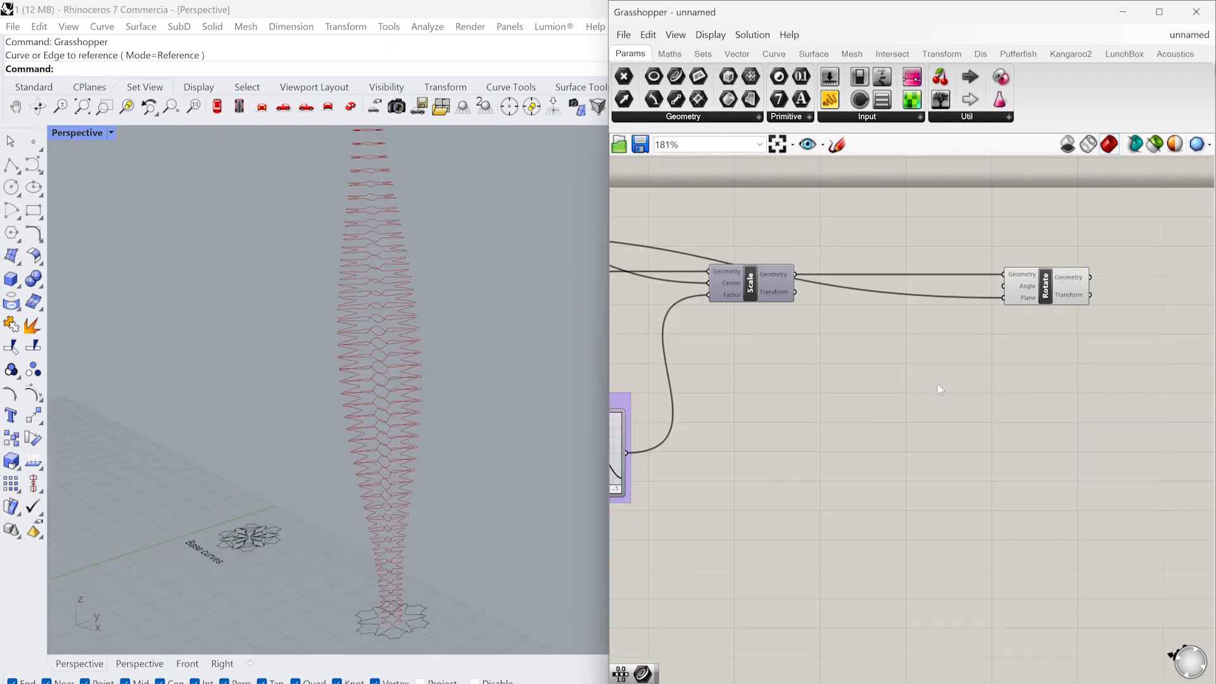
Add a Range component below the wires between Scale and Rotate.
double_click(938, 383)
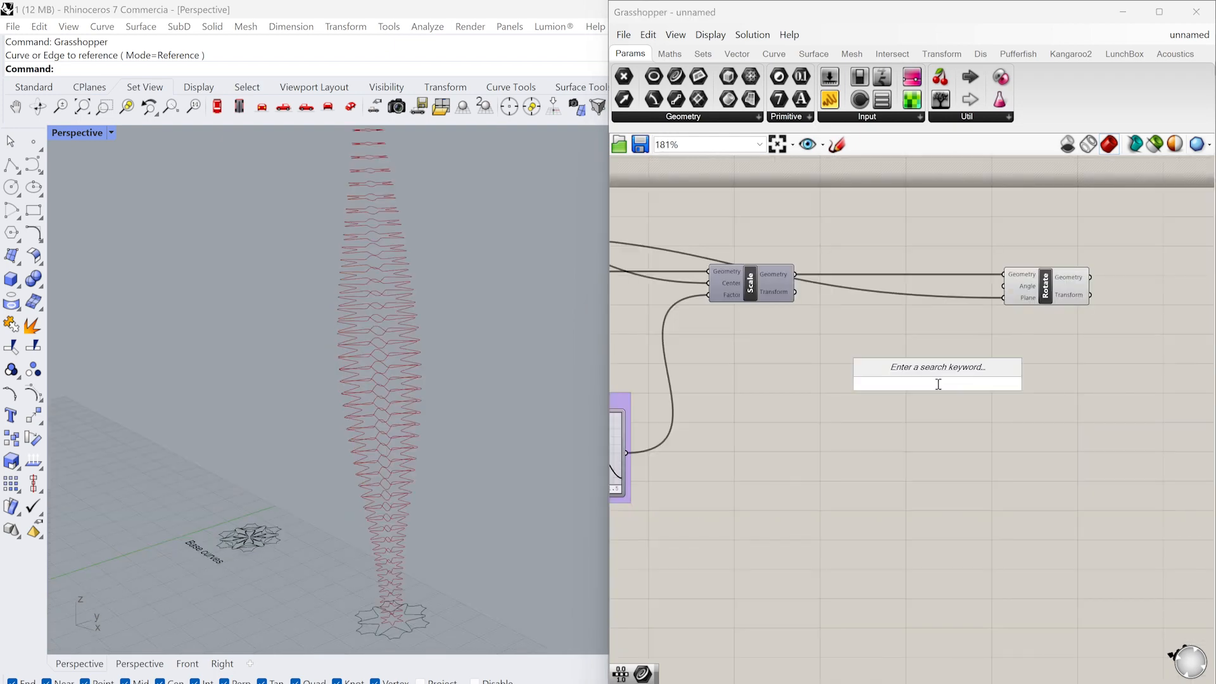
type("RANGE")
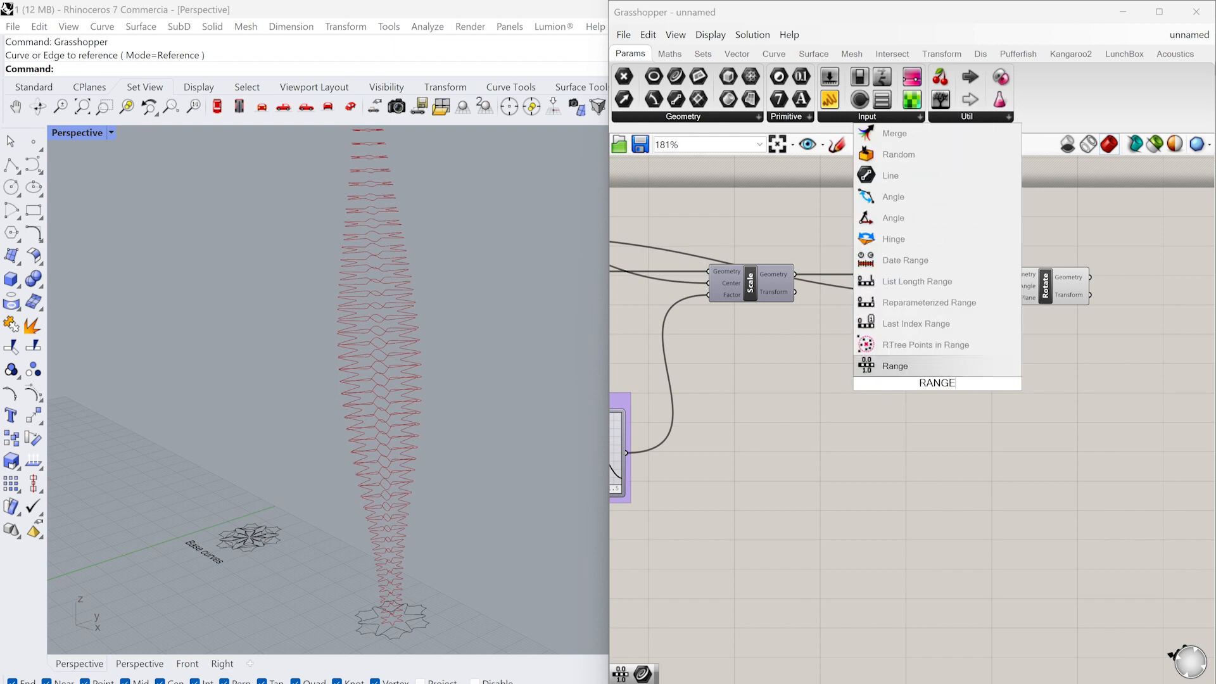
key("Return")
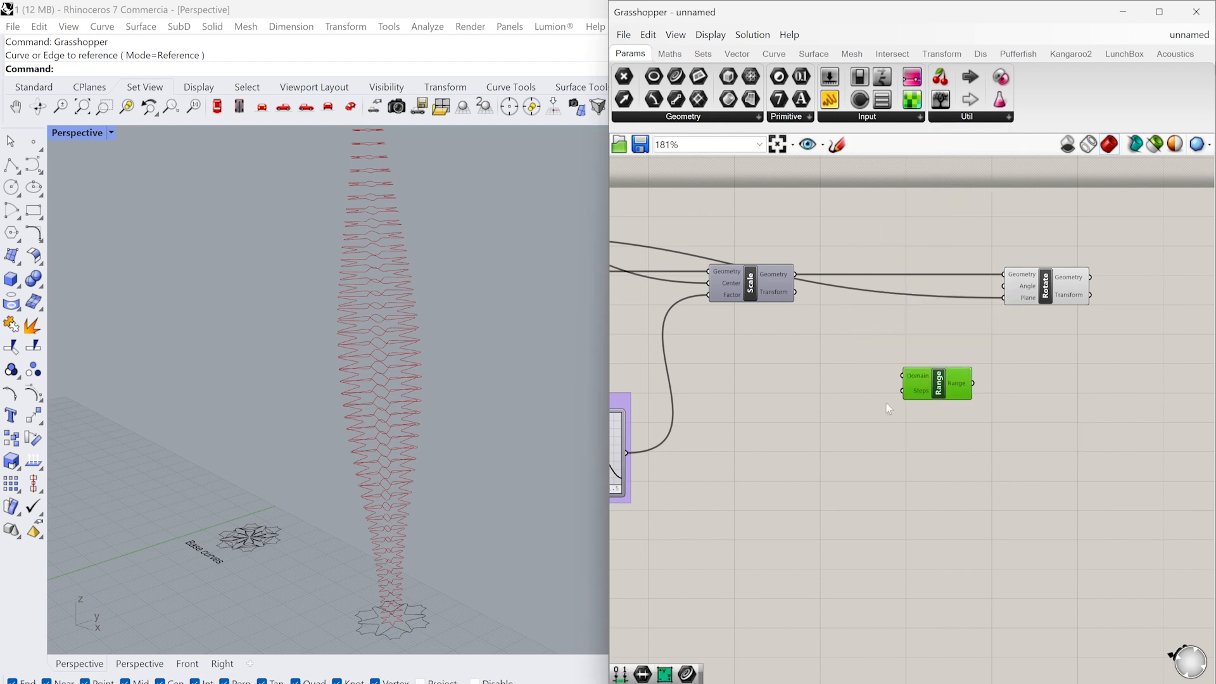
Add a Construct Domain component beside the new Range and shift both components down below Scale and Rotate.
double_click(802, 393)
type("CONSTRU")
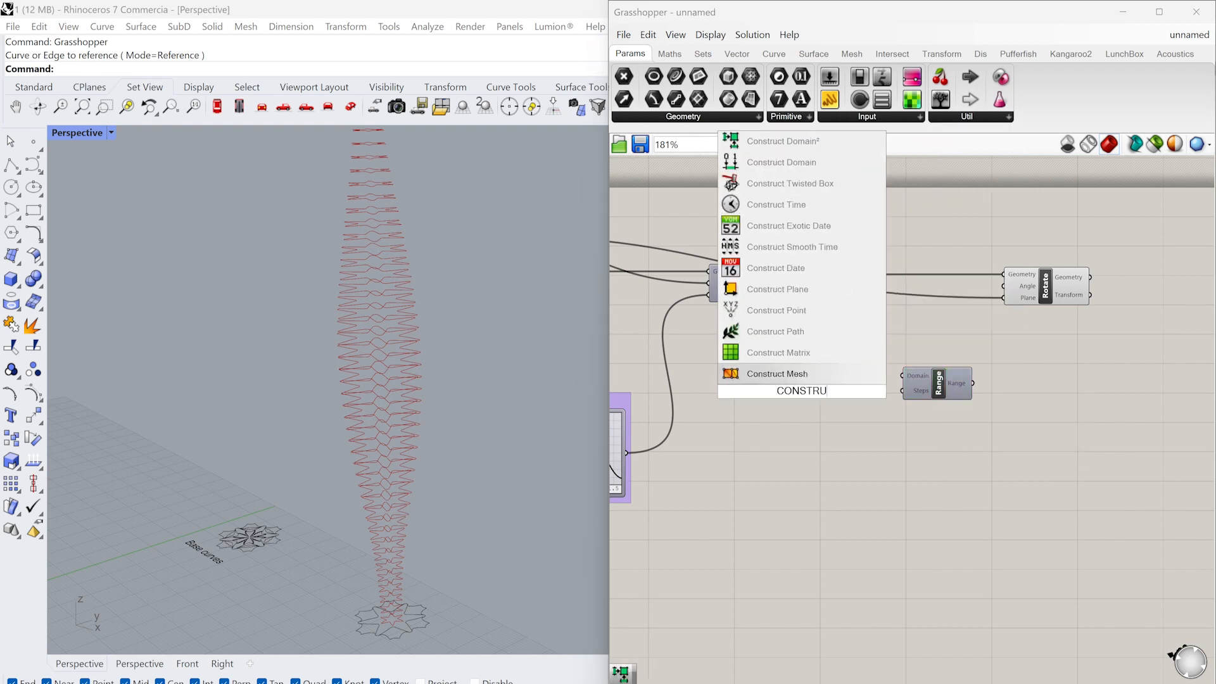
type("CT DO")
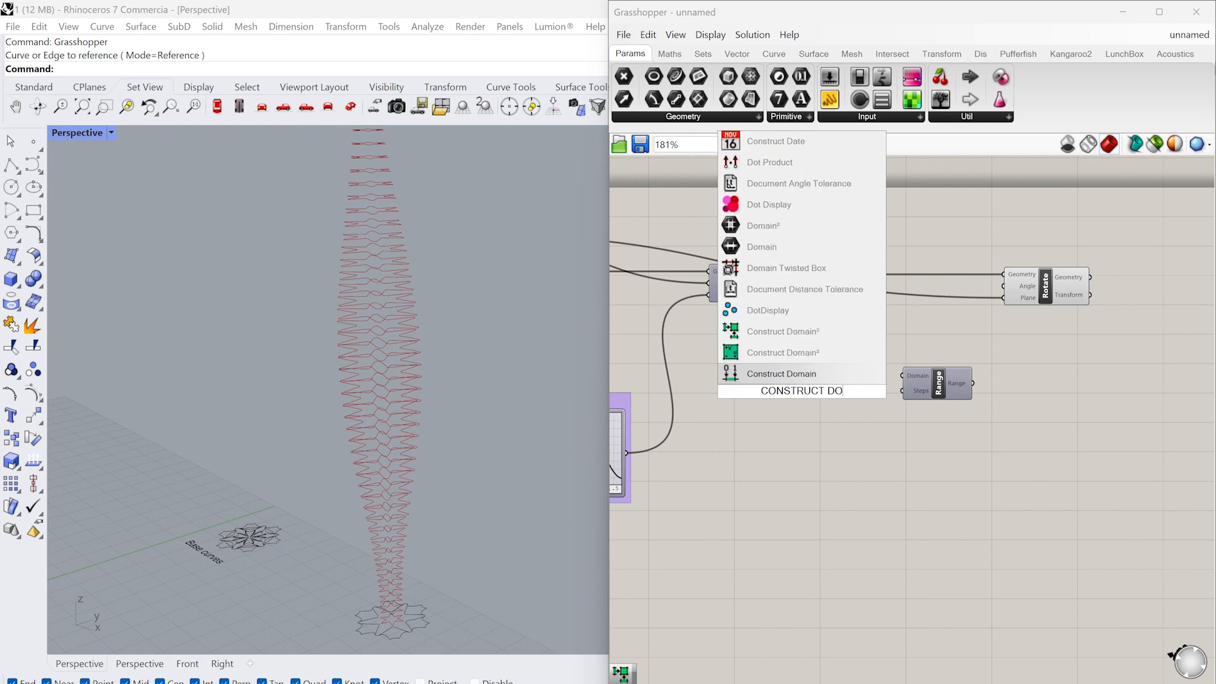
left_click(786, 373)
left_click_drag(793, 388, 811, 439)
left_click_drag(931, 393, 948, 449)
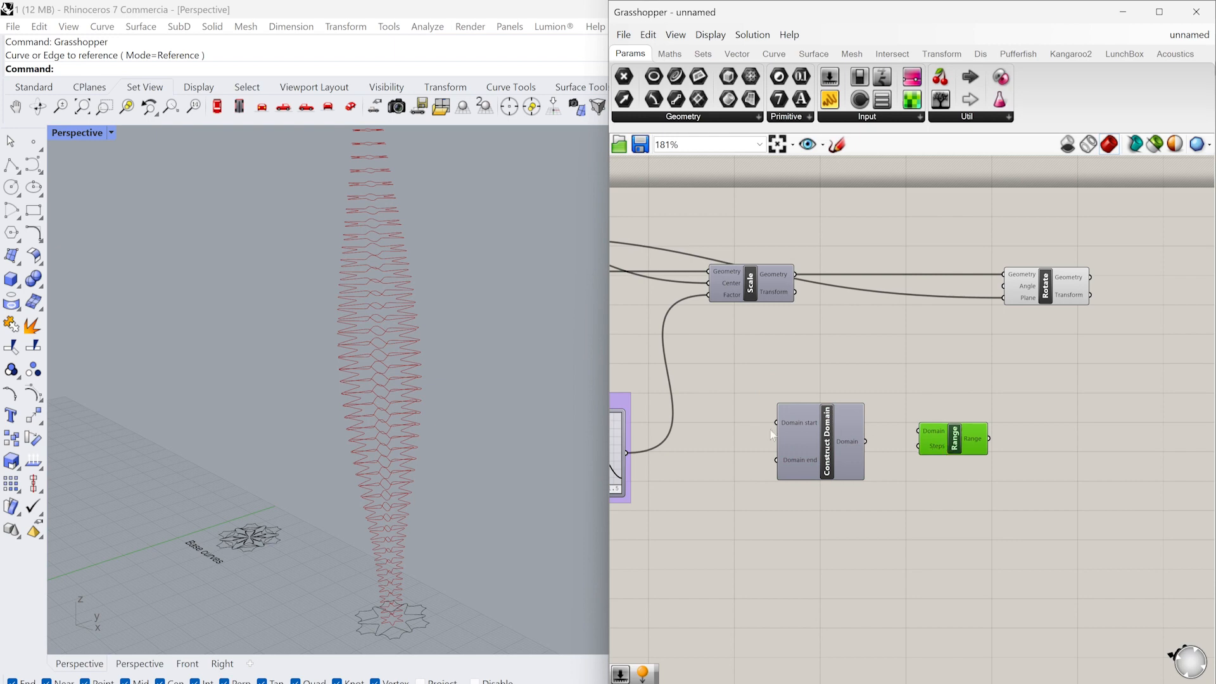
Add two number sliders, 0 and 360, beside the new Construct Domain component.
left_click(742, 428)
double_click(742, 428)
type("0")
key("Return")
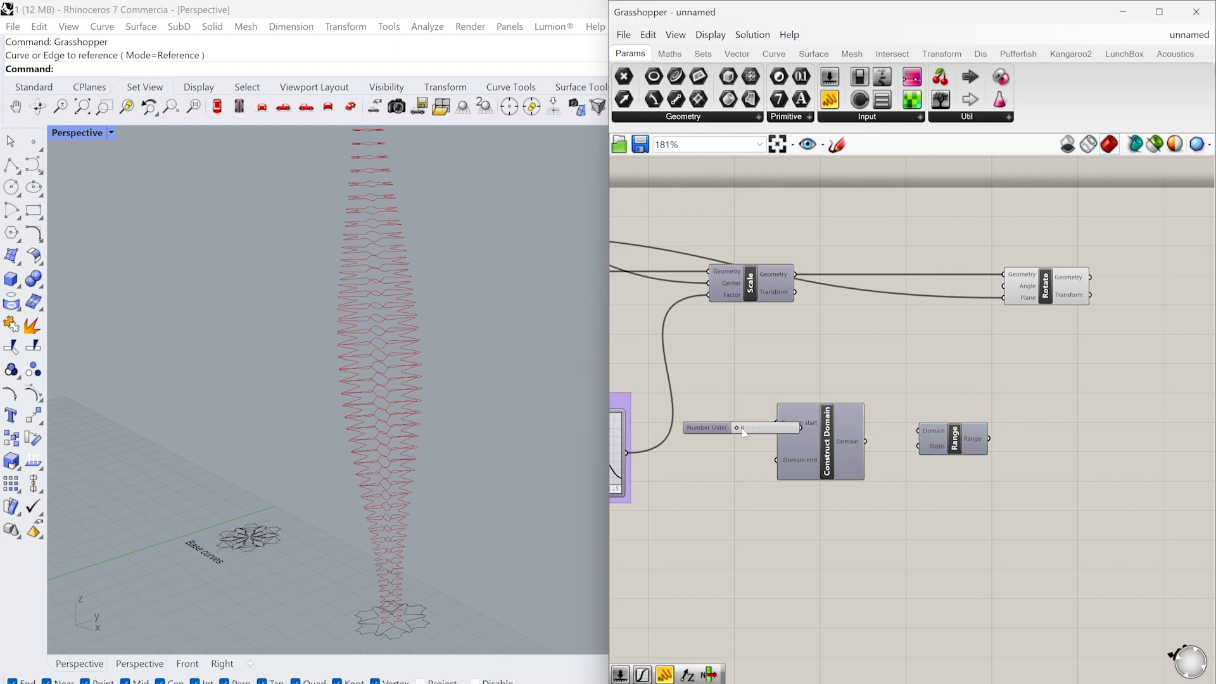
double_click(720, 451)
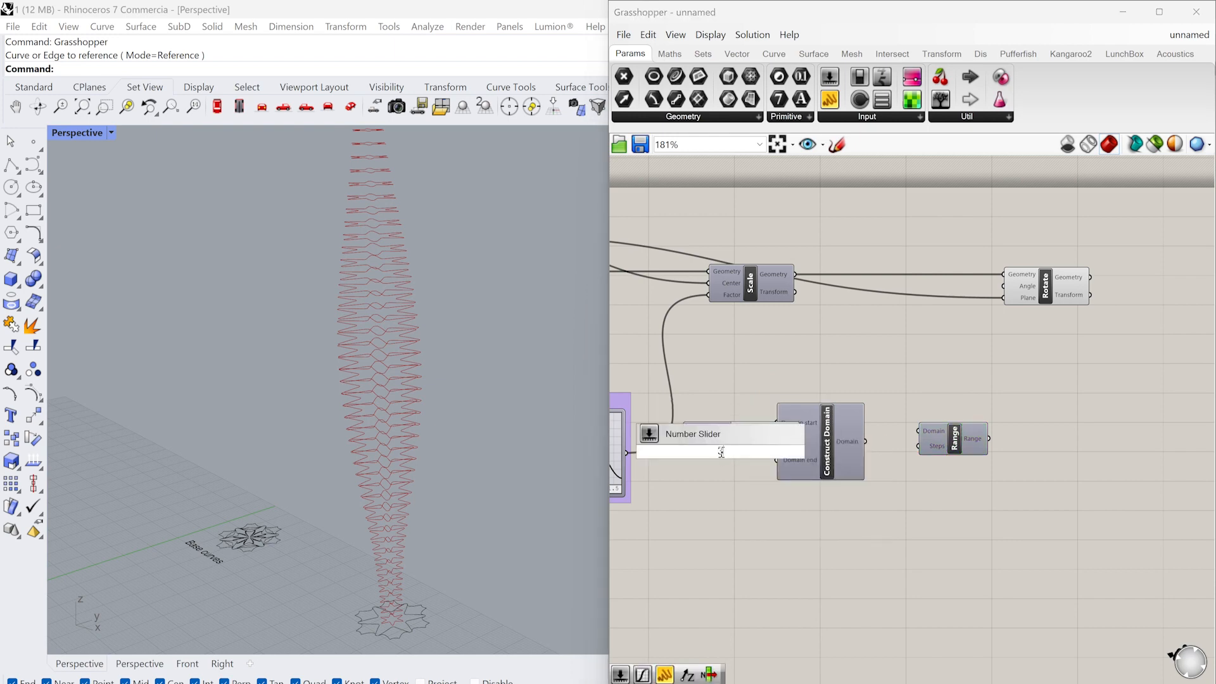
type("360")
key("Return")
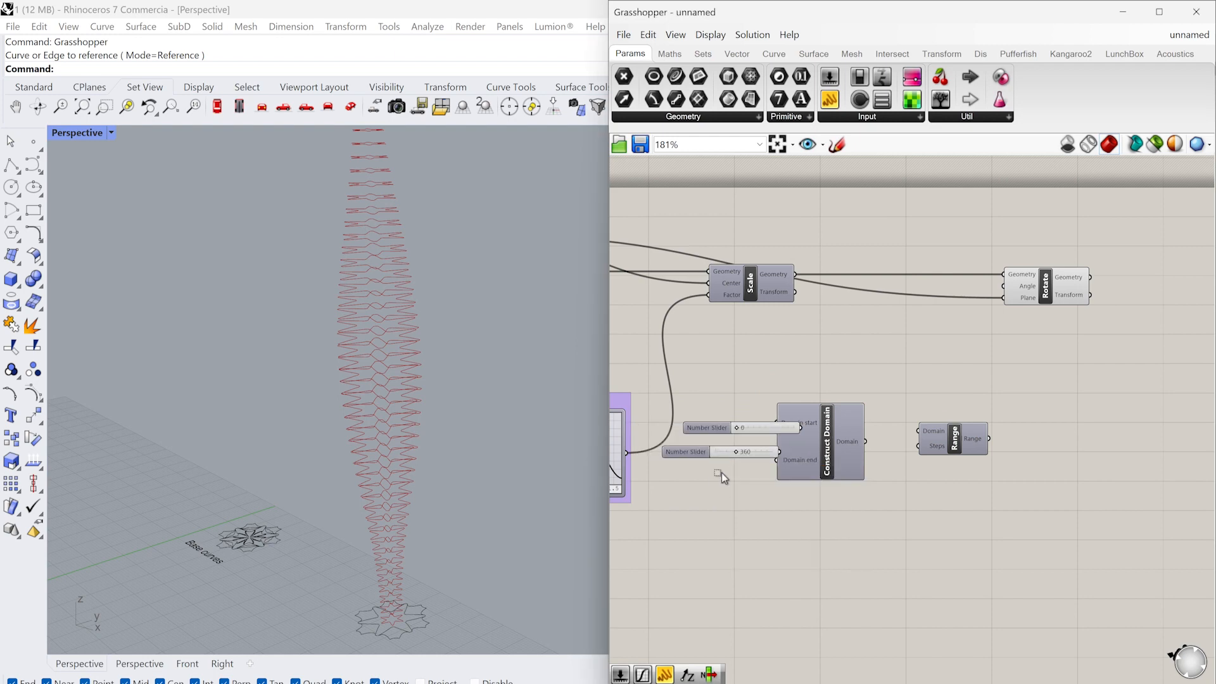
Arrange the two sliders clear of Construct Domain, then wire the 0 slider to Domain start and 360 to Domain end.
left_click(715, 431, "shift")
left_click_drag(715, 431, 754, 461)
left_click(763, 329)
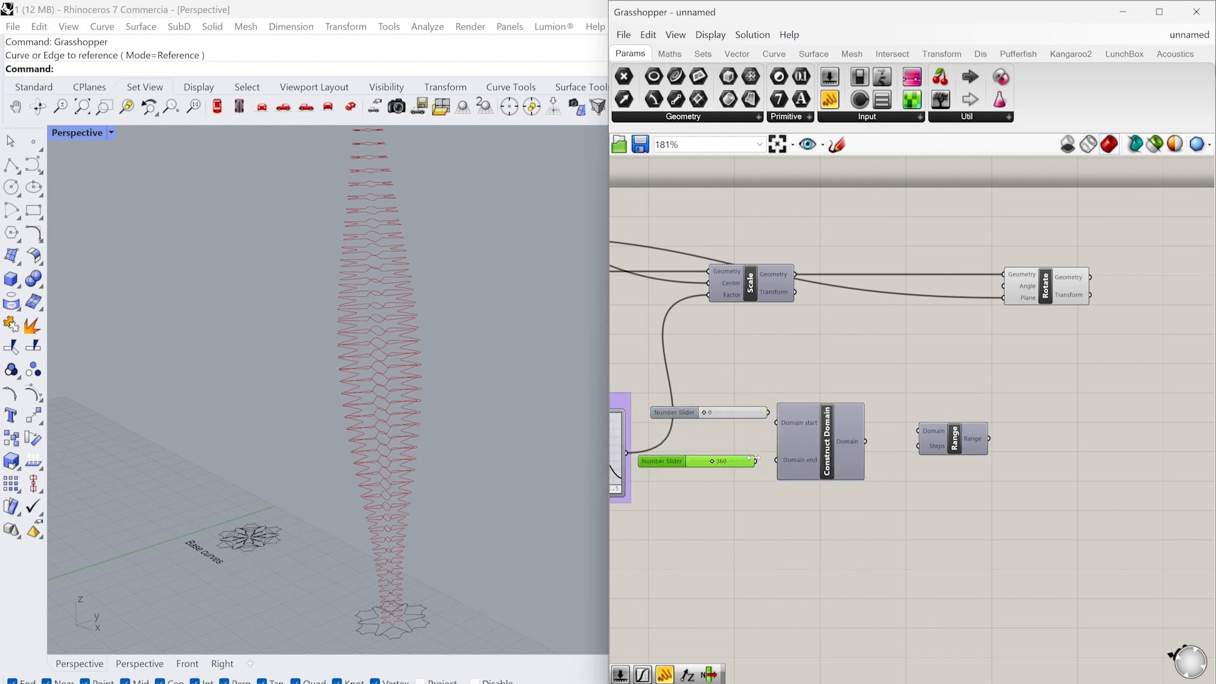
left_click_drag(767, 412, 743, 461)
scroll(854, 463, "down", 2)
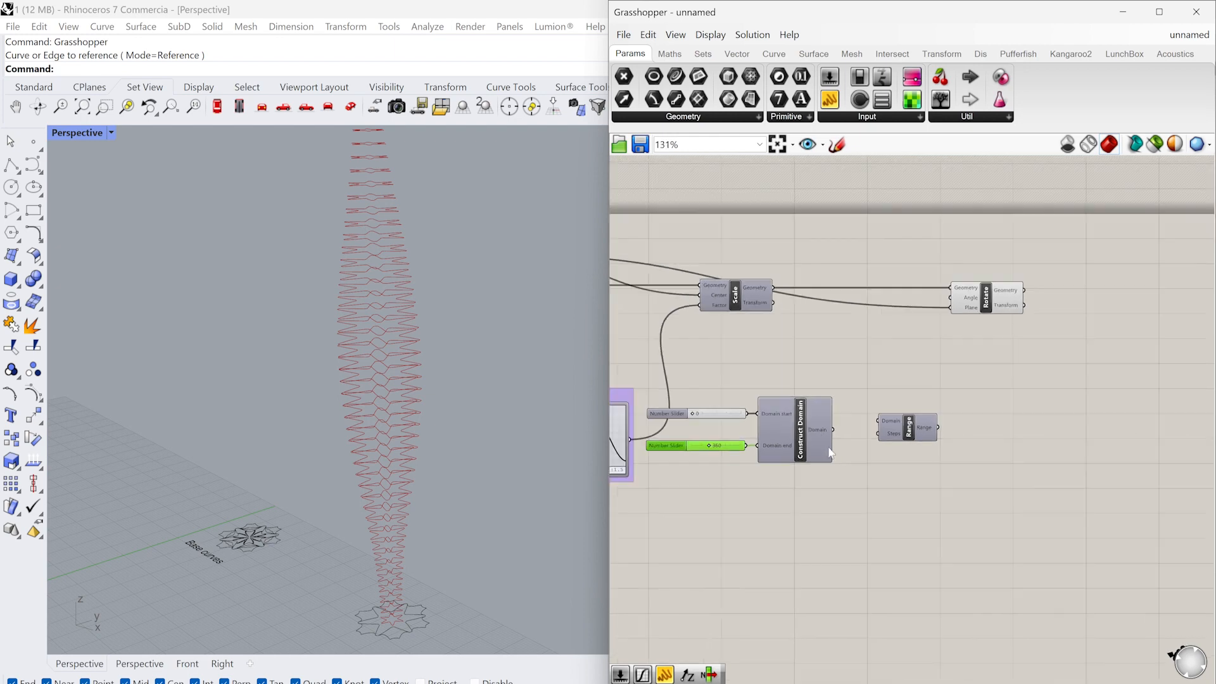
Wire Construct Domain and the step count into the new Range, and connect the Range output to Rotate's Angle.
scroll(879, 415, "up", 3)
left_click_drag(821, 437, 853, 323)
scroll(830, 359, "down", 8)
right_click_drag(1163, 374, 940, 371)
scroll(940, 371, "up", 7)
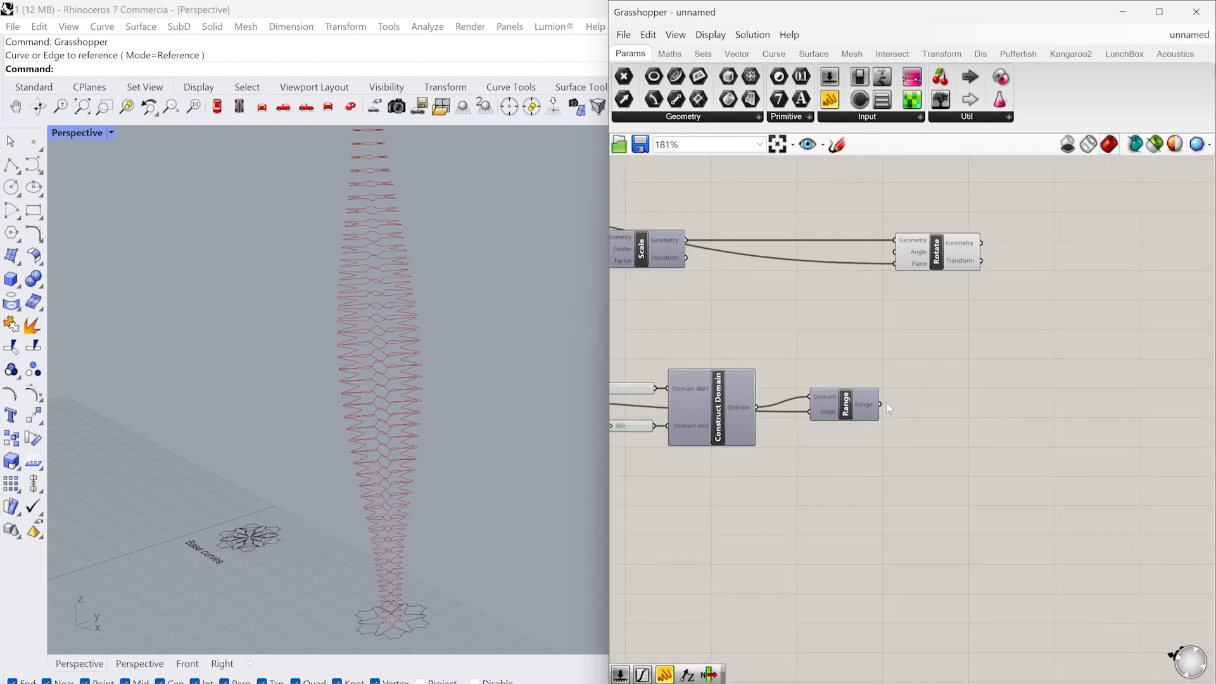
left_click_drag(880, 404, 899, 255)
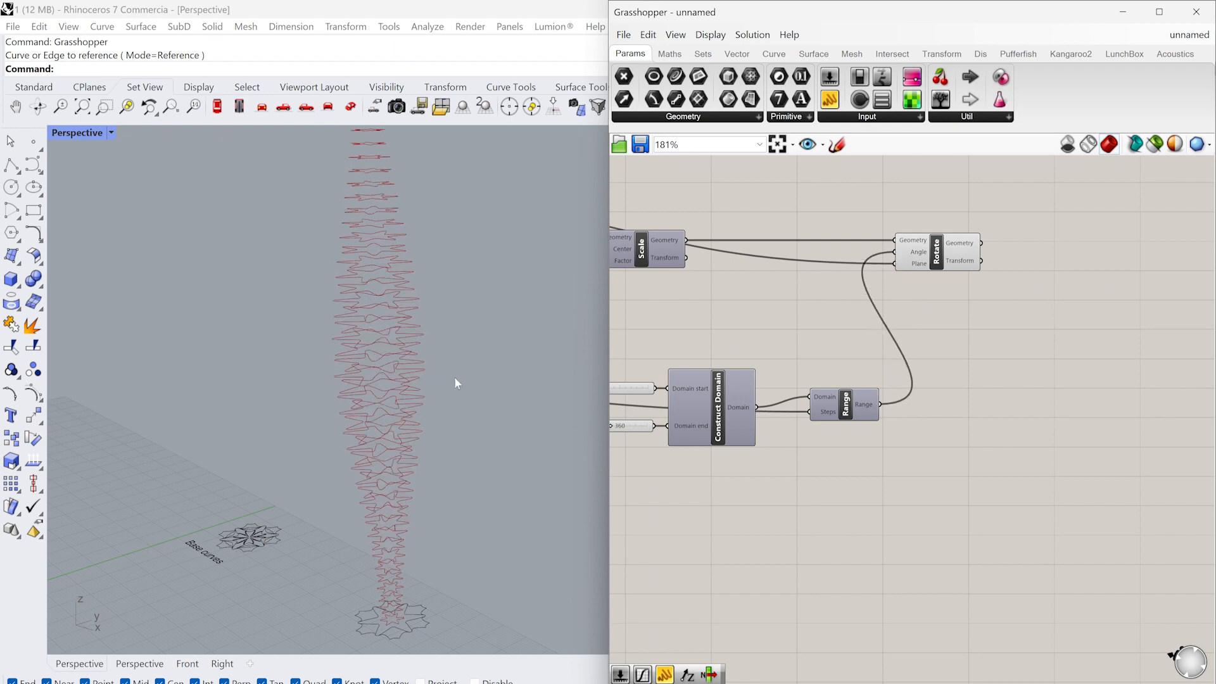
right_click_drag(456, 383, 488, 366)
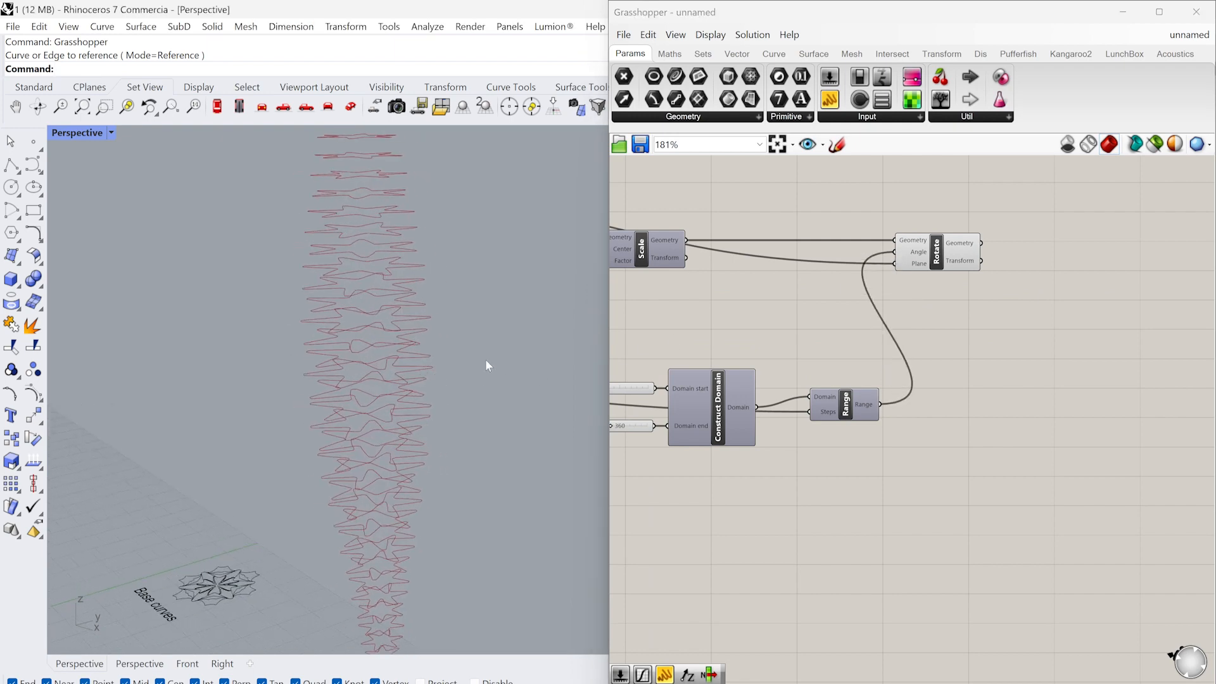
Make Rotate's Angle input read its values in degrees.
scroll(925, 254, "up", 3)
right_click(915, 252)
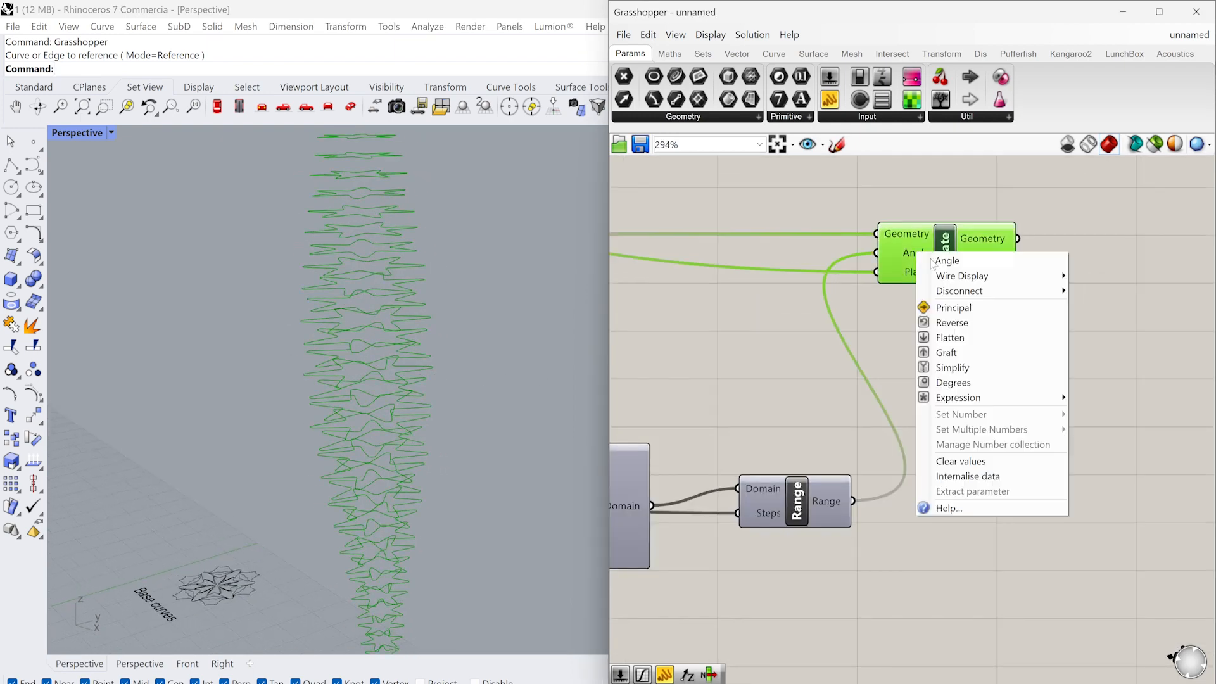
left_click(975, 383)
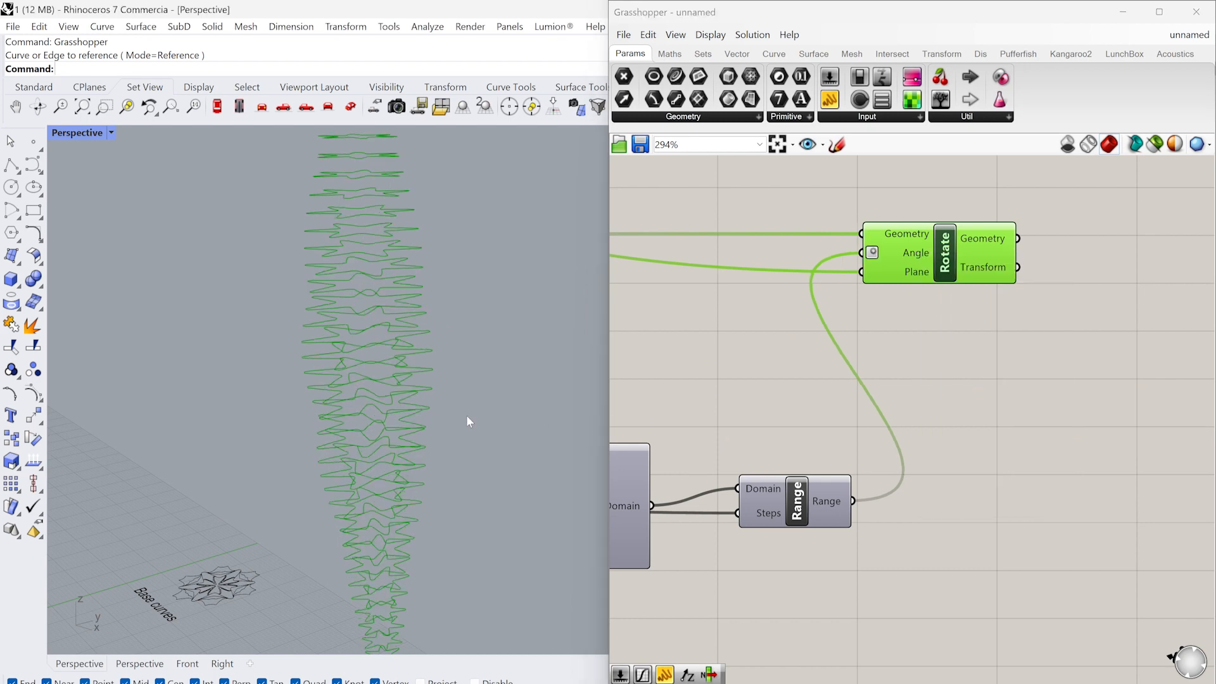
scroll(469, 419, "down", 4)
left_click(812, 398)
right_click_drag(811, 397, 867, 387)
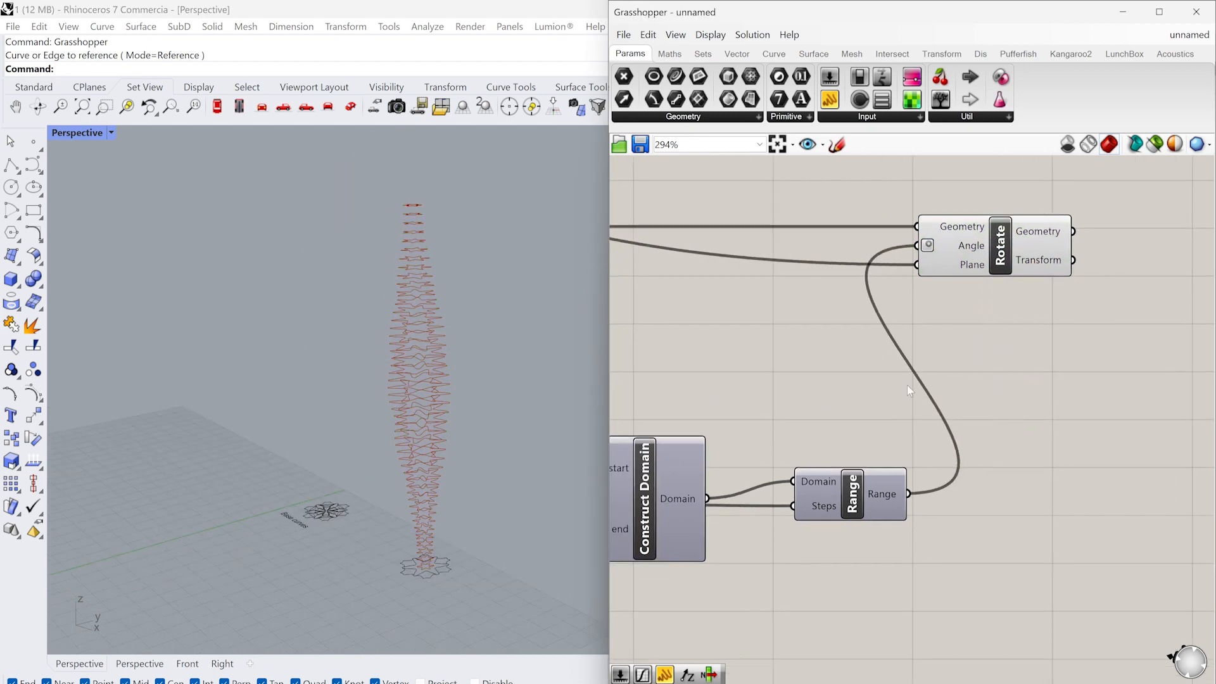
mouse_move(557, 395)
right_mouse_down()
mouse_move(570, 378)
mouse_move(550, 401)
right_mouse_up()
Add a Graph Mapper with the Conic graph type and wire it between Range and Rotate's Angle.
double_click(997, 445)
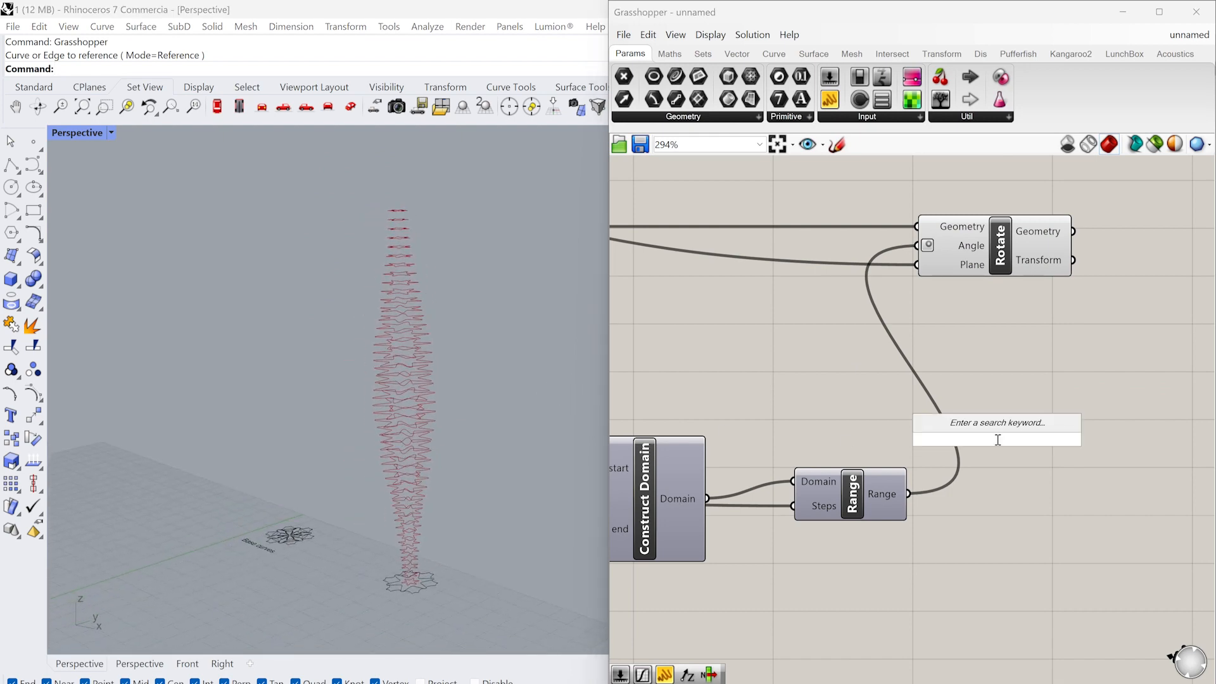
type("GRAPH")
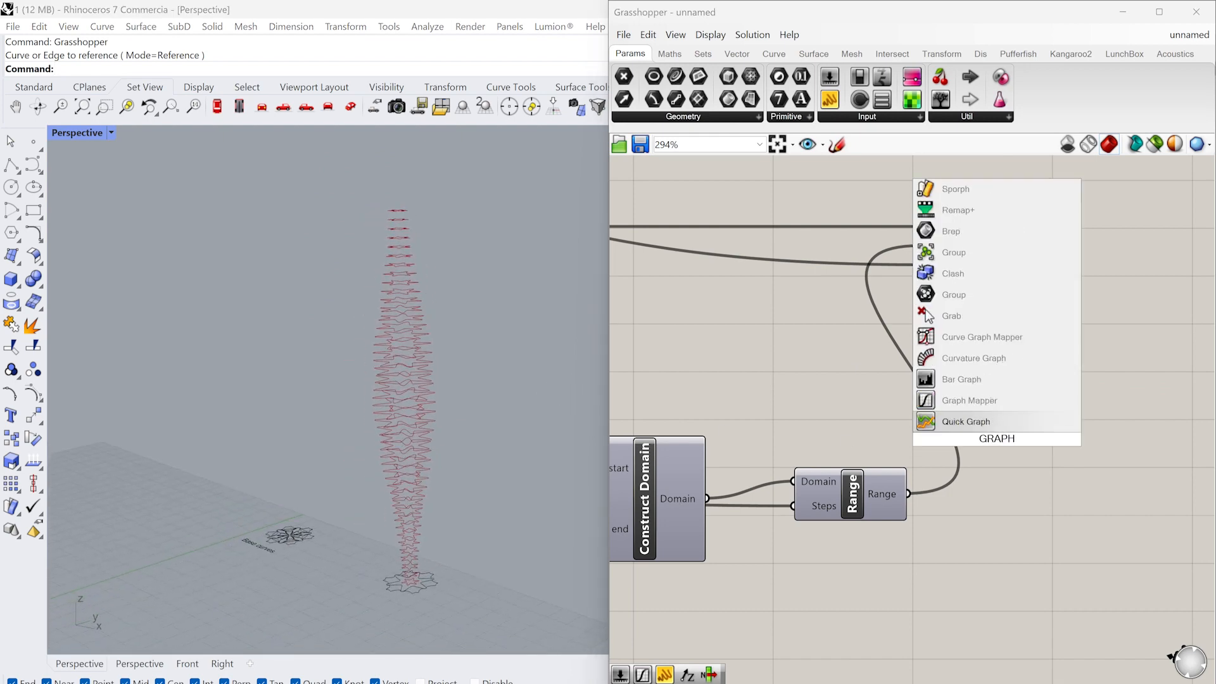
left_click(997, 401)
right_click(998, 434)
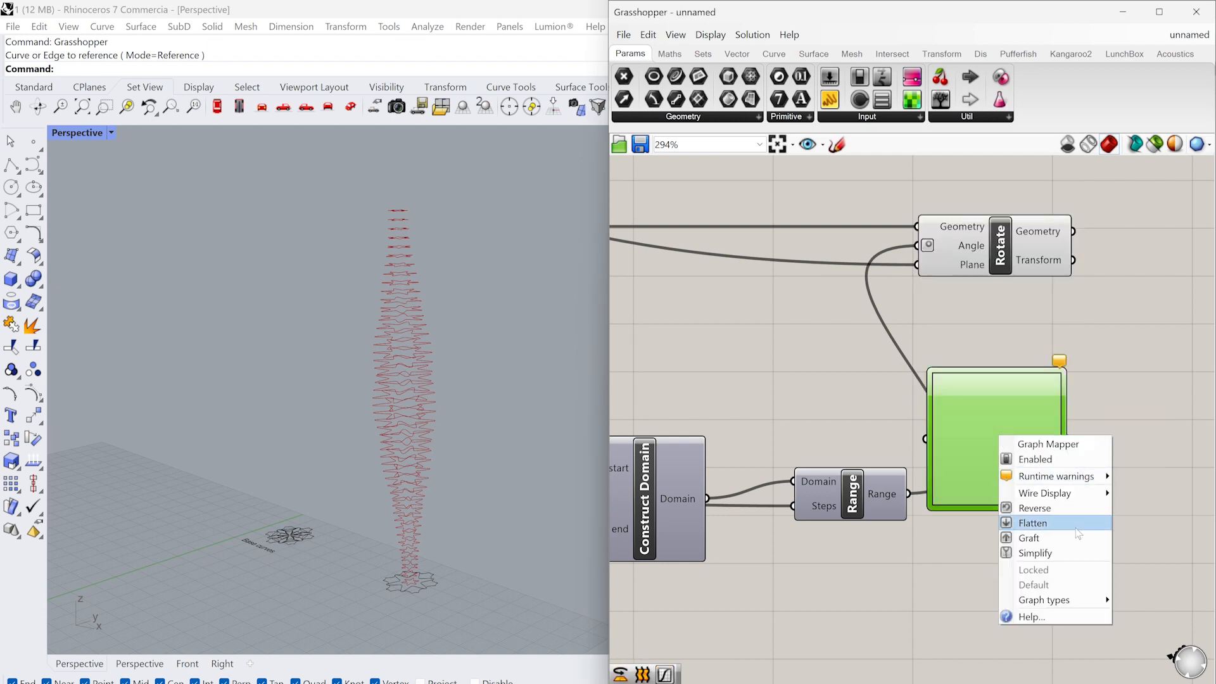
mouse_move(1051, 599)
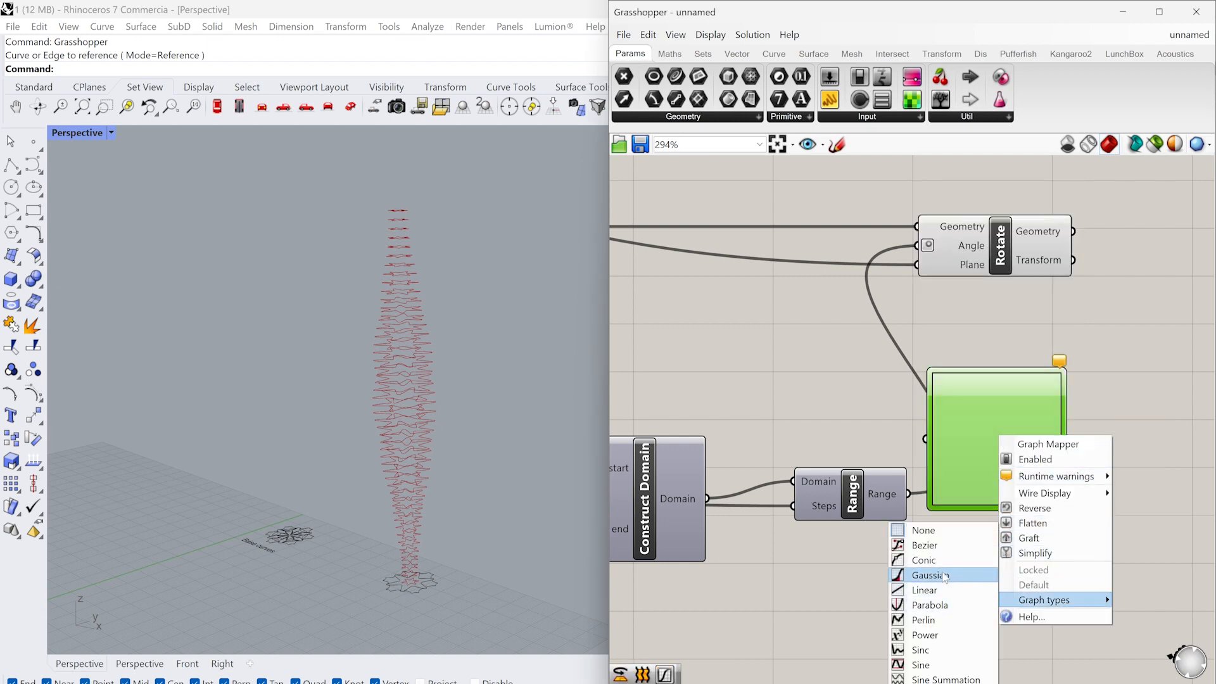
left_click(927, 590)
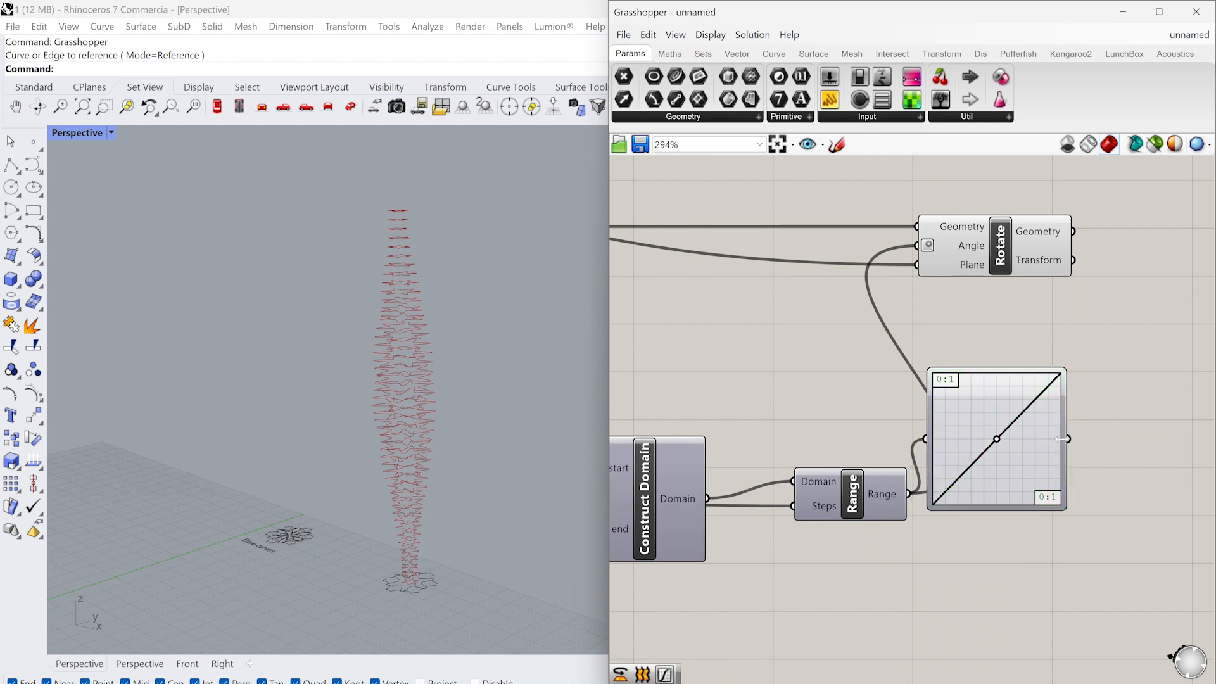
left_click_drag(1070, 438, 917, 246)
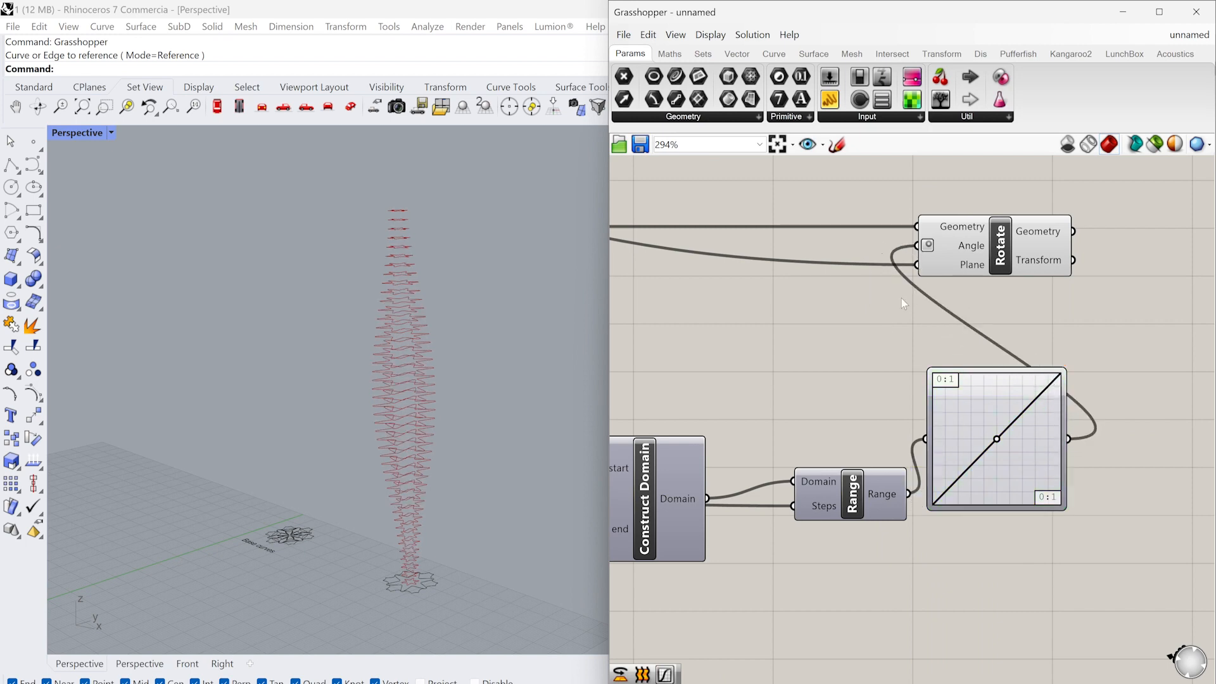
Open the Conic Graph Mapper's editor and set X[0] to 0 and X[1] to 180.
scroll(902, 298, "down", 2)
left_click(940, 284)
scroll(949, 404, "up", 3)
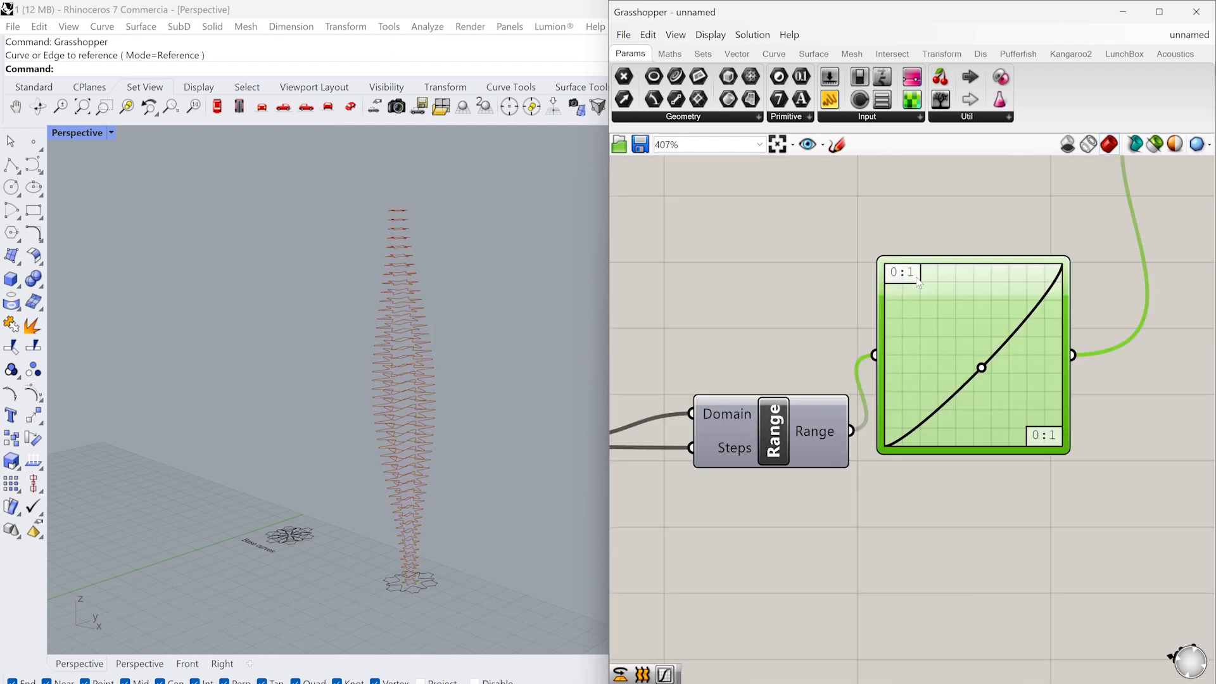
double_click(960, 384)
double_click(792, 182)
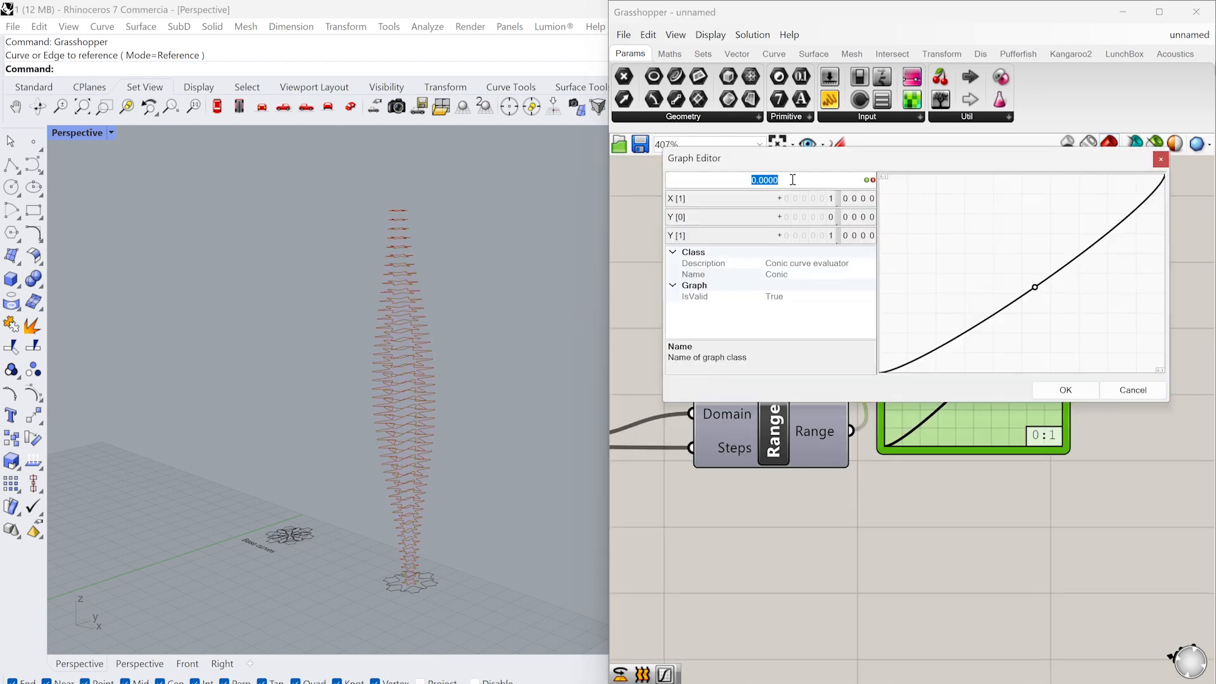
type("0")
key("Return")
double_click(792, 199)
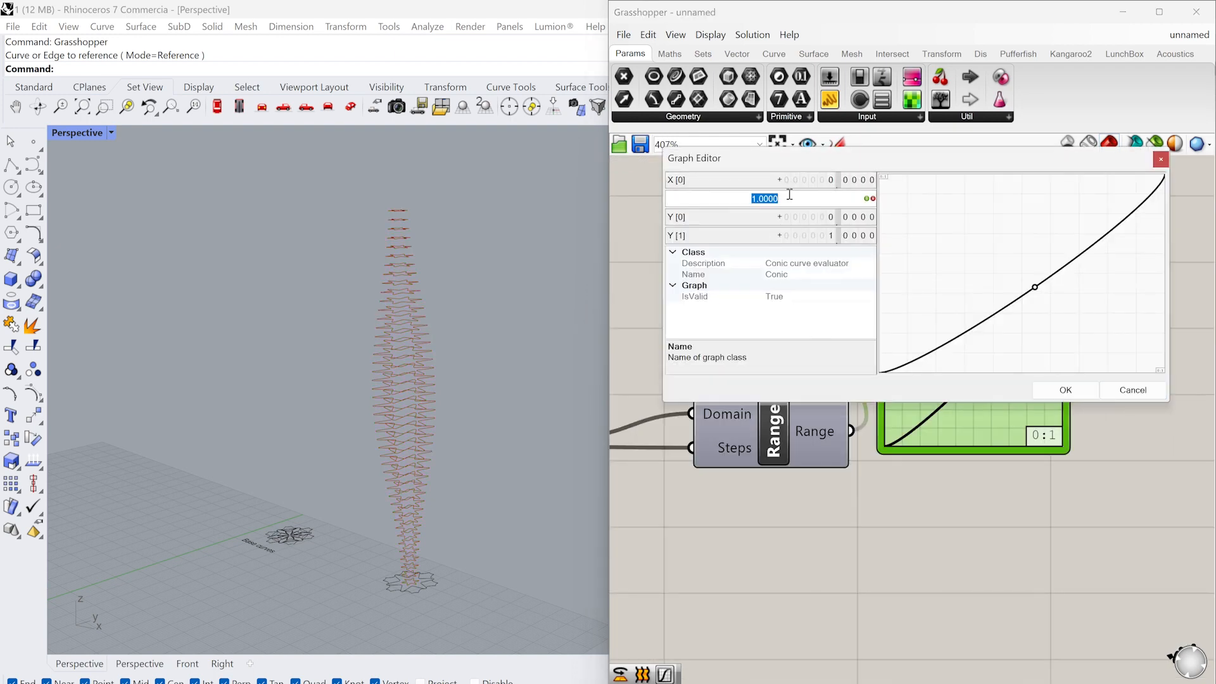
type("180")
key("Return")
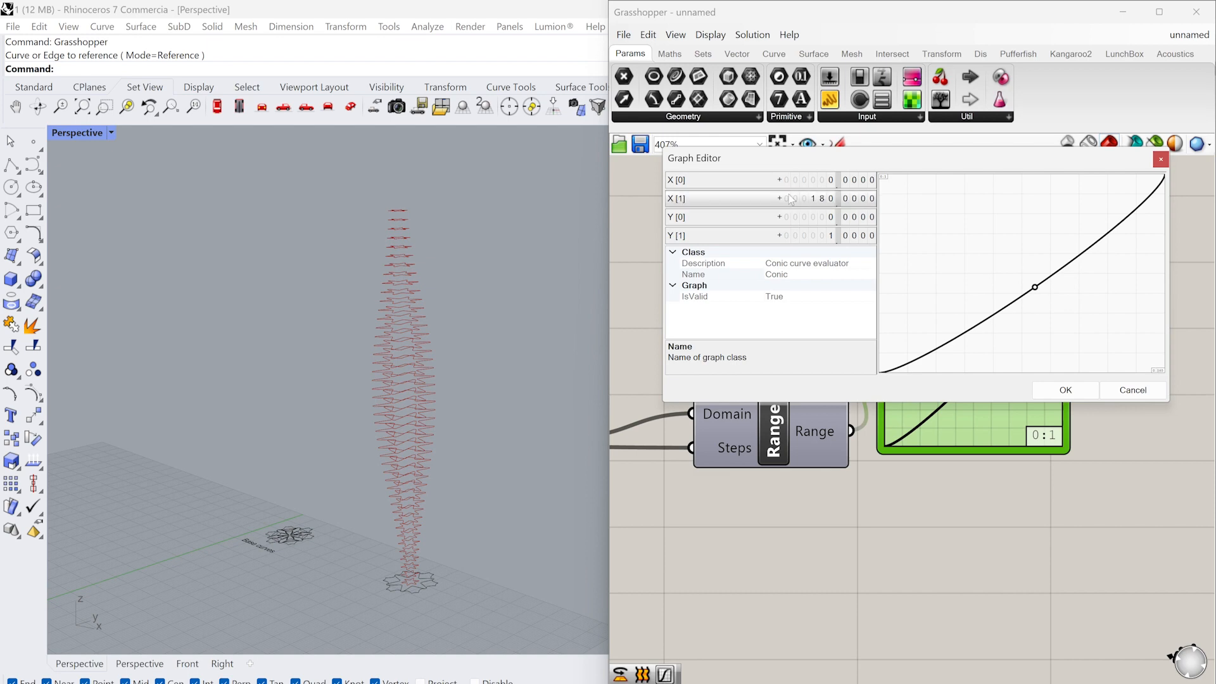
Set the graph's Y[1] and X[1] limits to 360 and accept the Graph Editor changes.
double_click(800, 234)
type("1")
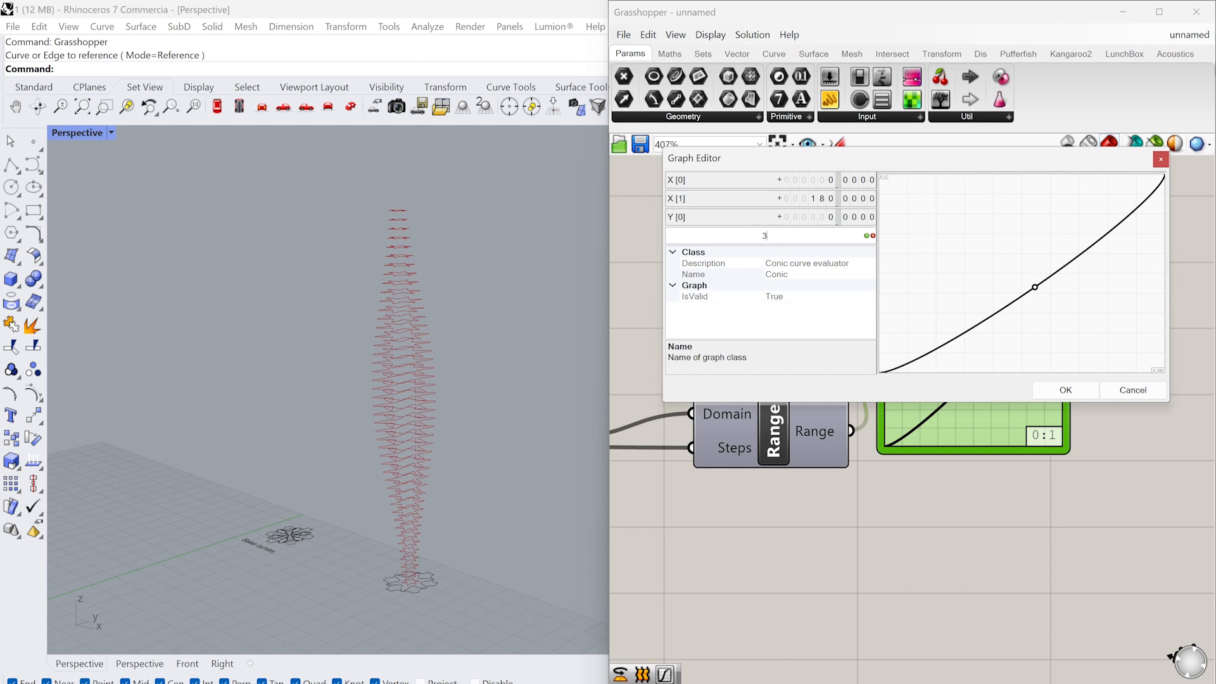
type("60")
key("Return")
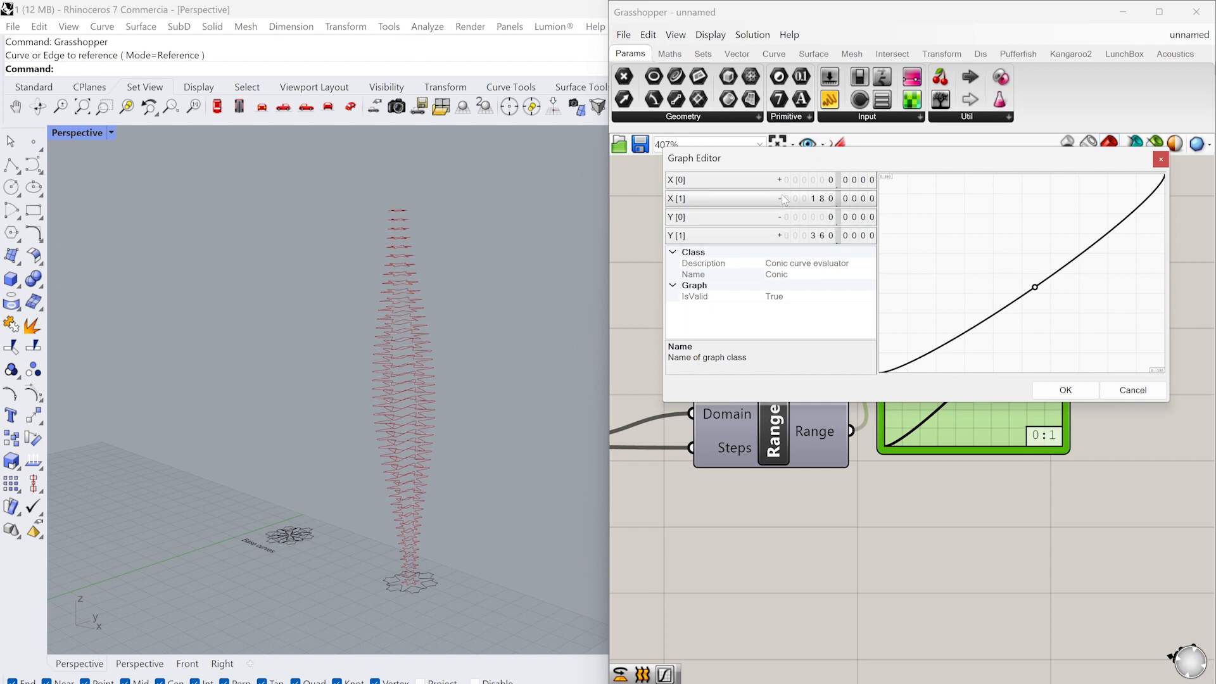
double_click(783, 197)
type("360")
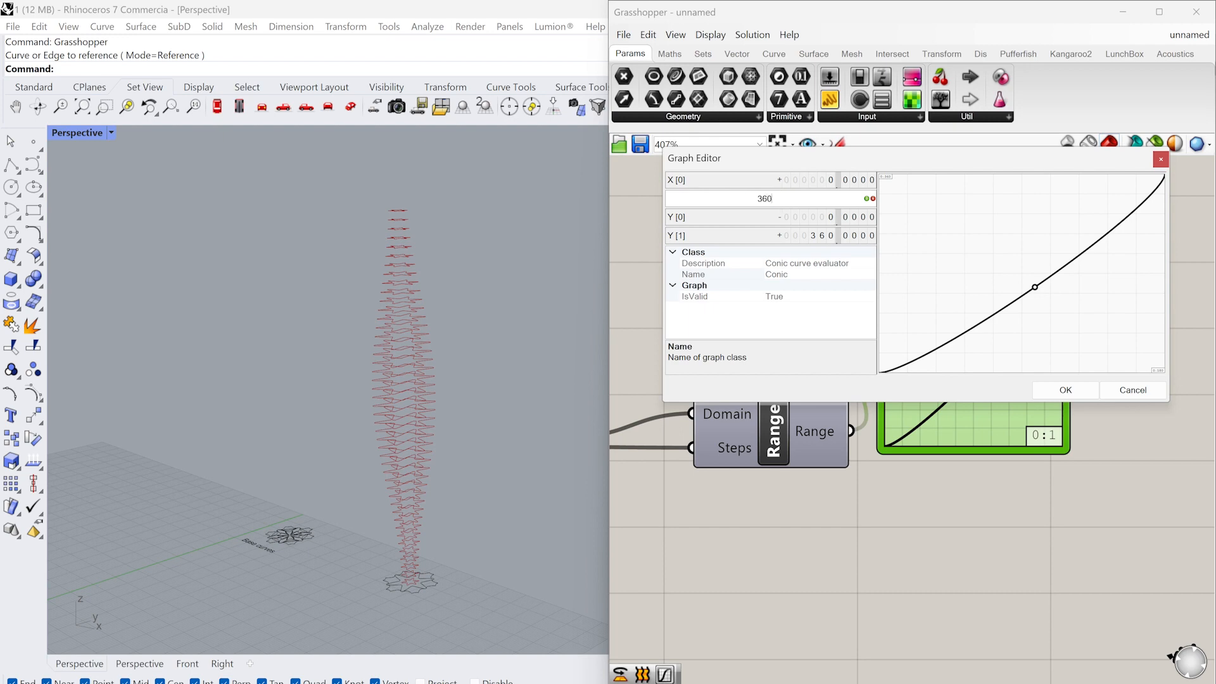
key("Return")
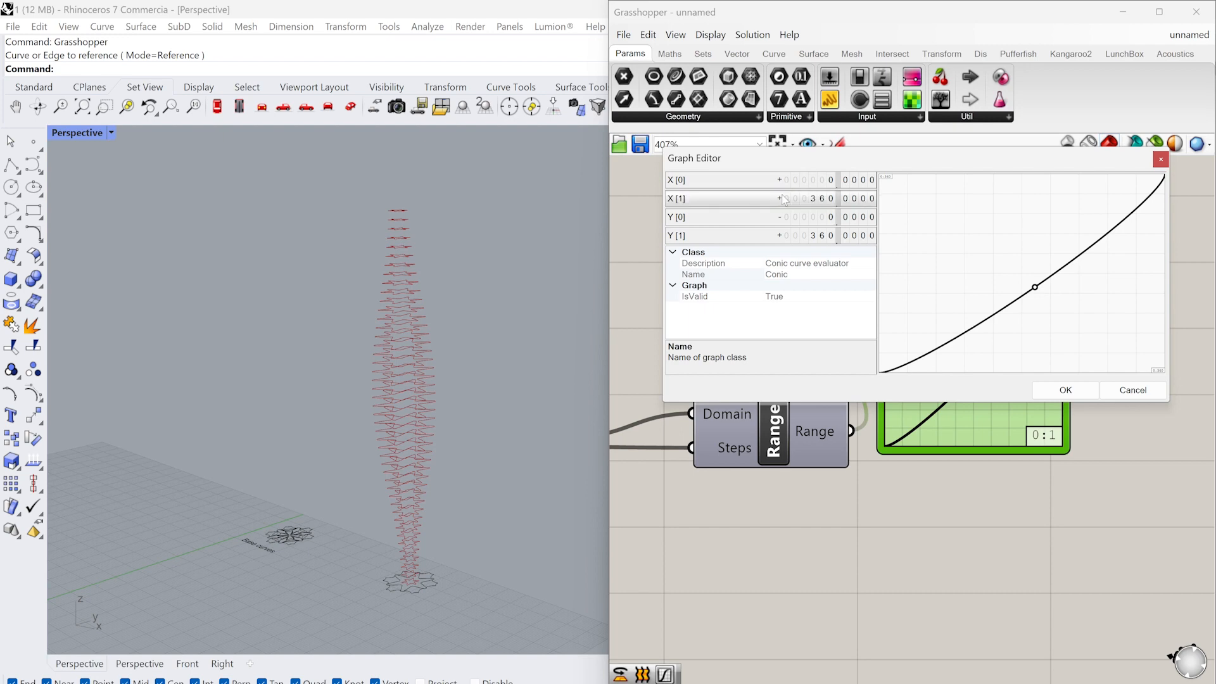
left_click(1064, 390)
Reshape the conic curve by its handle so that it bows slightly above the diagonal.
scroll(836, 410, "up", 2)
left_click_drag(1036, 348, 998, 350)
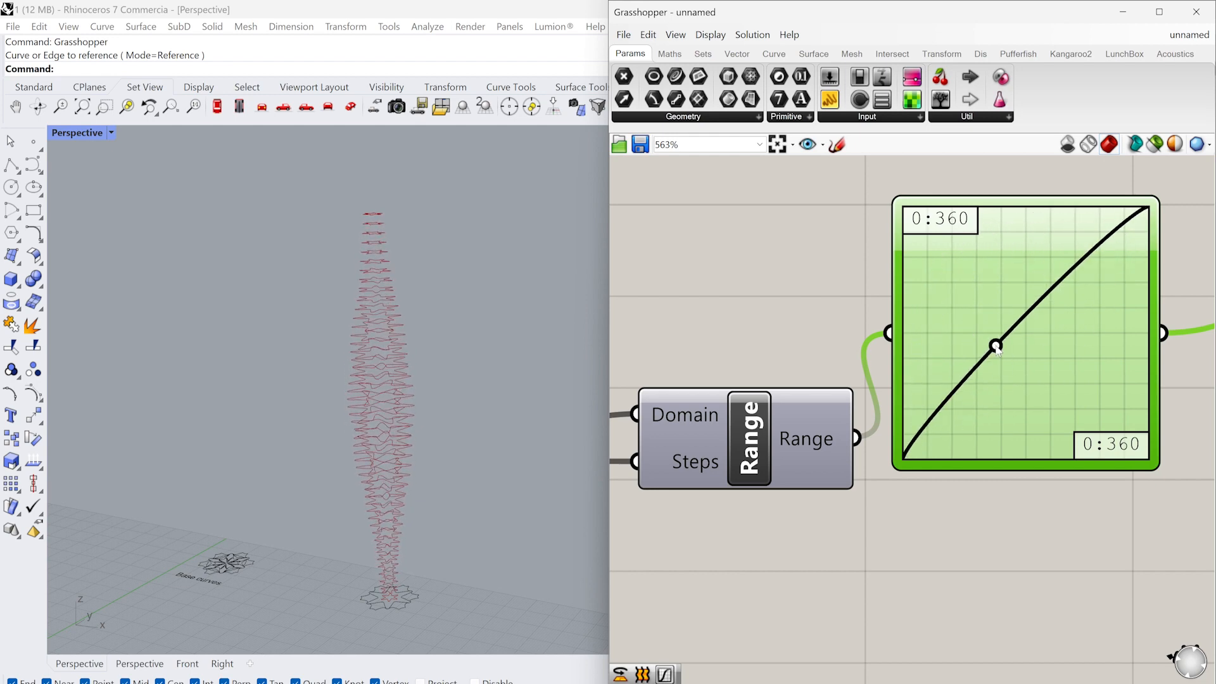
scroll(951, 367, "down", 6)
right_click_drag(977, 350, 863, 416)
left_click(952, 388)
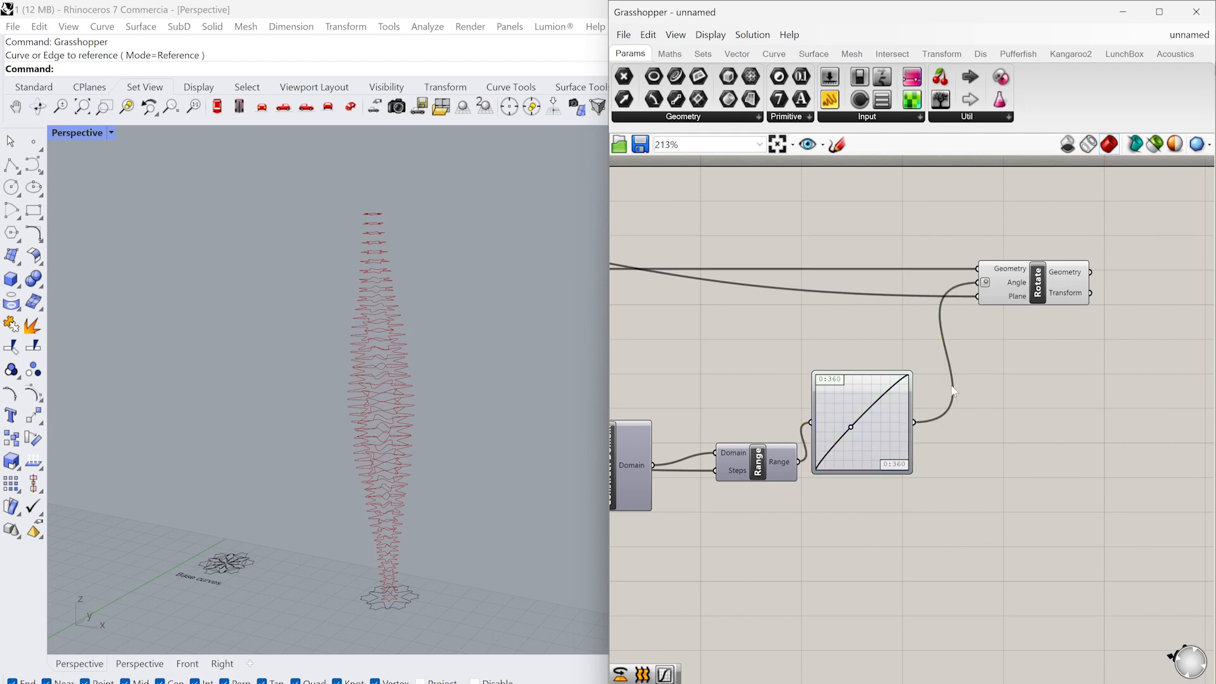
Add a Loft component beside Rotate and wire Rotate's Geometry output into Loft's Curves.
scroll(953, 386, "down", 3)
right_click_drag(996, 341, 854, 359)
scroll(899, 341, "up", 3)
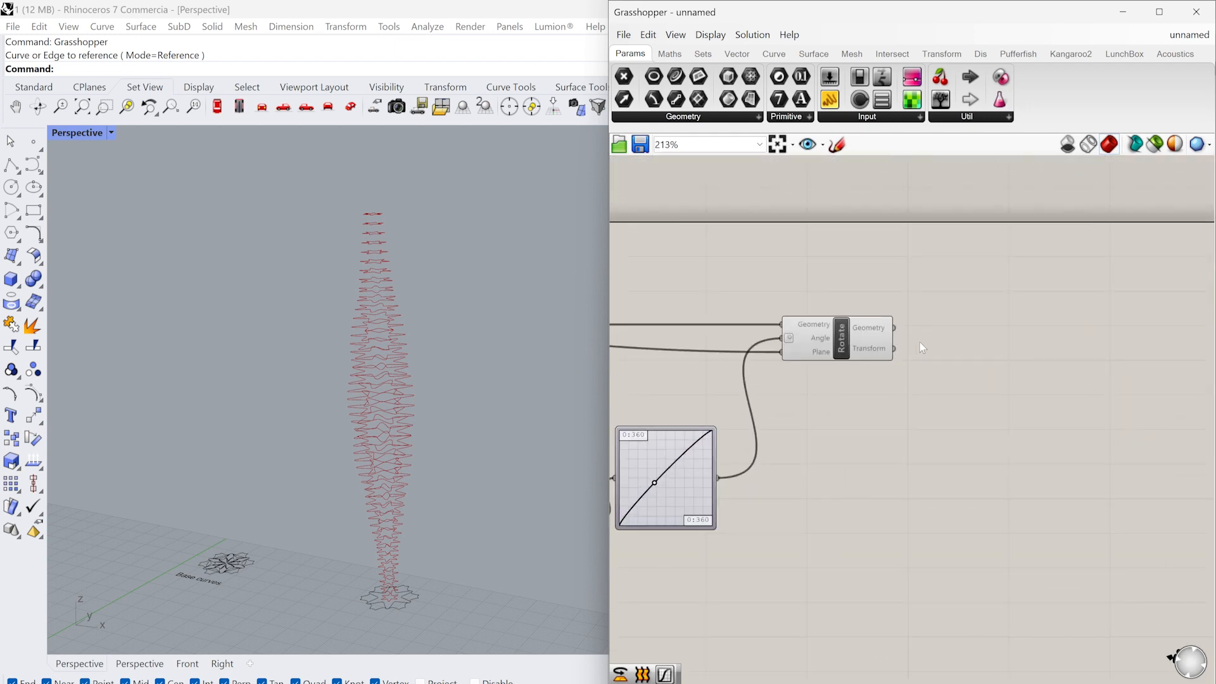
double_click(994, 331)
type("loft")
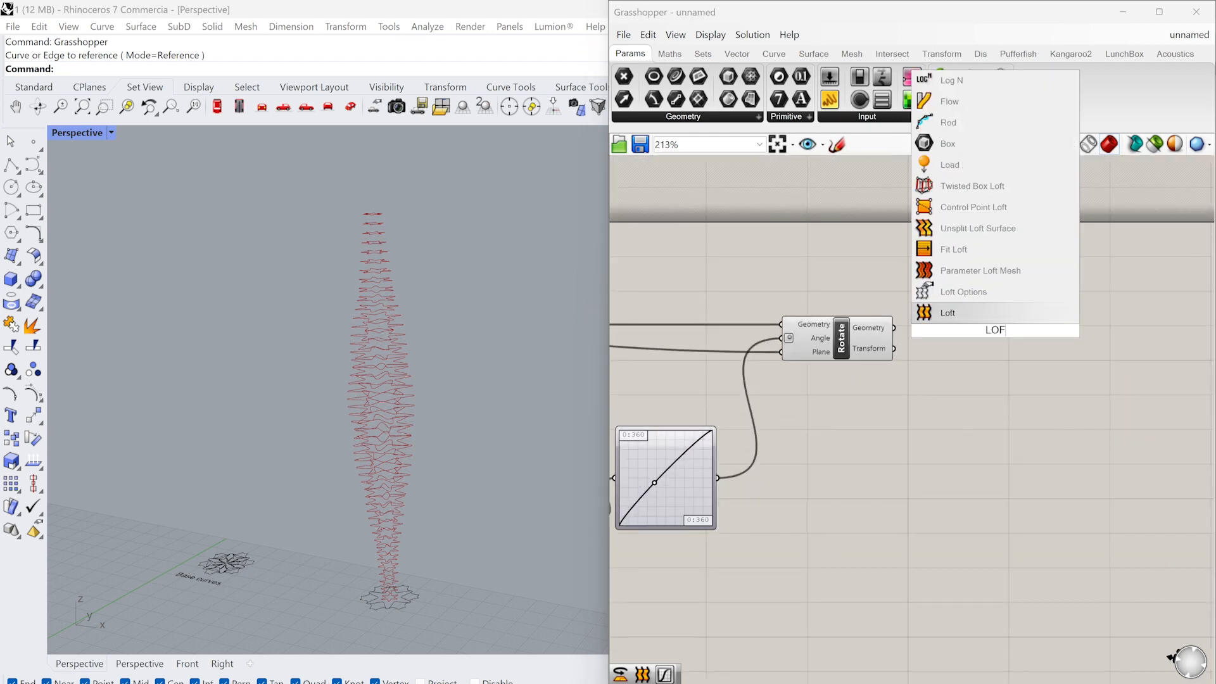
key("Return")
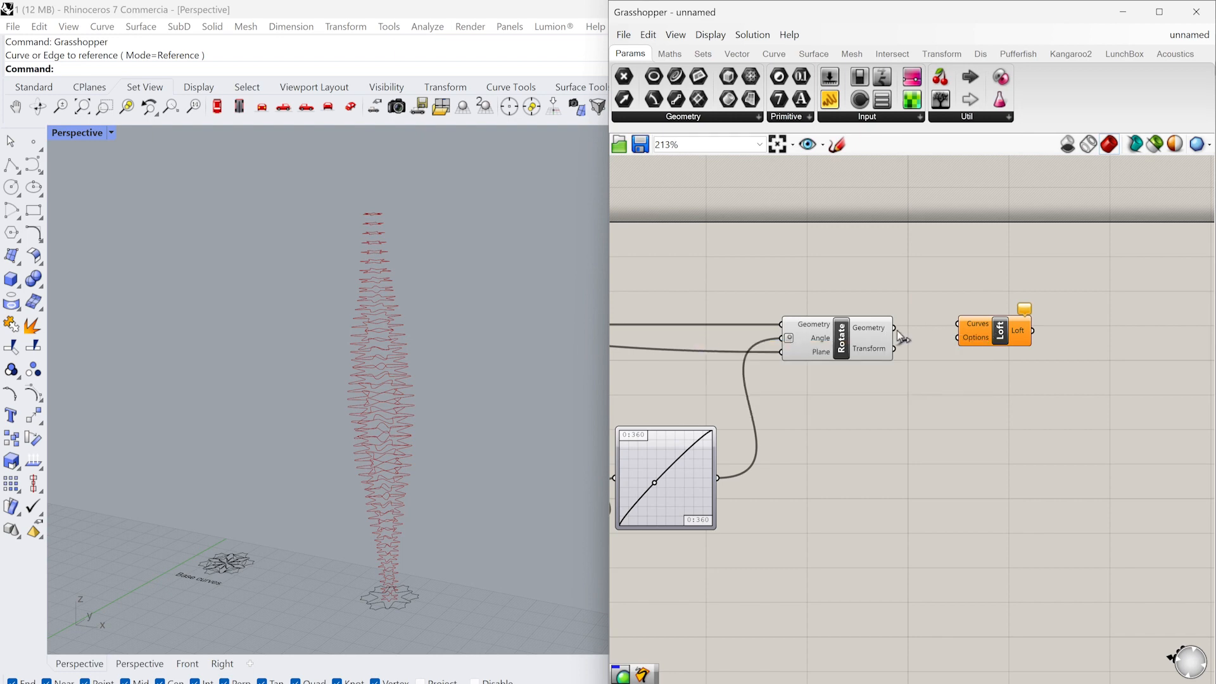
left_click_drag(894, 328, 1009, 342)
Add a Custom Preview component and a Colour Swatch near Loft.
double_click(997, 382)
type("CUSTO")
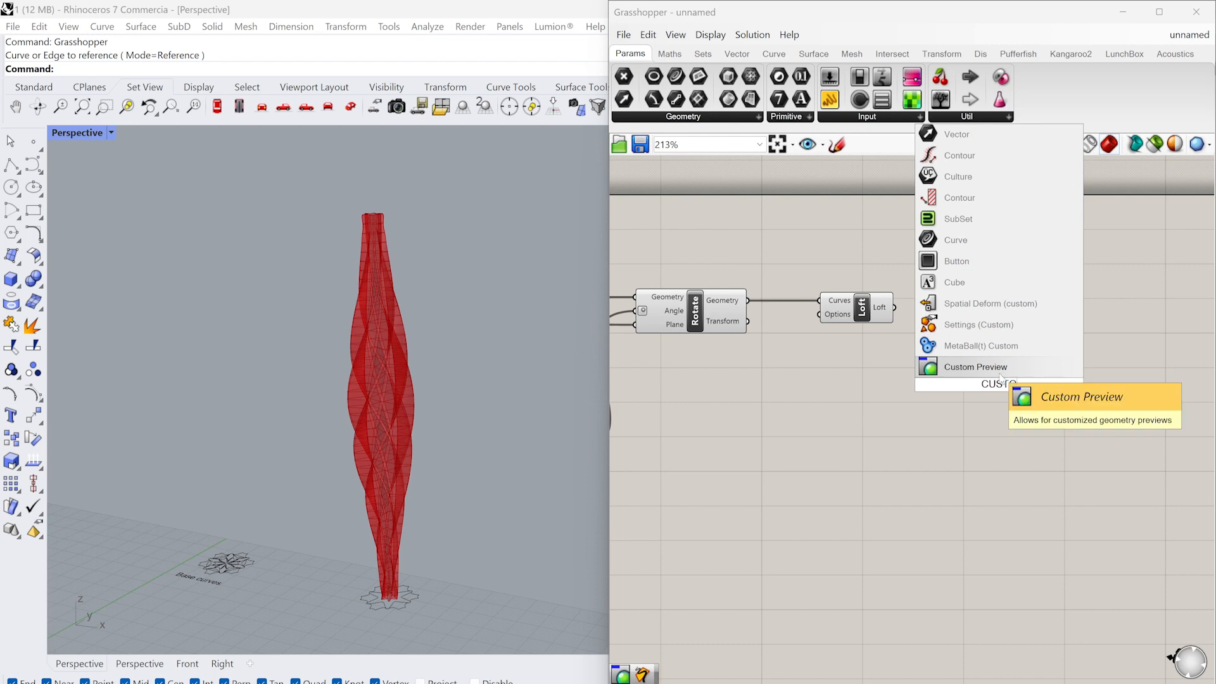
key("Return")
double_click(885, 409)
type("COL")
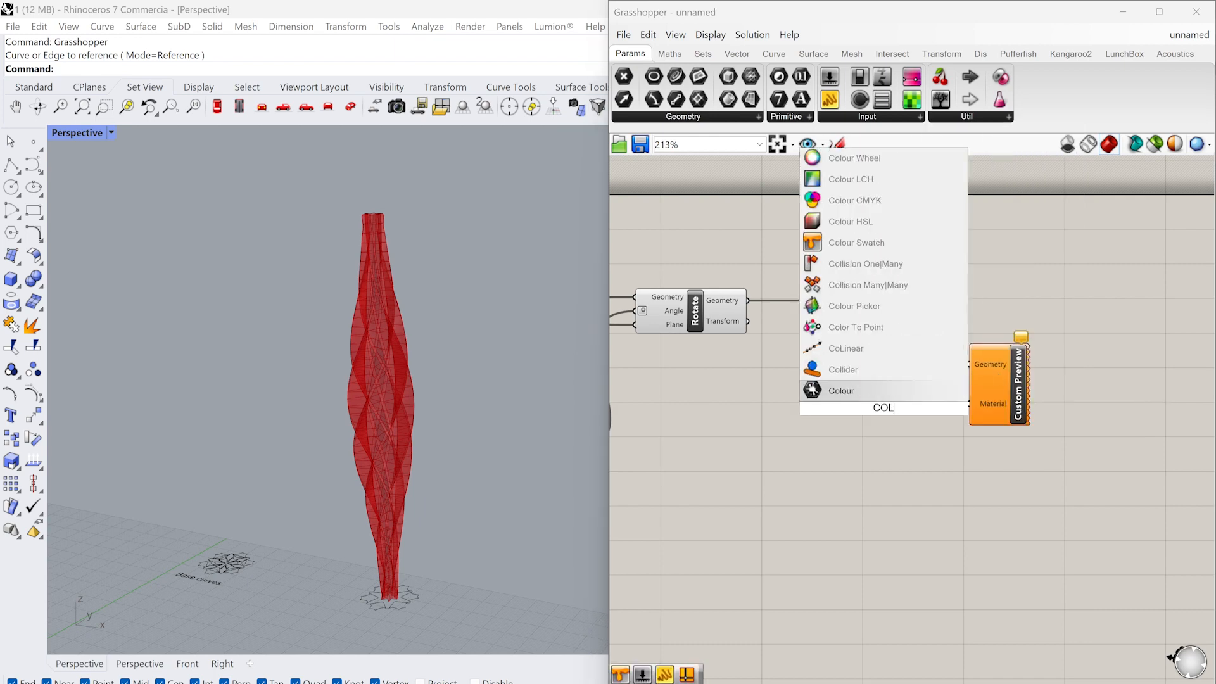
left_click(856, 245)
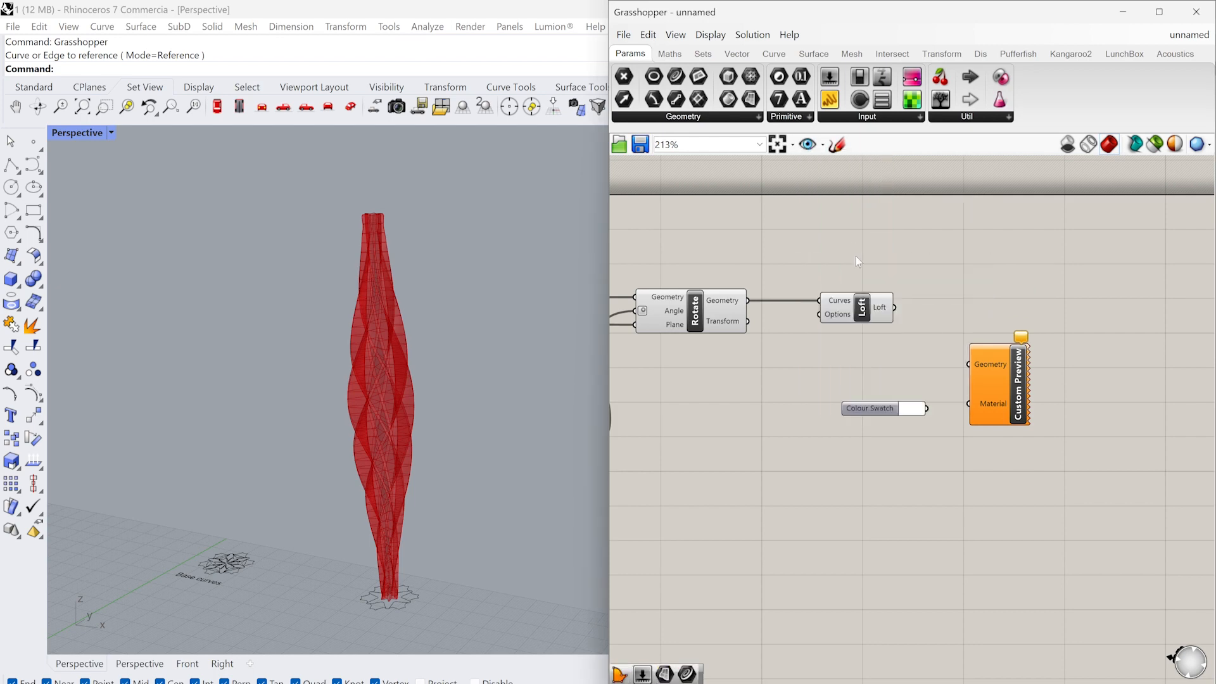
Tint the swatch a very light grey, then wire it into Custom Preview's Material and Loft into its Geometry.
left_click(910, 412)
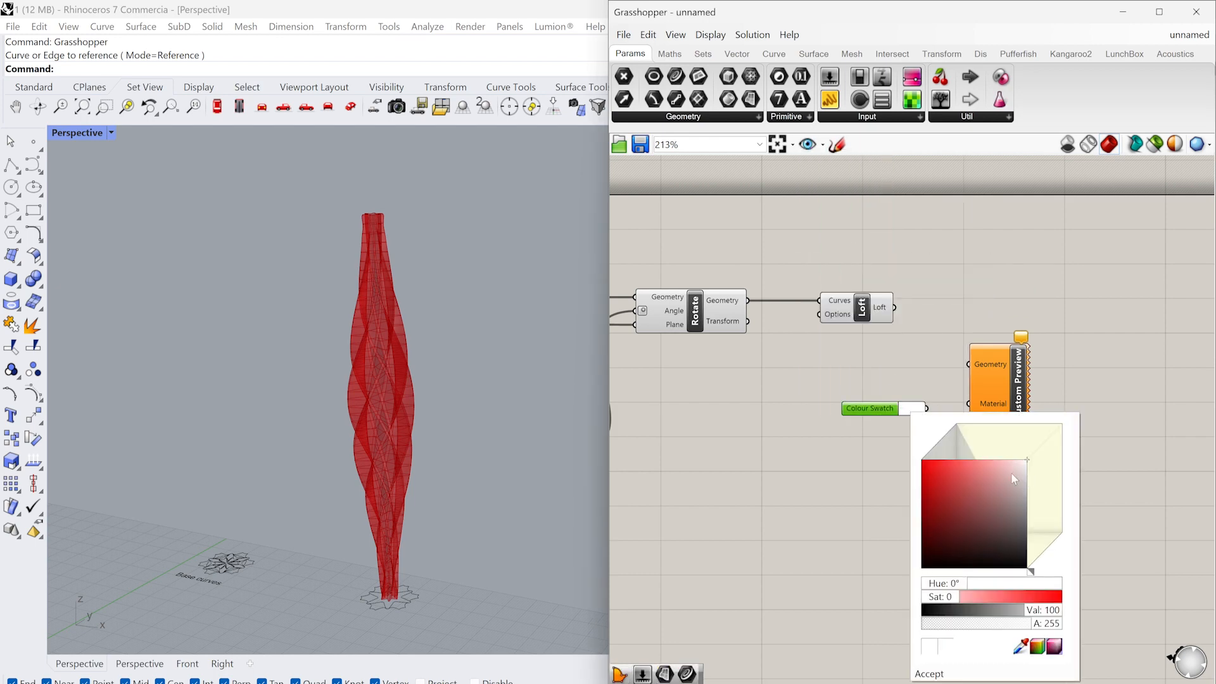
left_click_drag(1012, 476, 1030, 486)
left_click(925, 429)
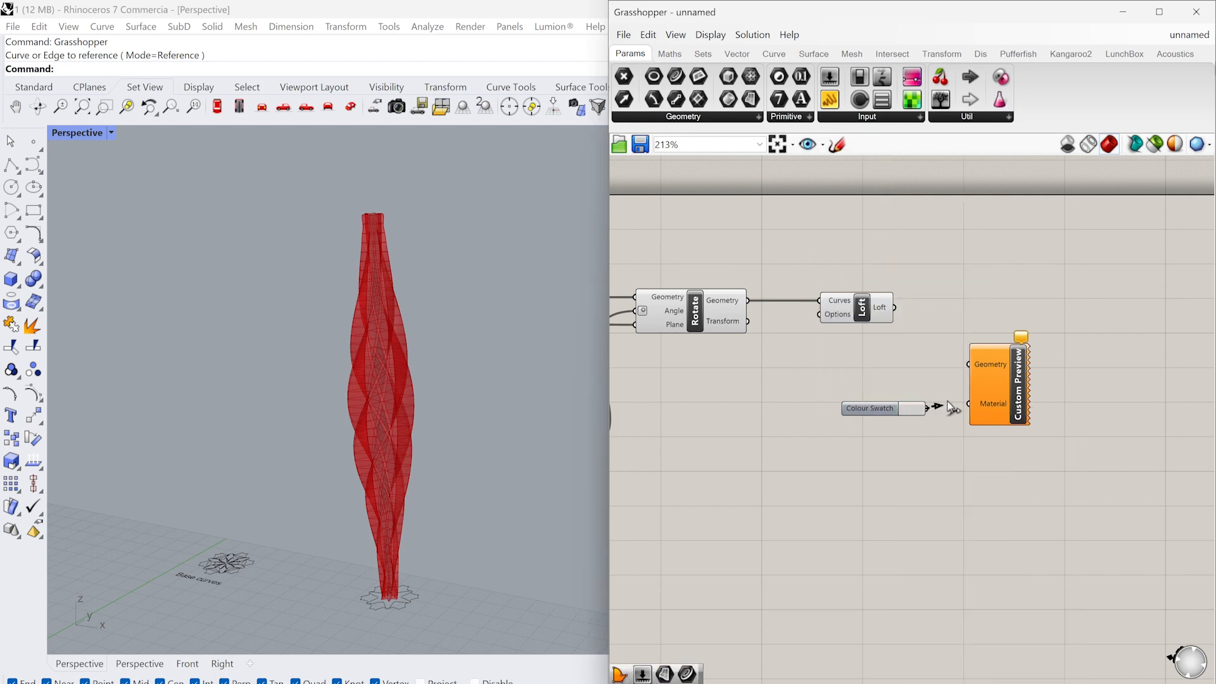
left_click_drag(948, 402, 993, 354)
left_click(893, 339)
scroll(925, 397, "up", 3)
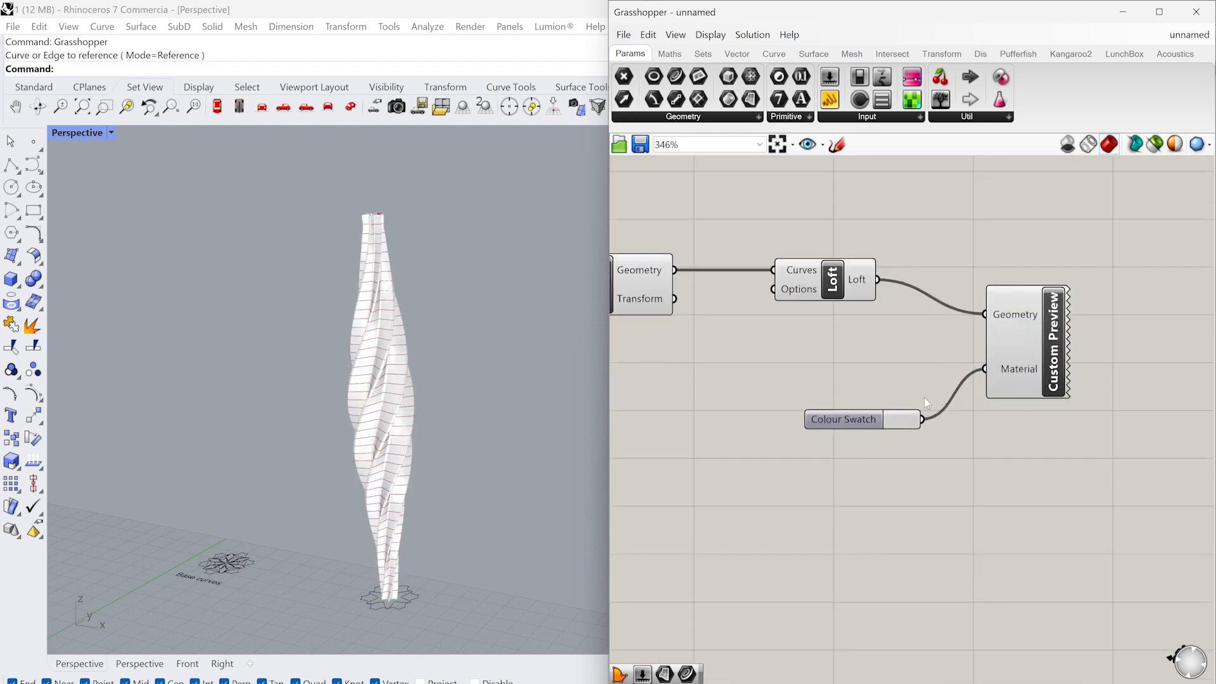
Darken the Colour Swatch to a light grey with a brightness value of about 77.
left_click(906, 423)
left_click_drag(1011, 484, 1016, 490)
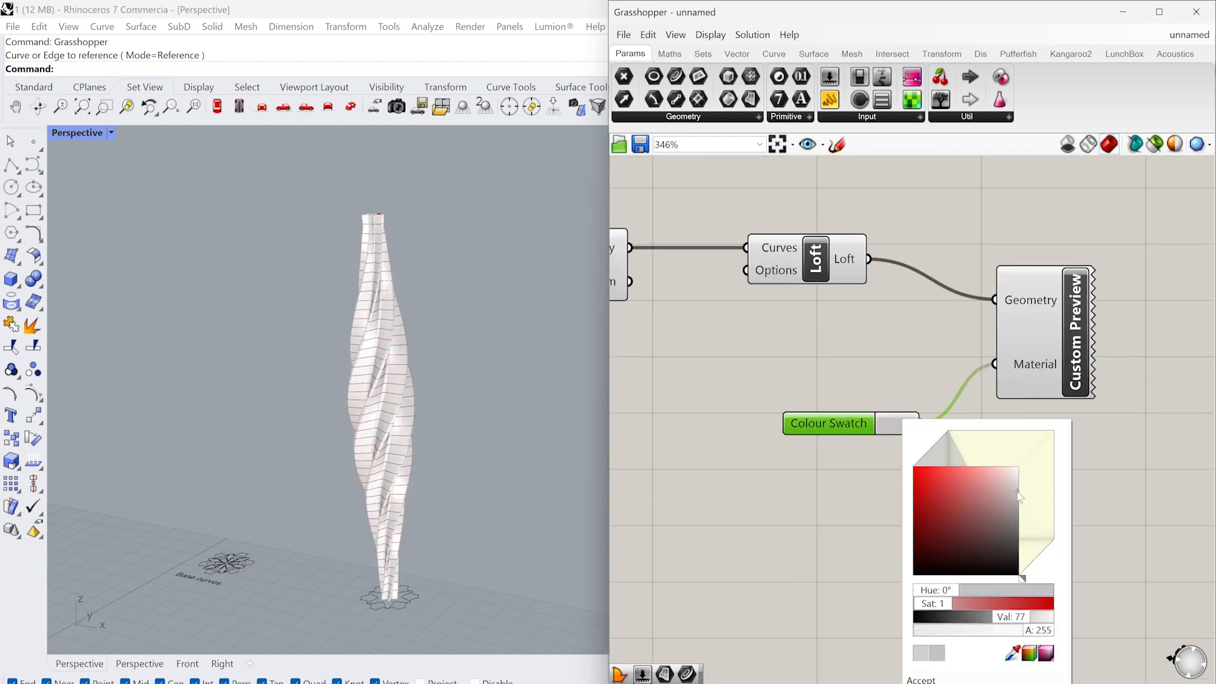
left_click(721, 378)
Turn off the viewport preview of the Rotate and Loft components.
scroll(795, 332, "down", 3)
left_click_drag(830, 223, 652, 318)
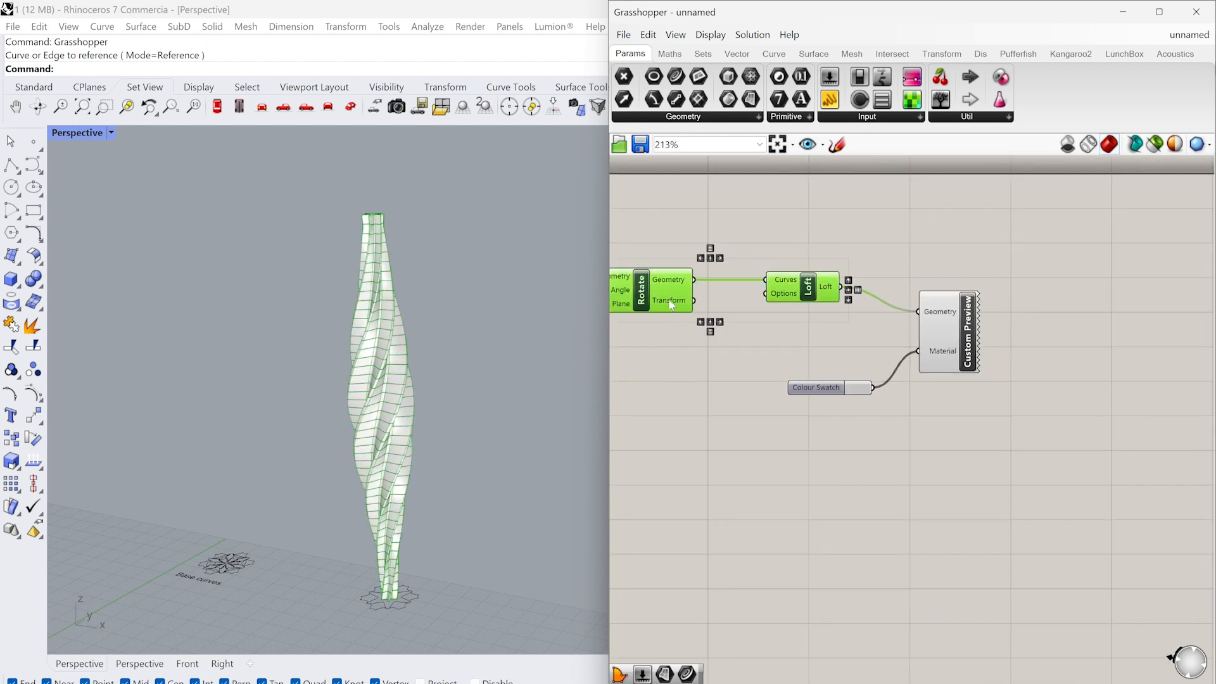
middle_click(677, 295)
left_click(729, 244)
right_click_drag(837, 246, 895, 260)
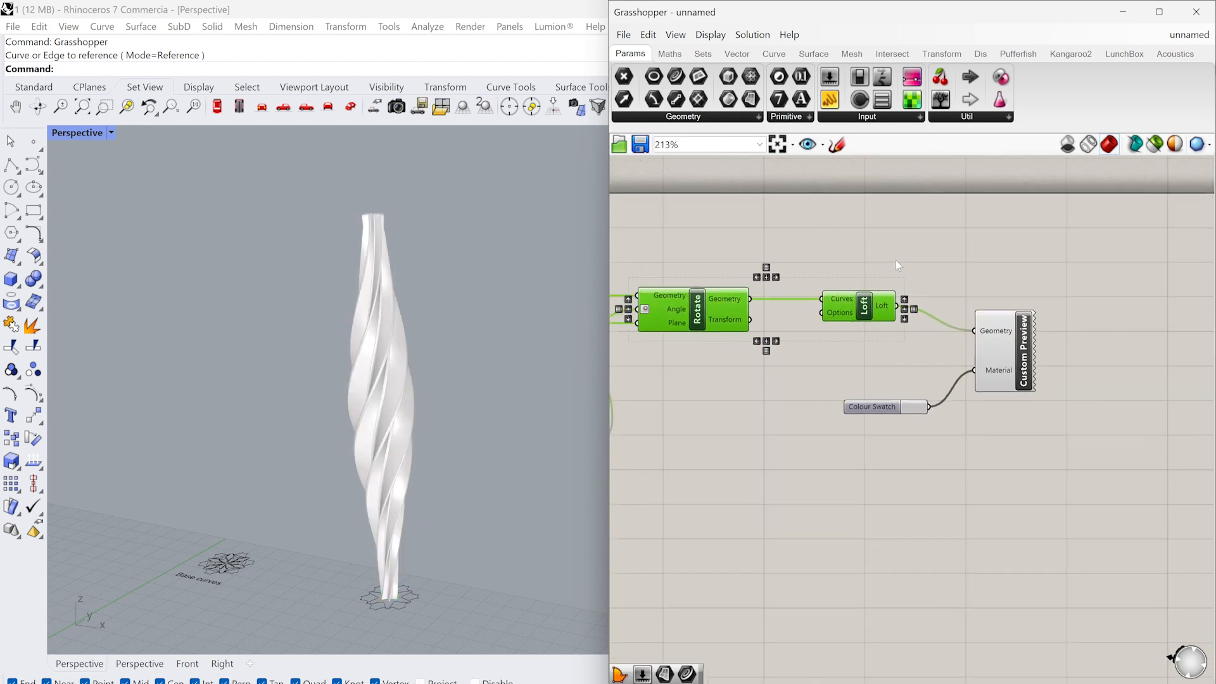
left_click(860, 253)
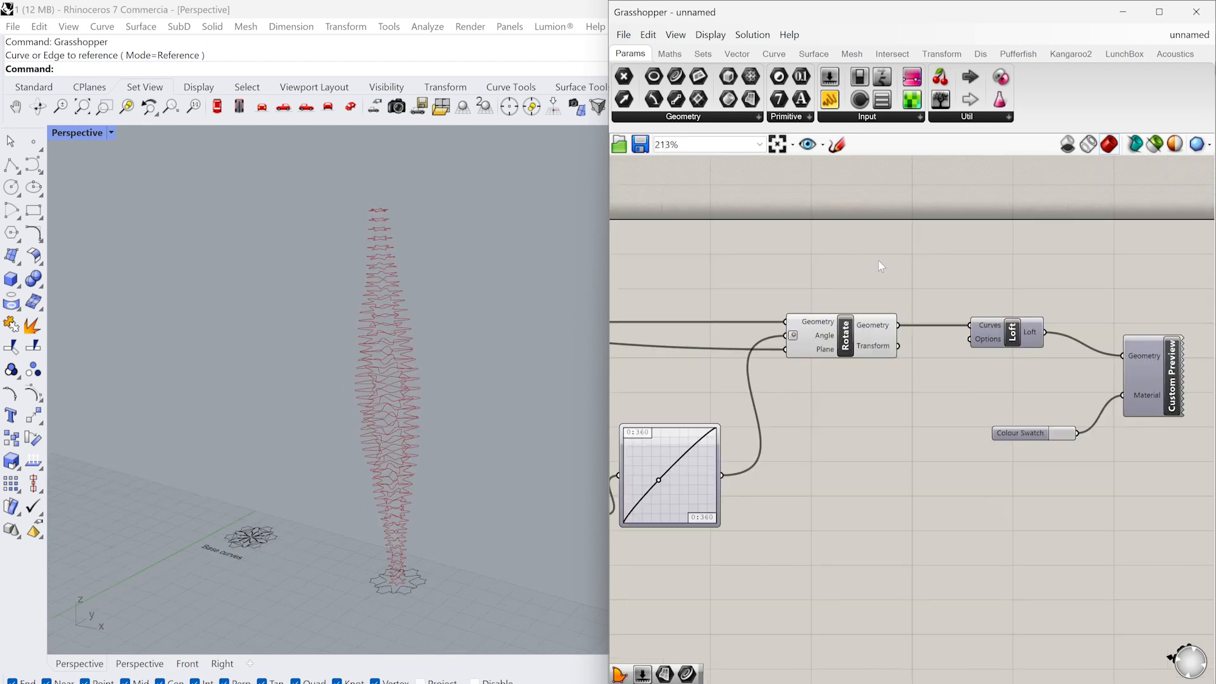
Add a Boundary Surfaces component above Loft and wire Rotate's Geometry output into its Edges input.
double_click(879, 263)
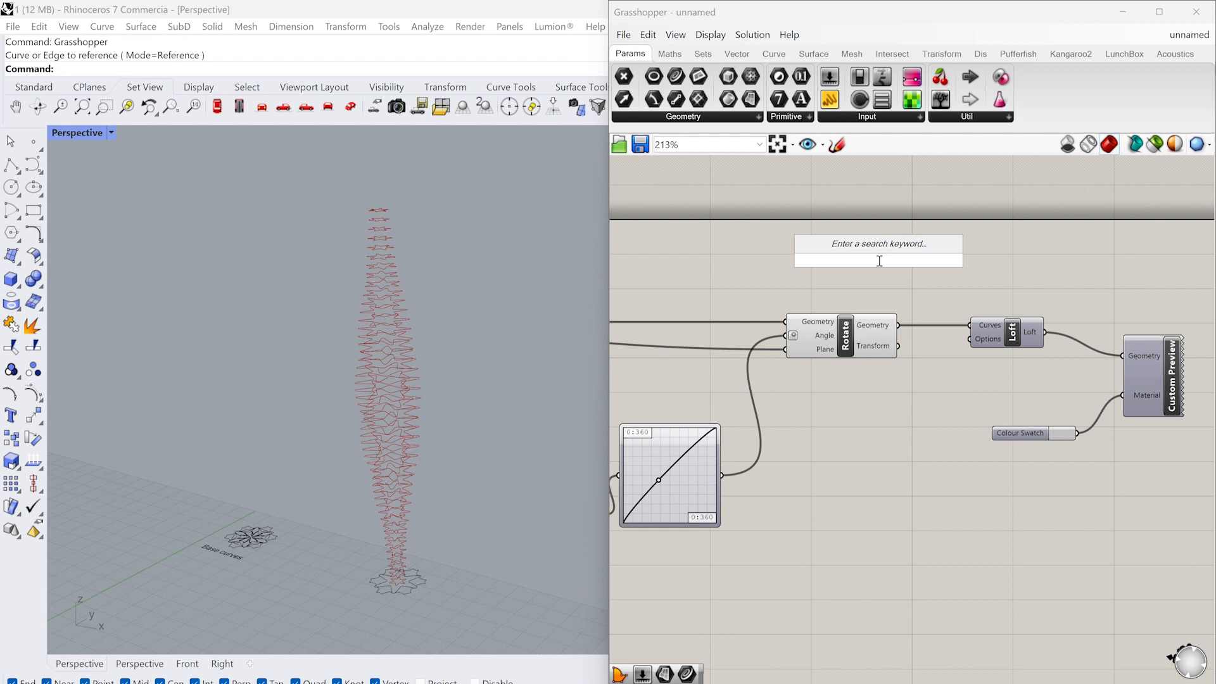
type("BOUND")
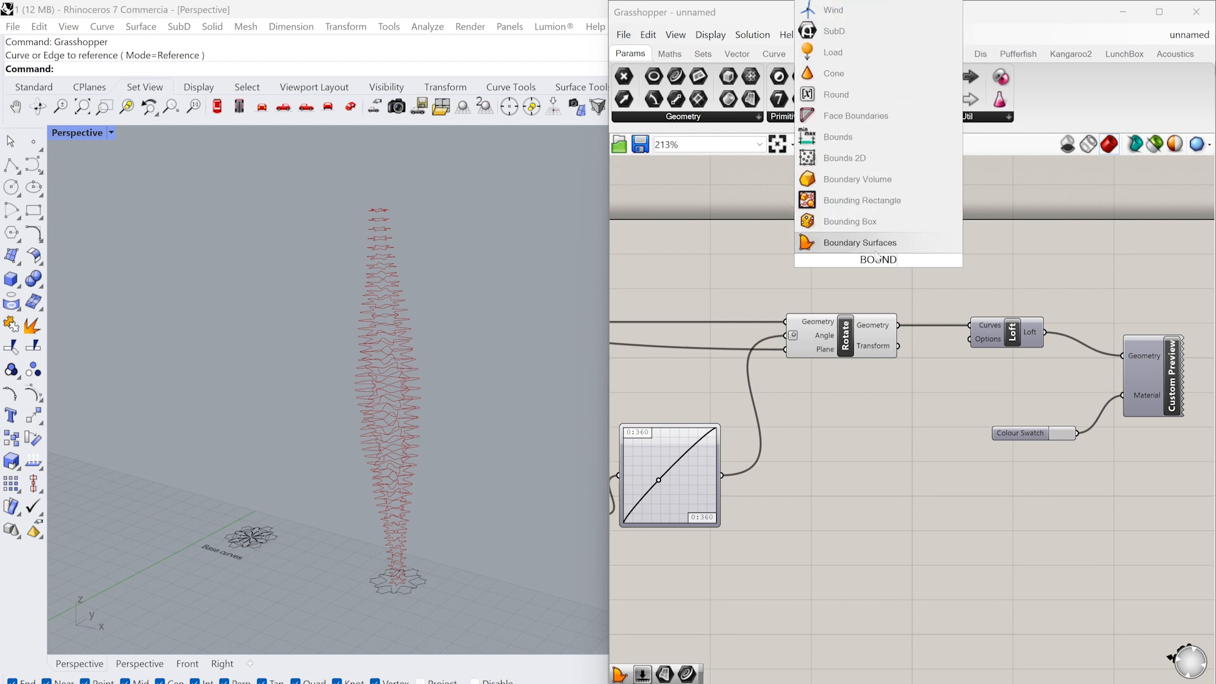
left_click(877, 252)
left_click_drag(893, 262, 1023, 268)
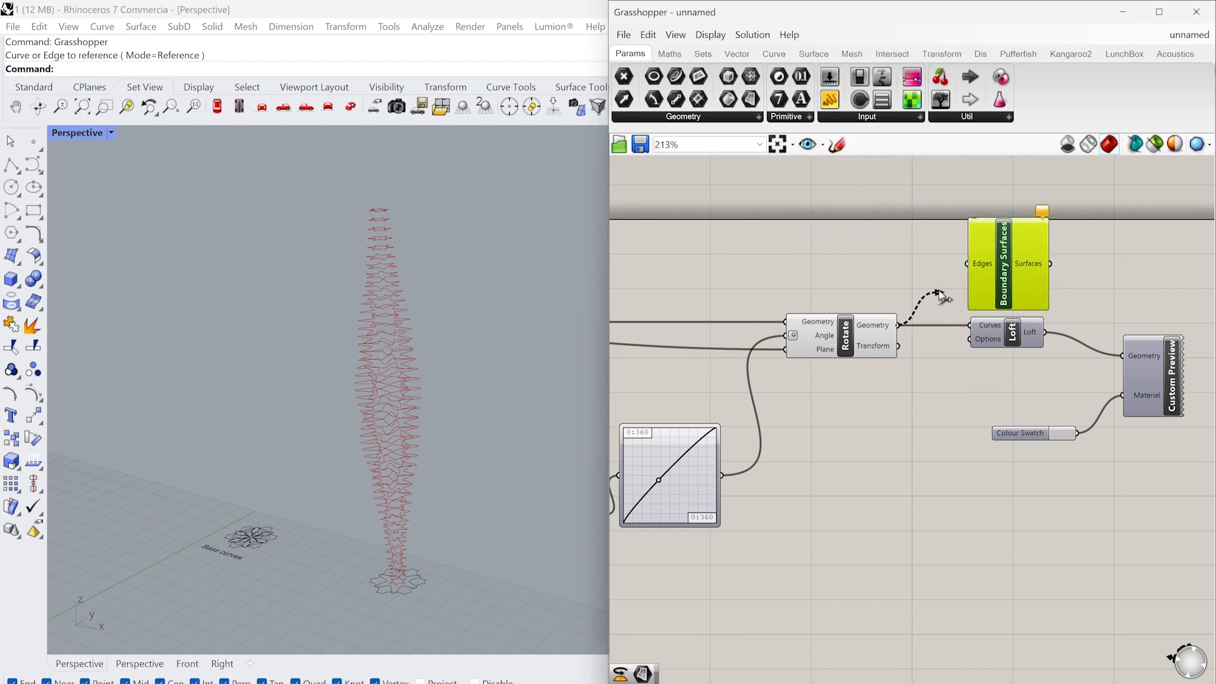
left_click_drag(941, 296, 967, 263)
left_click(899, 247)
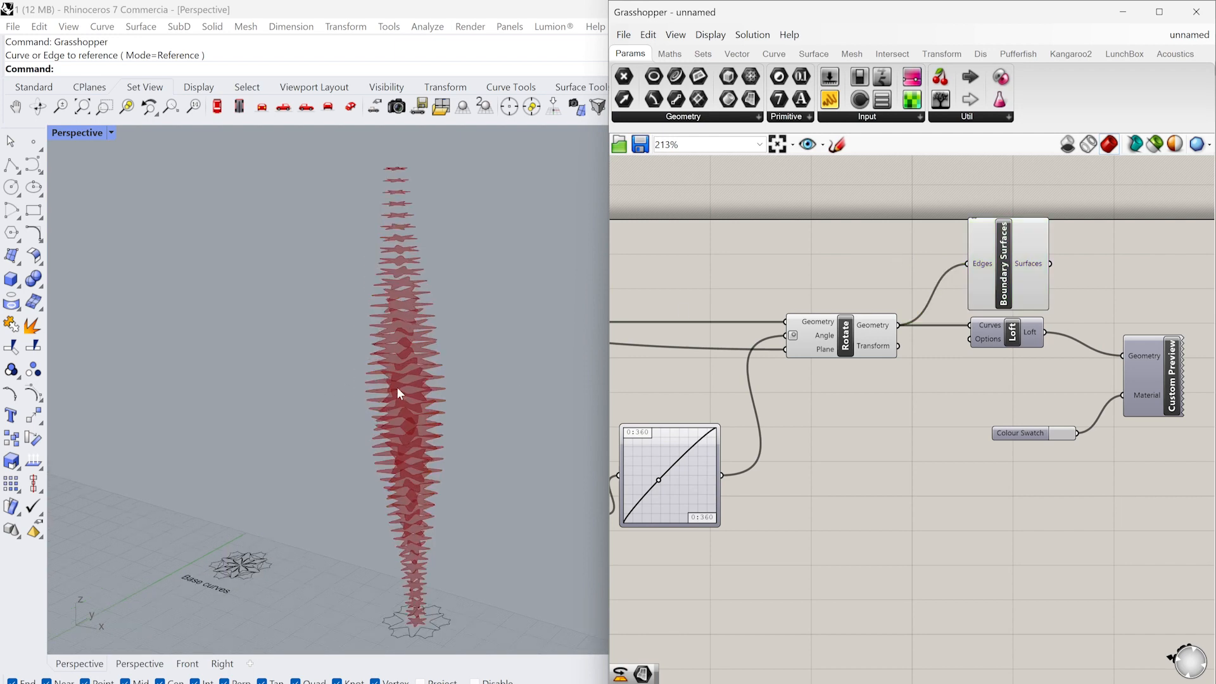
scroll(398, 392, "down", 2)
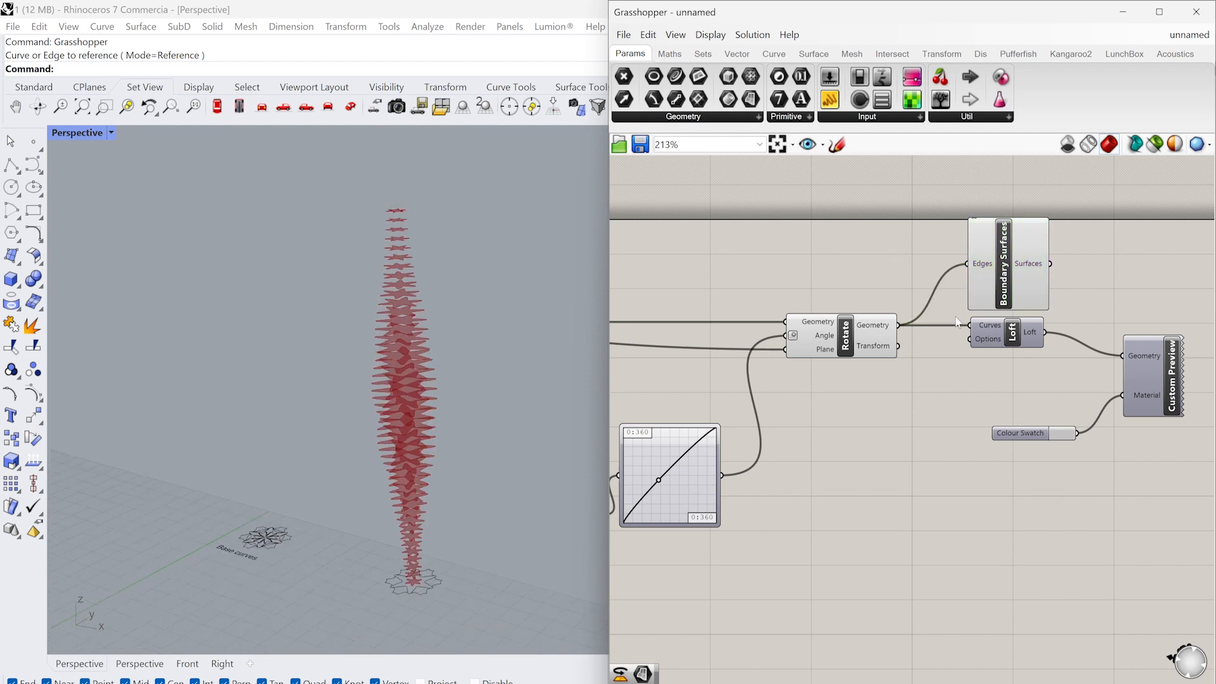
Wire Boundary Surfaces into Custom Preview's Geometry alongside Loft, and turn on Custom Preview's viewport display.
right_click_drag(1084, 308, 1067, 300)
left_click(1118, 356)
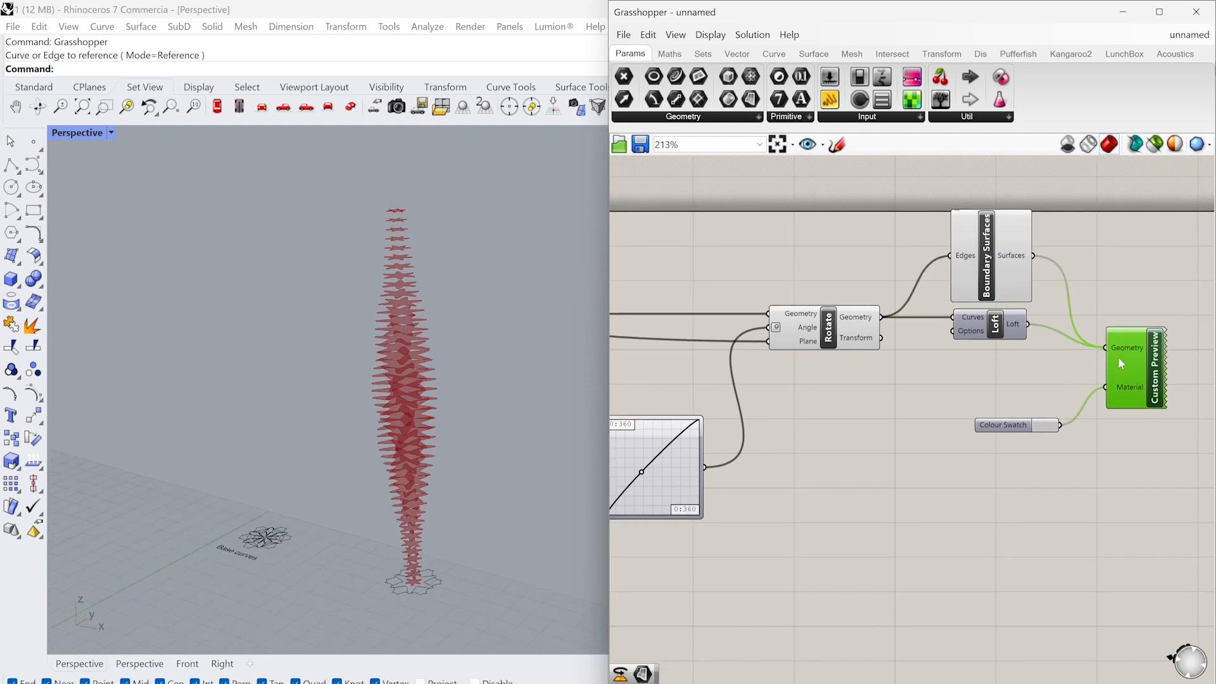
middle_click(1118, 356)
left_click(1145, 327)
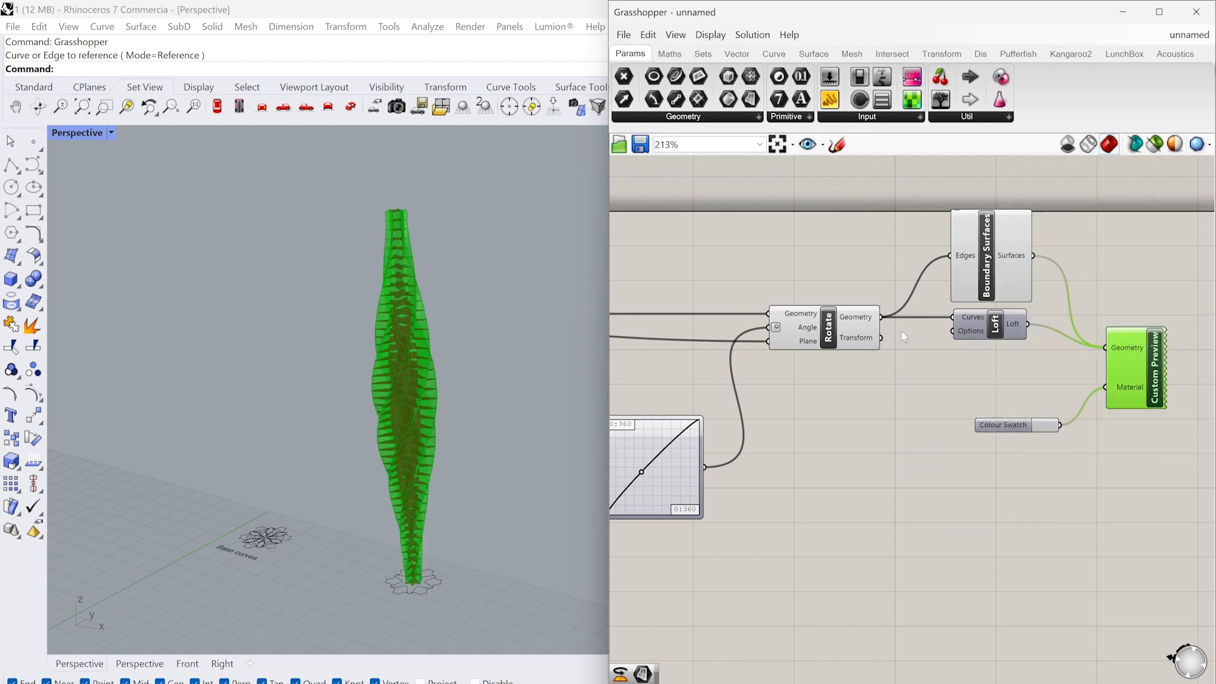
Turn off the viewport preview of the Rotate, Boundary Surfaces and Loft components.
left_click_drag(992, 202, 794, 349)
middle_click(898, 322)
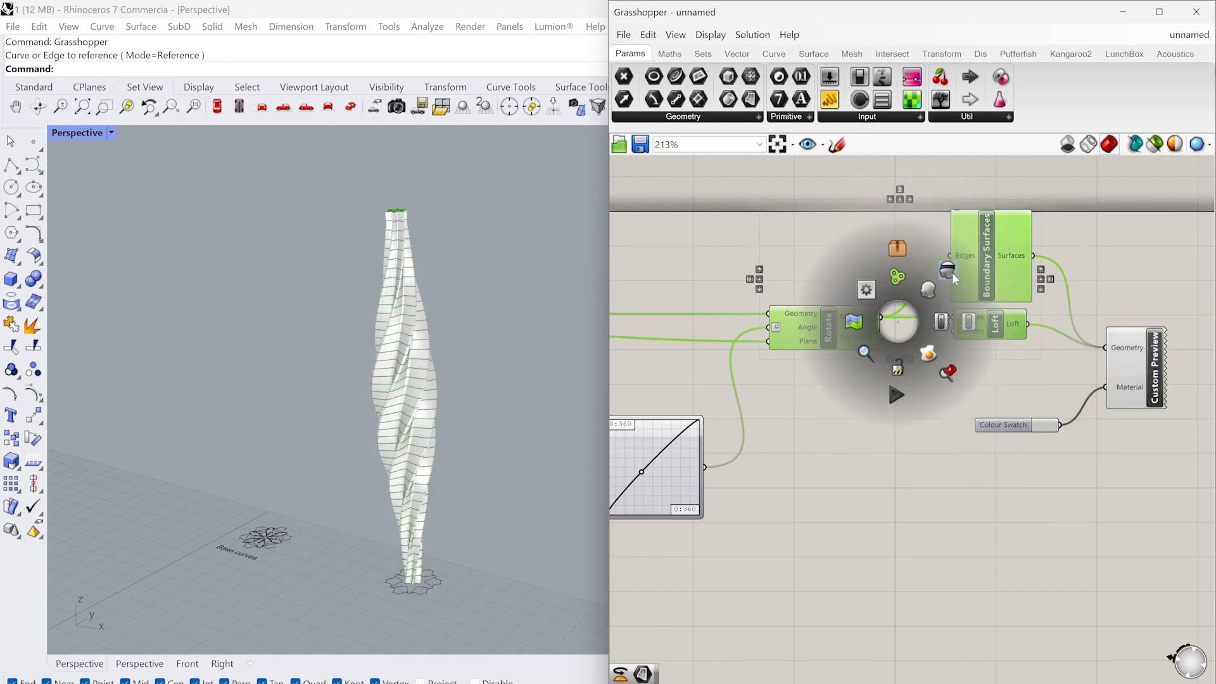
right_click_drag(457, 397, 451, 375)
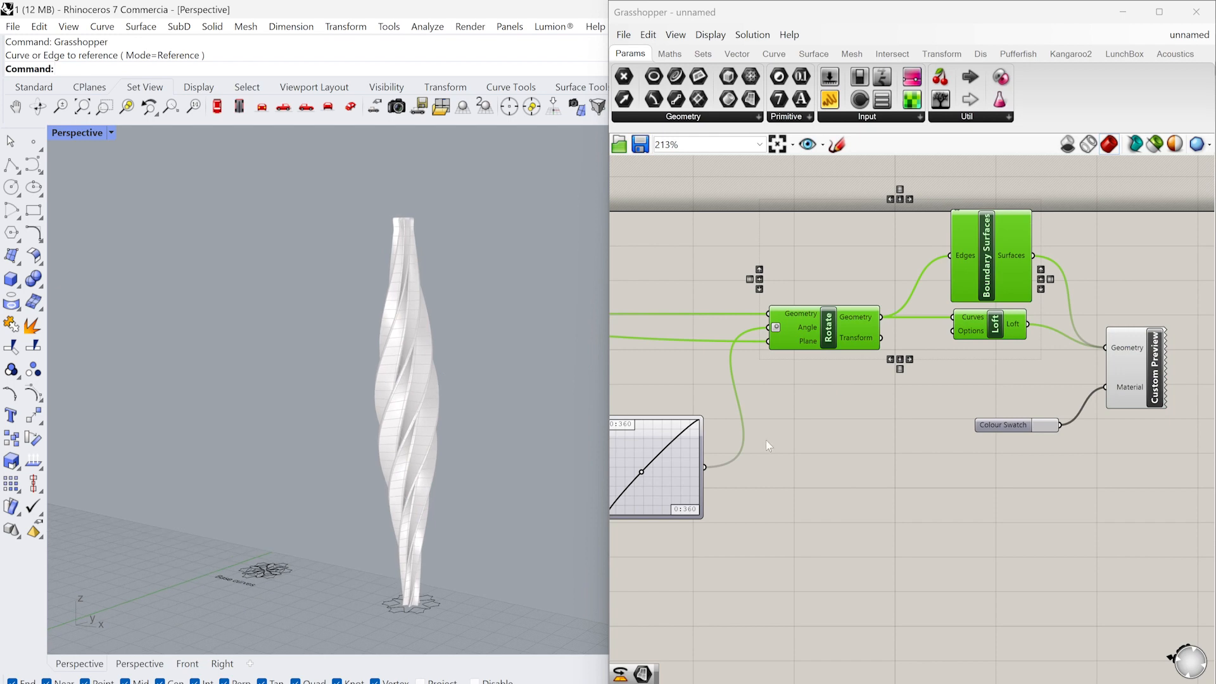
Reshape the rotation Graph Mapper by pulling its curve handle up into a stronger bow.
right_click_drag(765, 439, 929, 388)
scroll(817, 454, "up", 3)
left_click_drag(807, 397, 794, 371)
Shift the peak of the scale Graph Mapper's sine curve slightly earlier and higher.
right_click_drag(770, 433, 1088, 428)
scroll(1088, 428, "down", 3)
right_click_drag(637, 437, 823, 422)
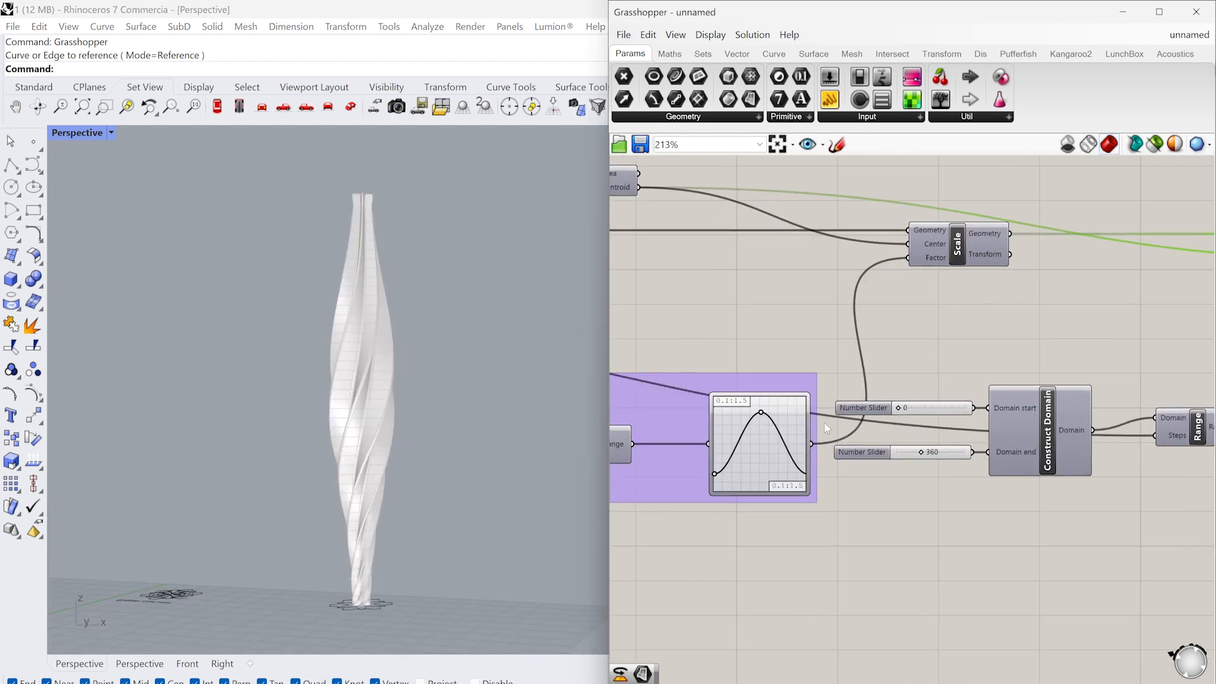
scroll(768, 420, "up", 5)
left_click_drag(759, 405, 751, 399)
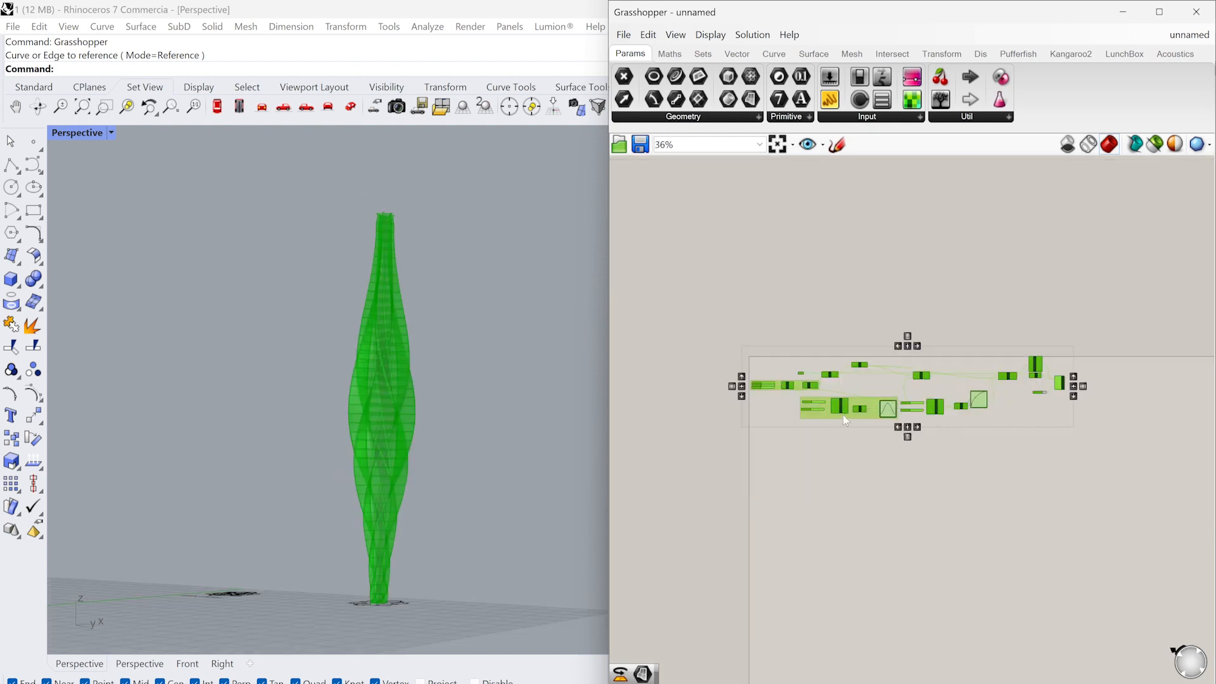
Duplicate the entire tower definition and place the copy below the original.
left_click_drag(842, 415, 846, 511, "alt")
scroll(1036, 467, "up", 5)
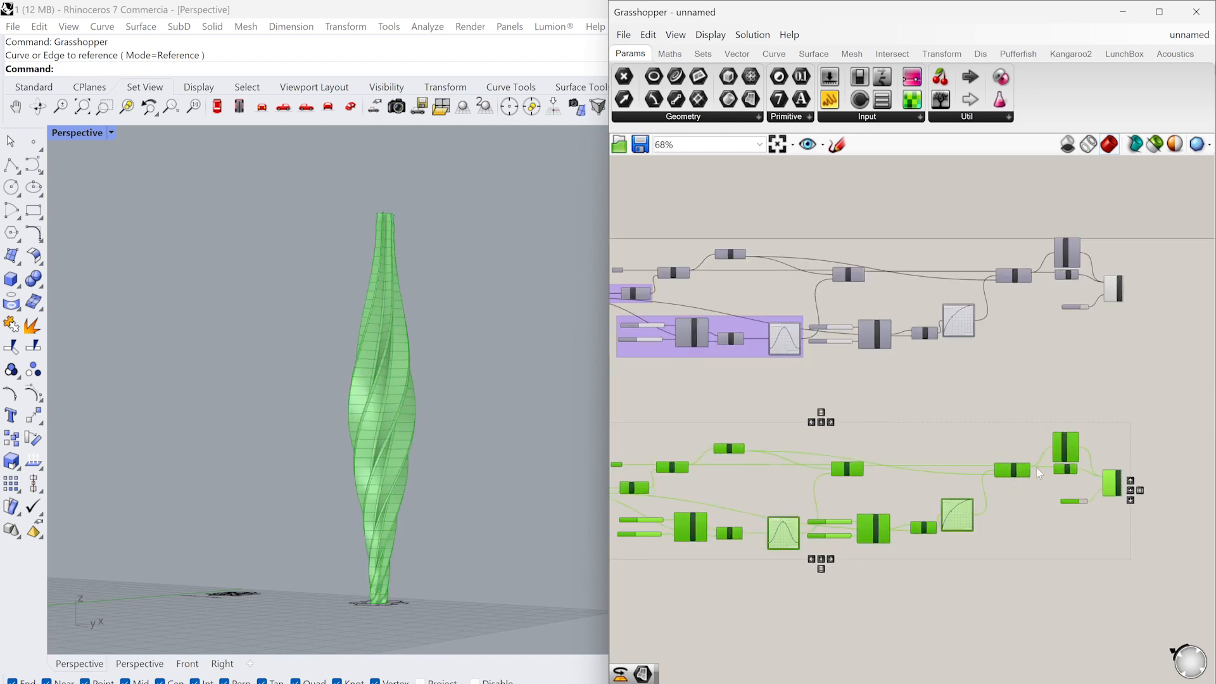
left_click(1100, 446)
Delete the Boundary Surfaces component from the copied definition.
scroll(1085, 437, "up", 5)
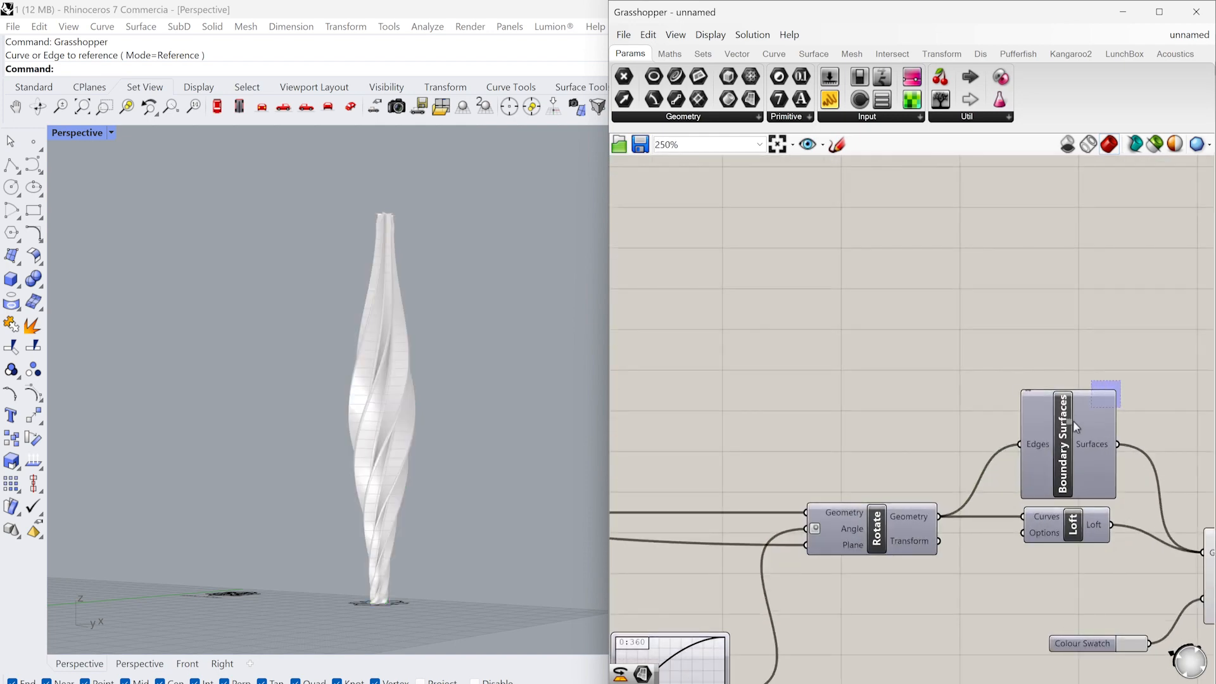
left_click(1072, 420)
key("Delete")
scroll(1072, 420, "down", 8)
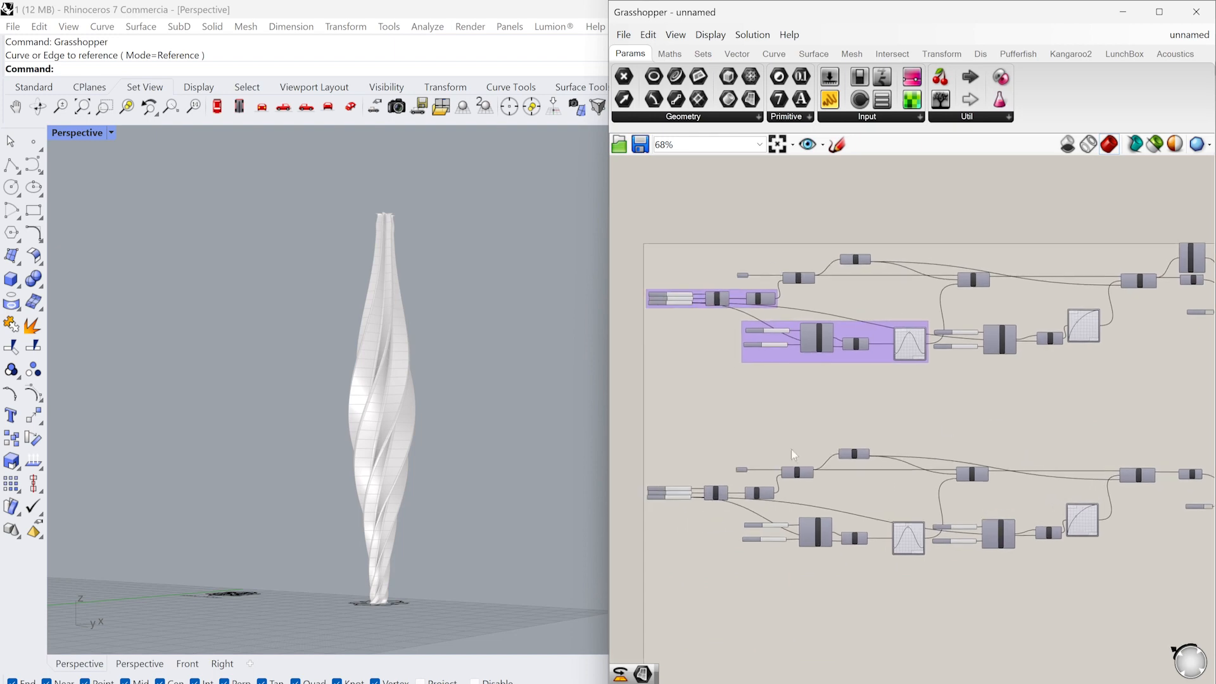
Reference the other star-shaped base curve under the tower in the copied definition's Curve parameter.
scroll(736, 475, "up", 10)
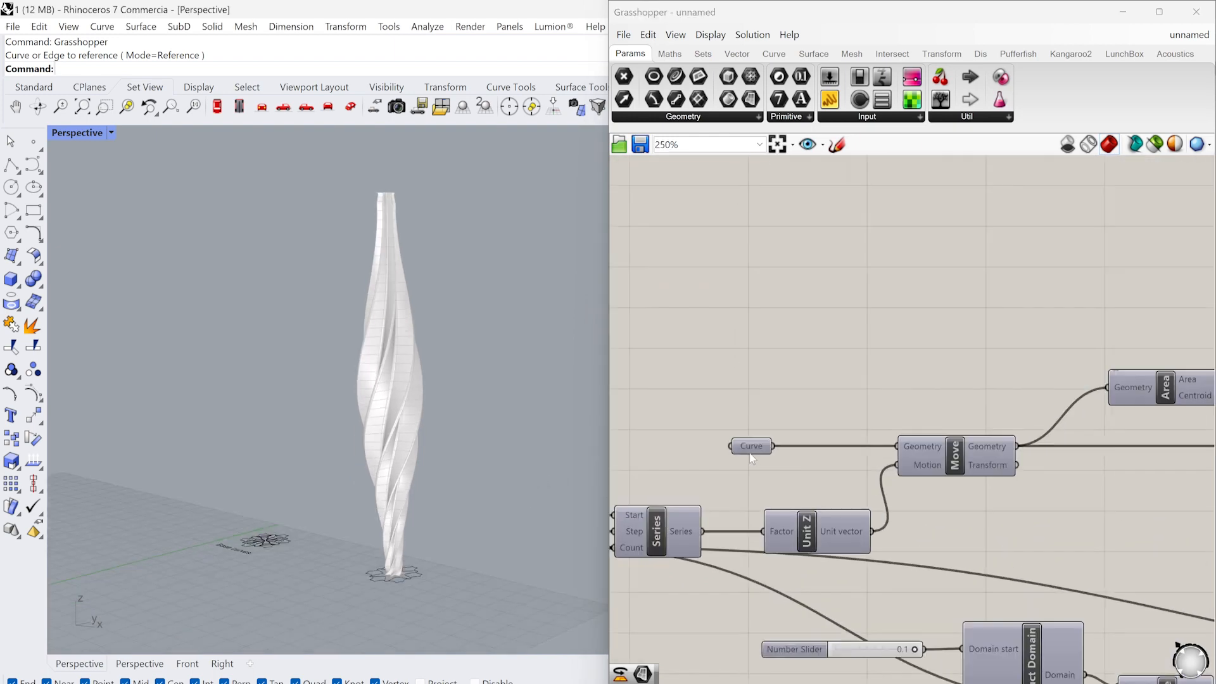
left_click(752, 451)
right_click(751, 453)
left_click(785, 596)
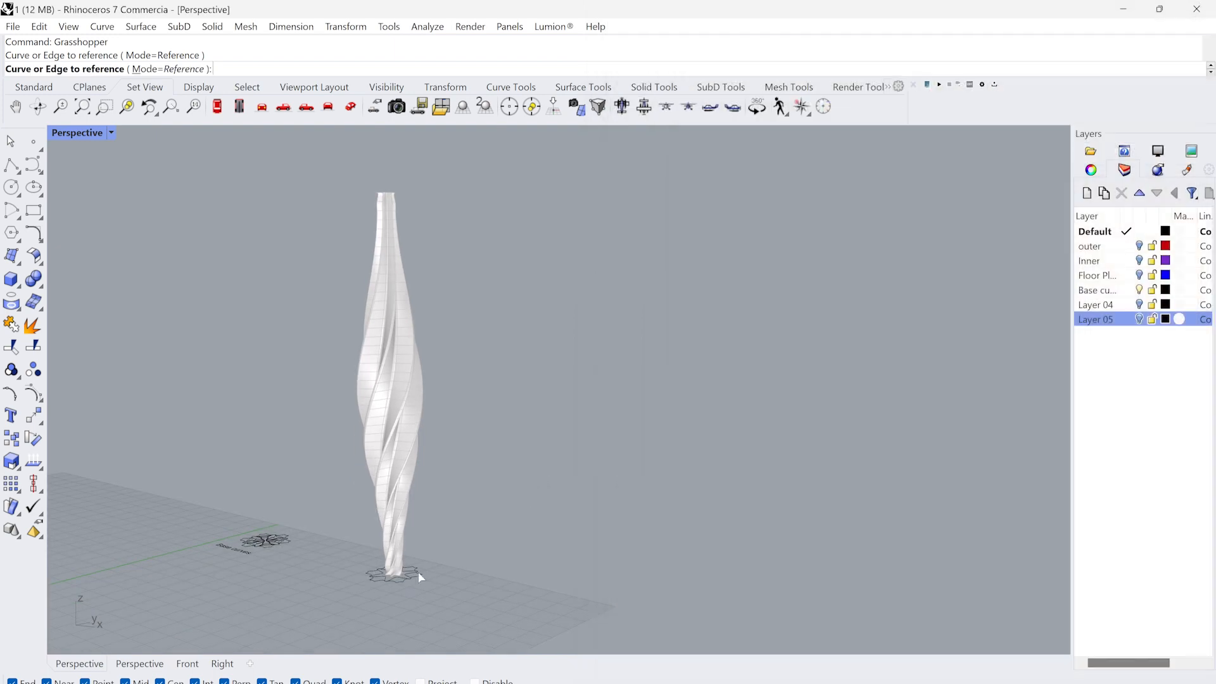
left_click(418, 571)
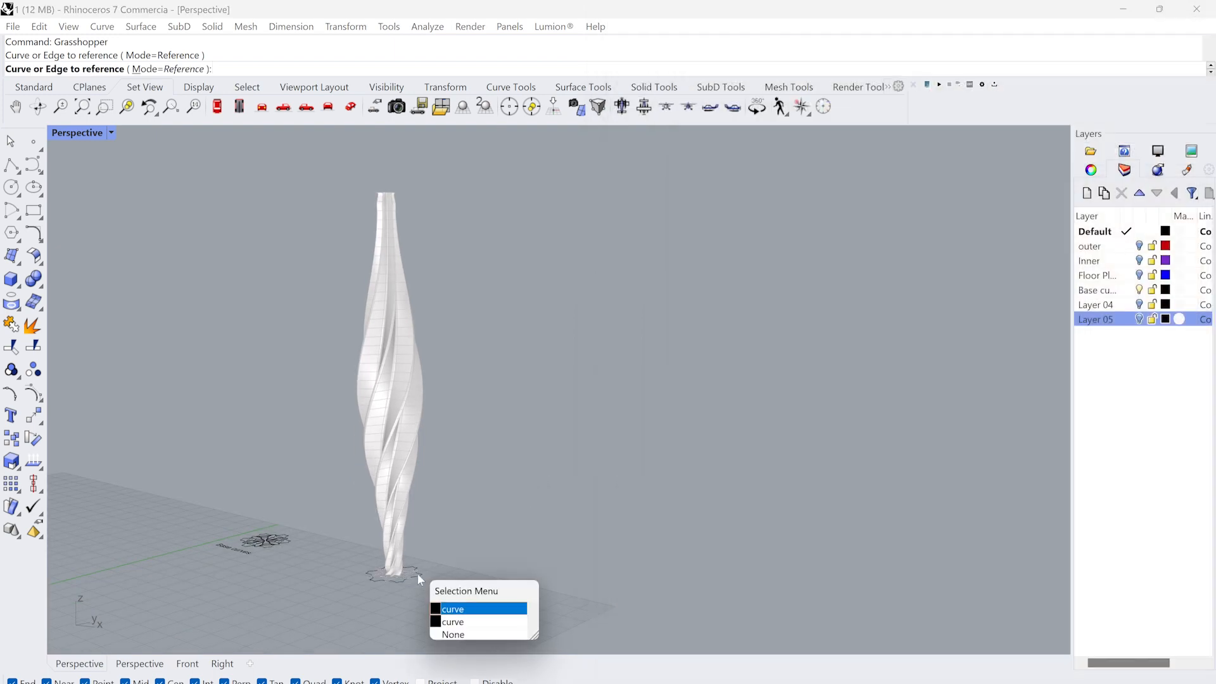
left_click(456, 621)
Highlight the copied definition's Custom Preview to examine its tower in the viewport.
scroll(815, 411, "down", 5)
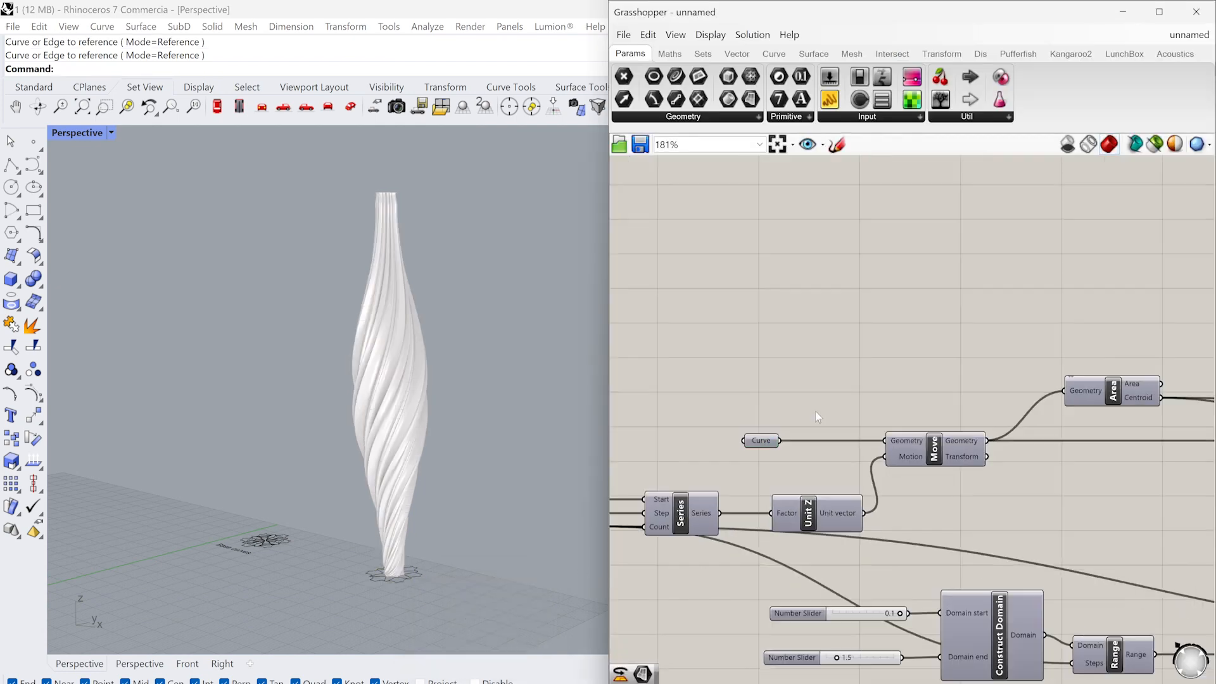
right_click_drag(980, 482, 868, 469)
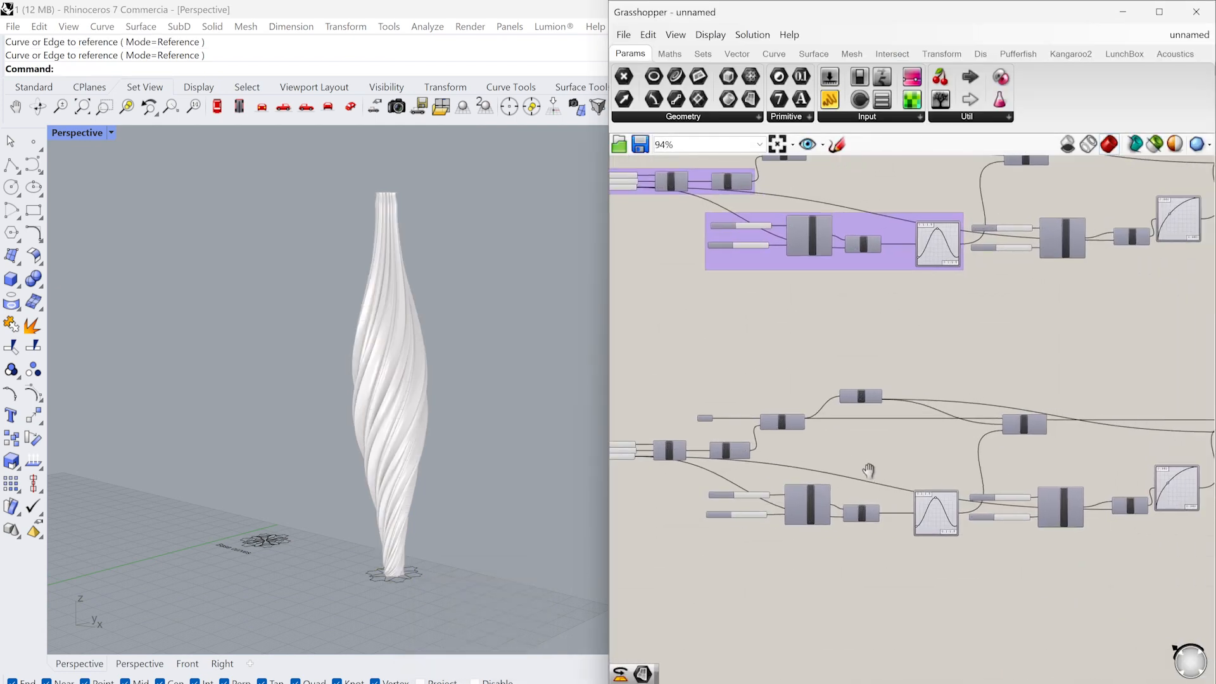
scroll(973, 480, "up", 4)
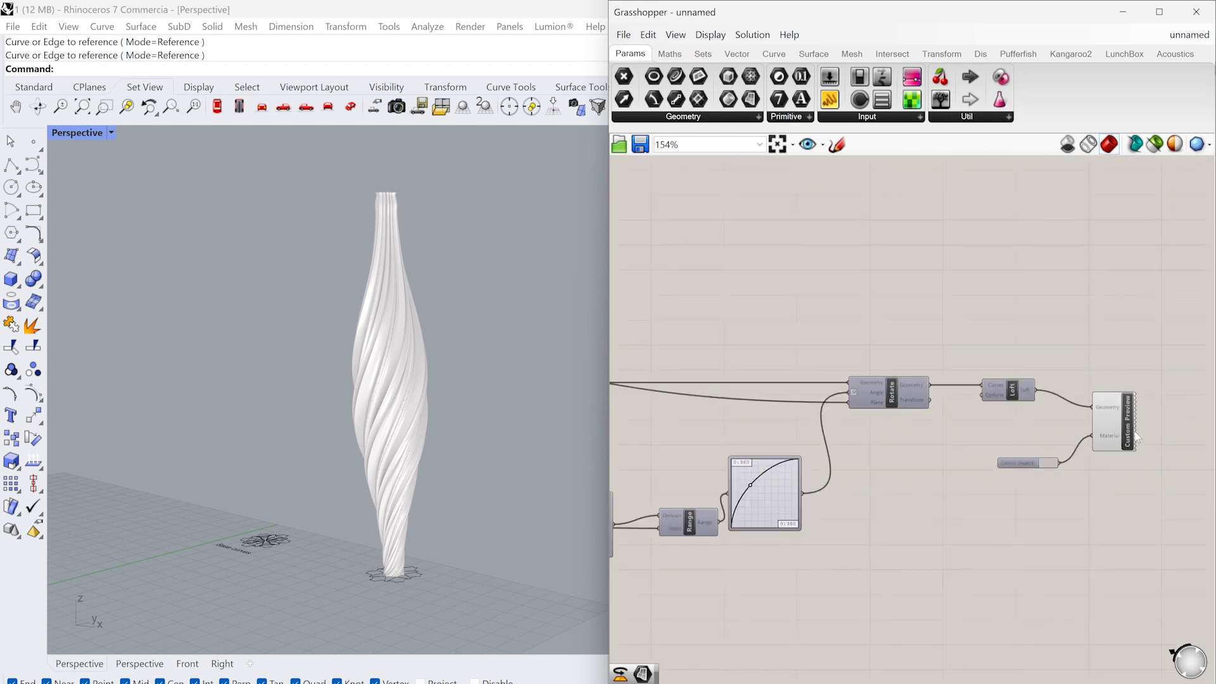
left_click(1126, 434)
scroll(979, 476, "down", 4)
right_click_drag(794, 497, 1013, 481)
scroll(1013, 481, "up", 4)
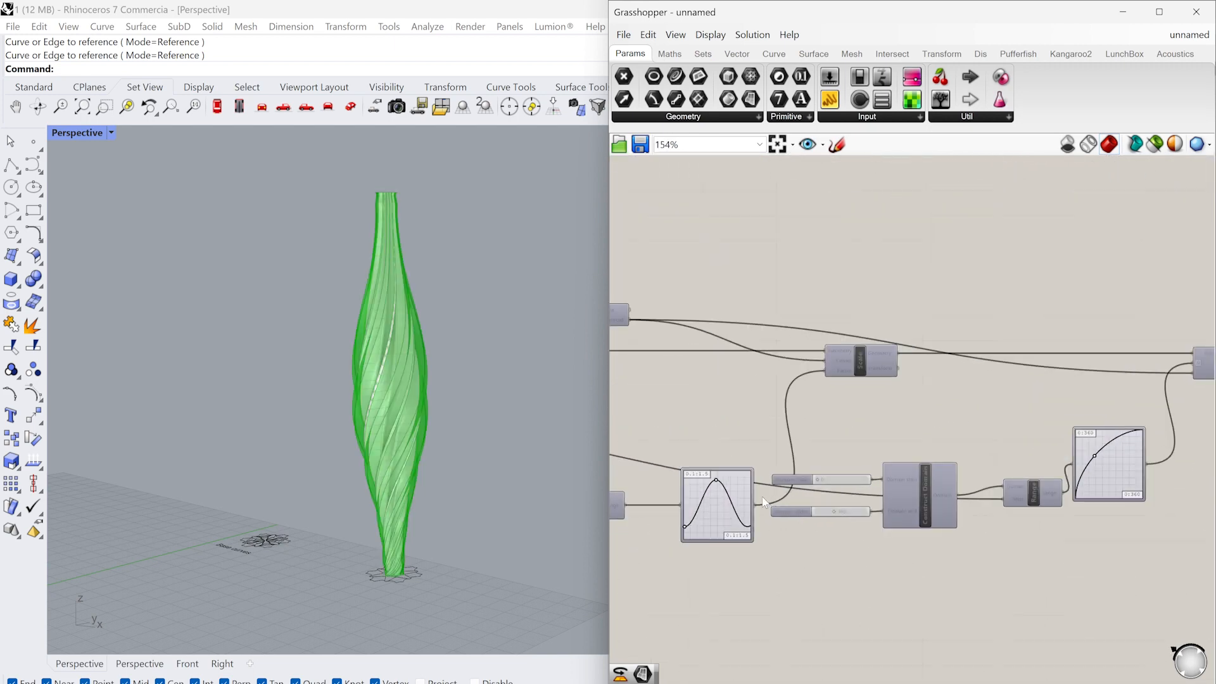
Set the maximum of the copied scale domain's start slider to 0.2.
right_click_drag(747, 514, 978, 469)
scroll(742, 468, "up", 5)
right_click_drag(742, 467, 923, 450)
double_click(748, 391)
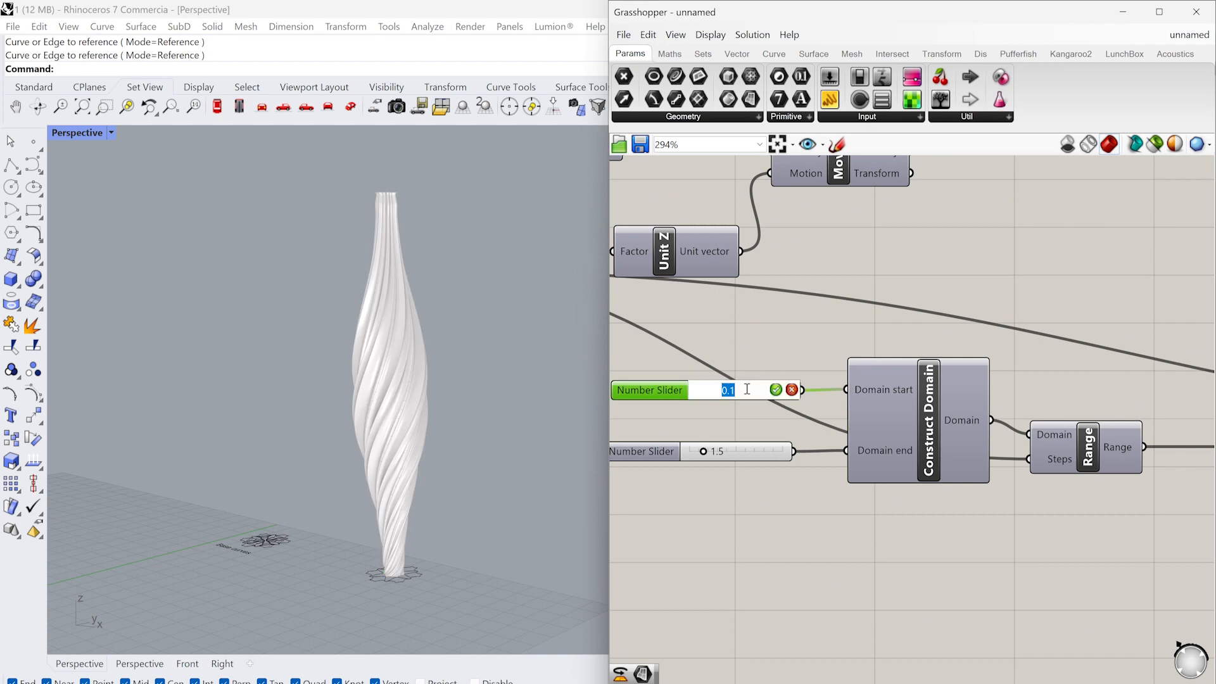
key("Escape")
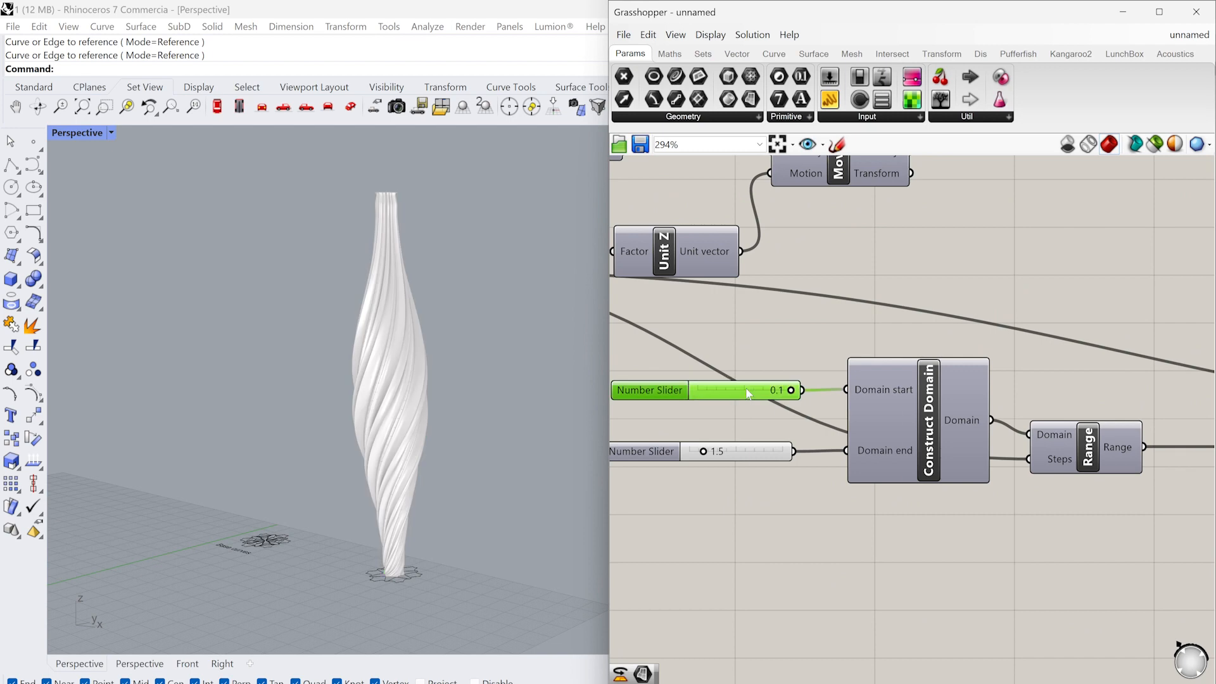
double_click(747, 390)
double_click(663, 397)
double_click(740, 436)
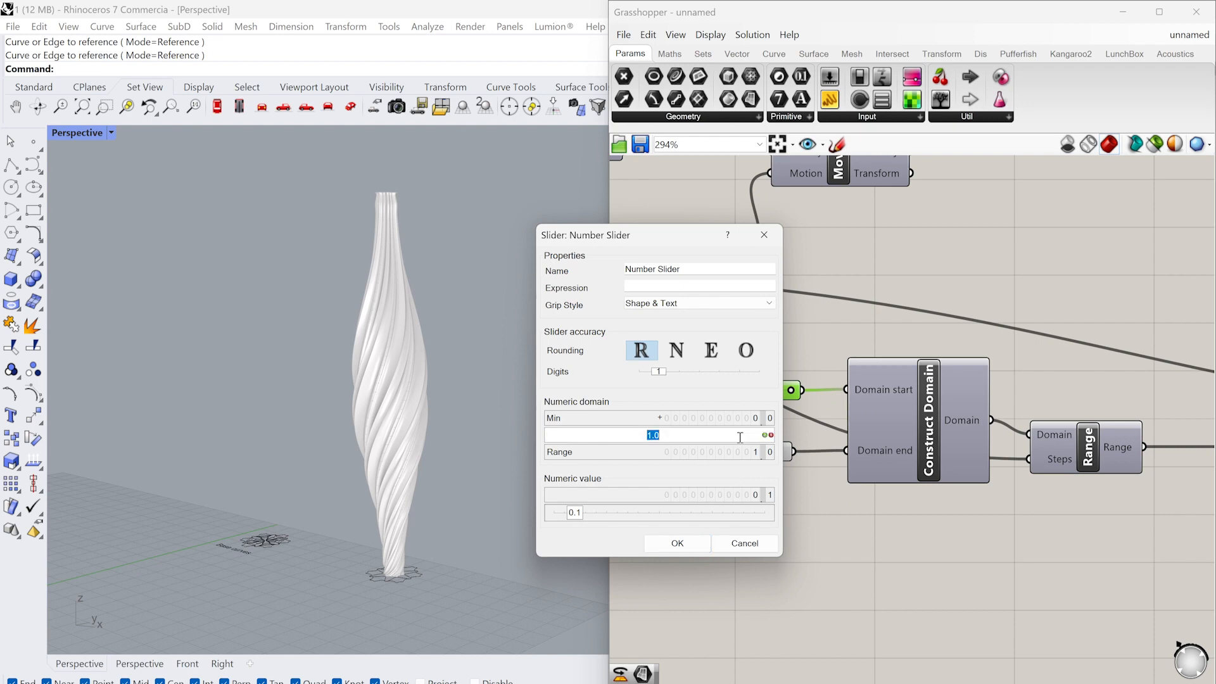
type("0.2")
key("Return")
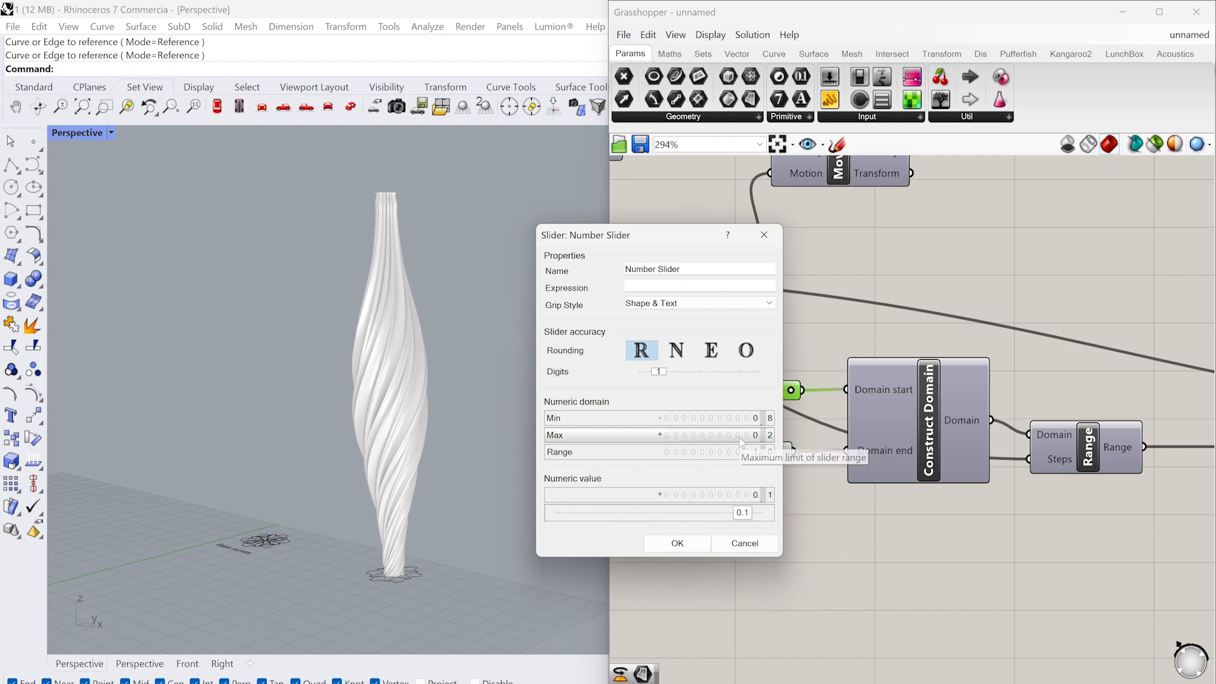
left_click(690, 550)
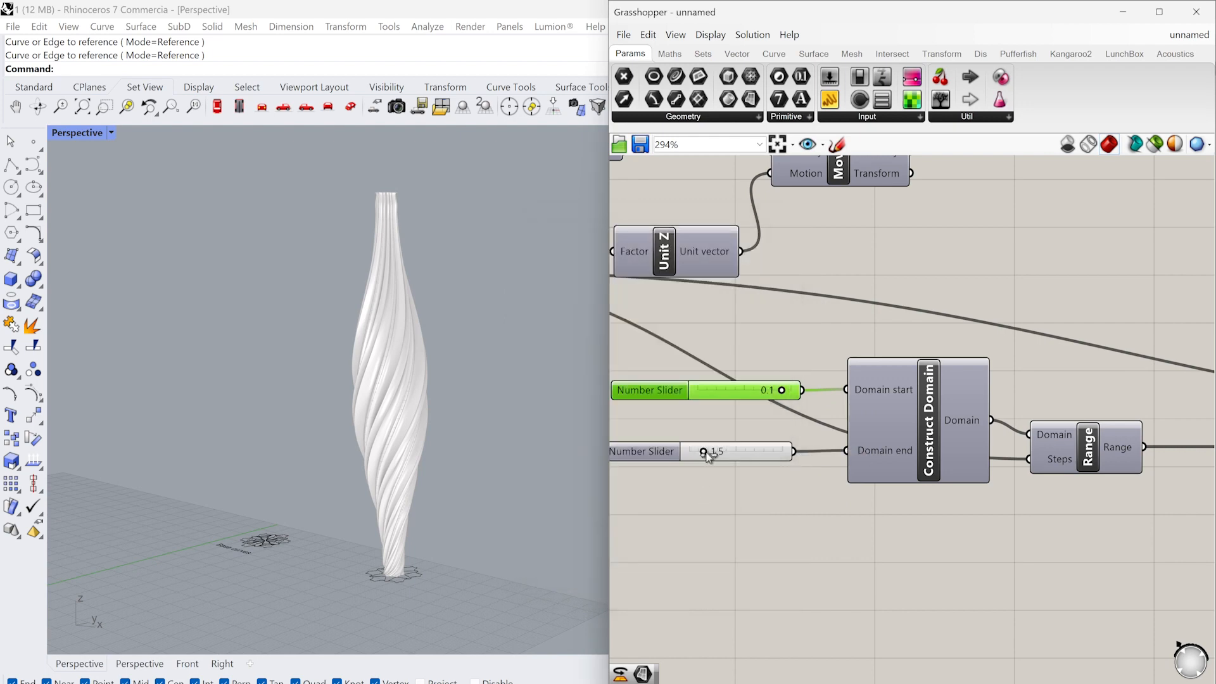
Set the copied scale domain's end slider to 2.0.
left_click(713, 455)
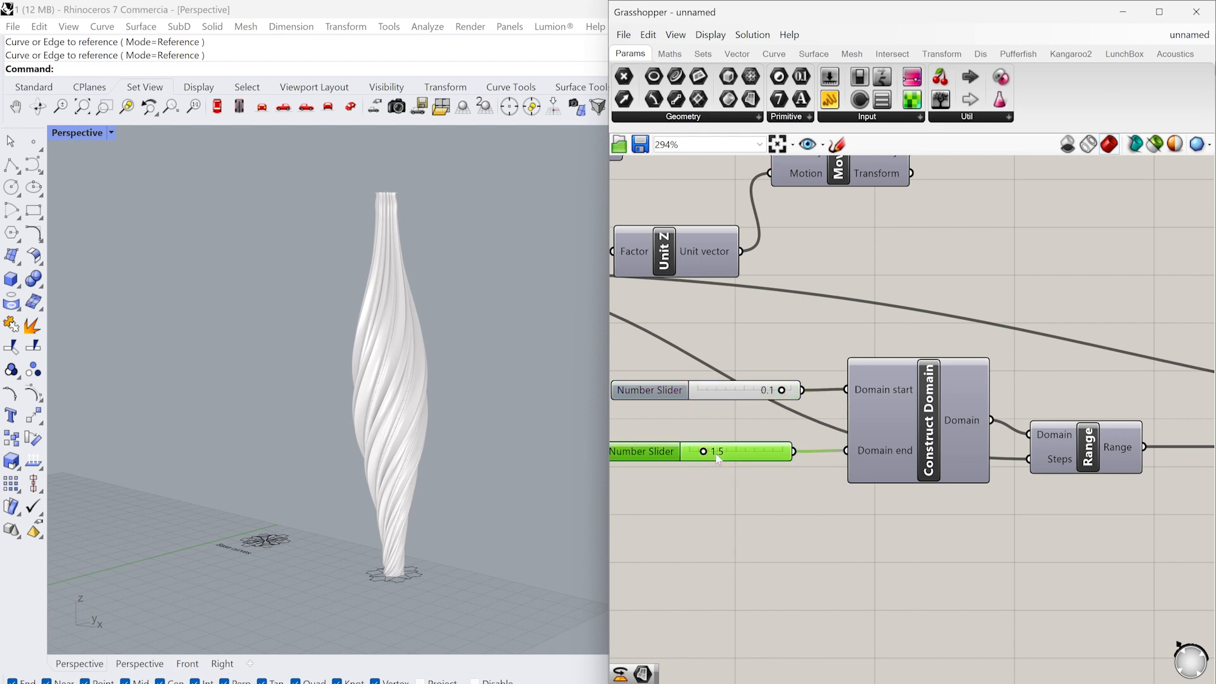
double_click(716, 454)
left_click(764, 451)
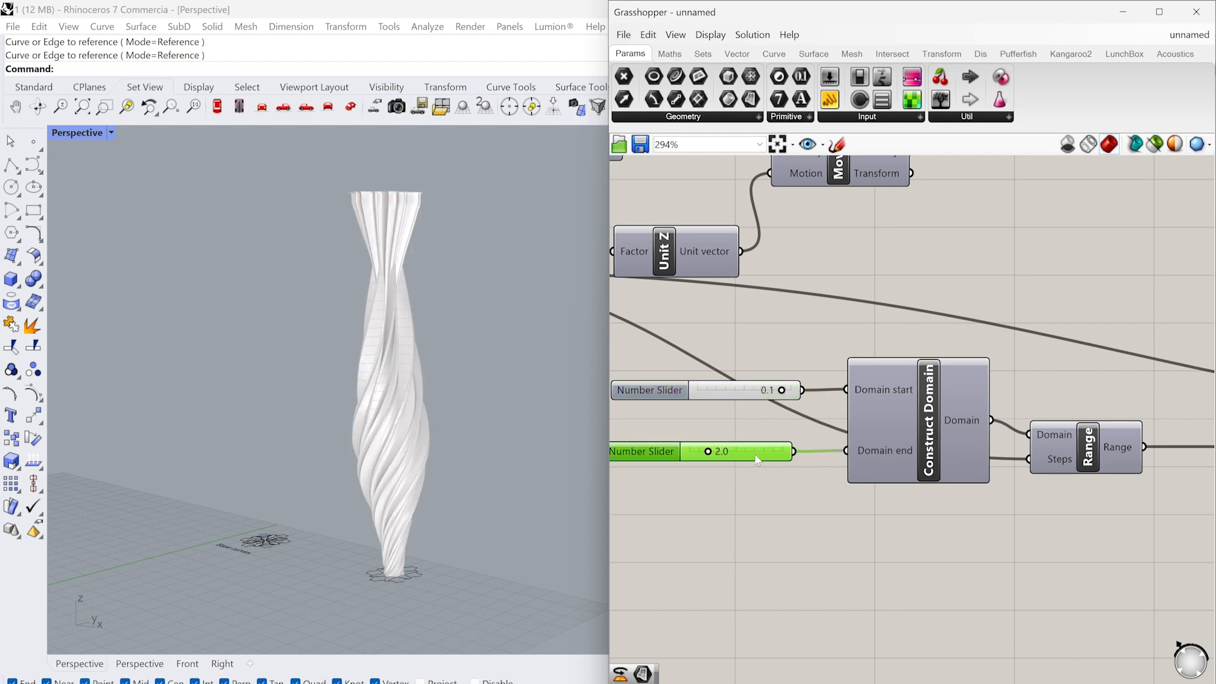
Set the X range of the copied definition's scale Graph Mapper to 0.2 through 2 in the Graph Editor.
right_click_drag(796, 459, 577, 475)
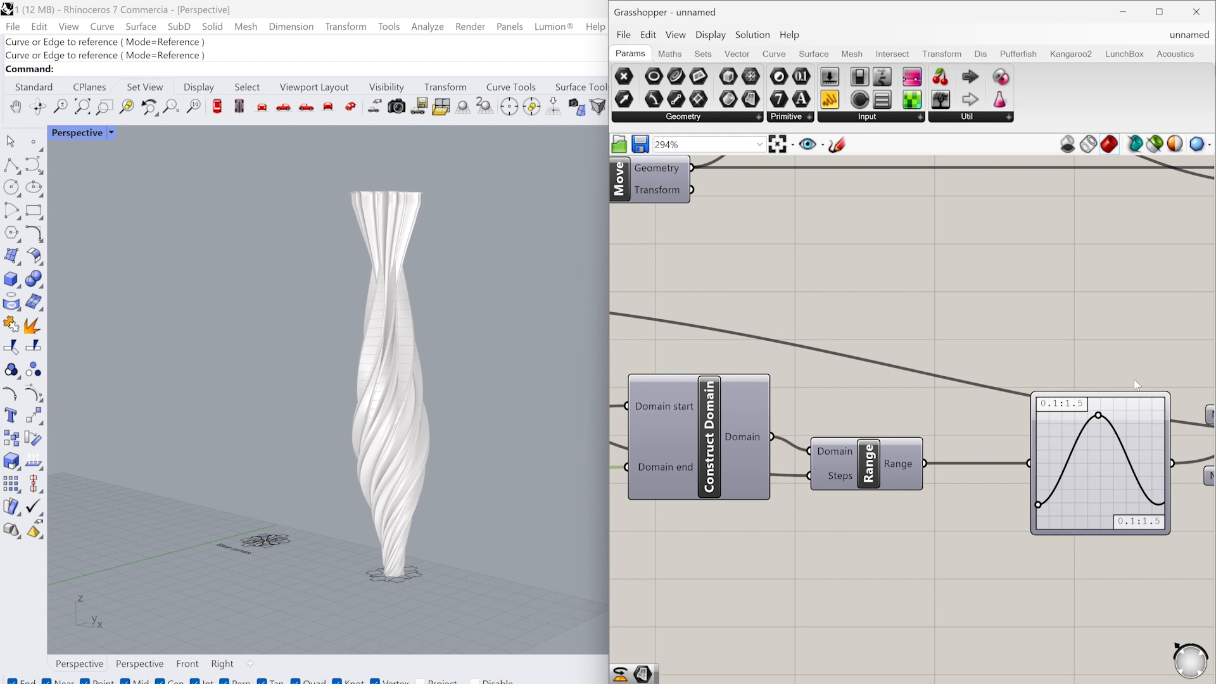
double_click(1097, 414)
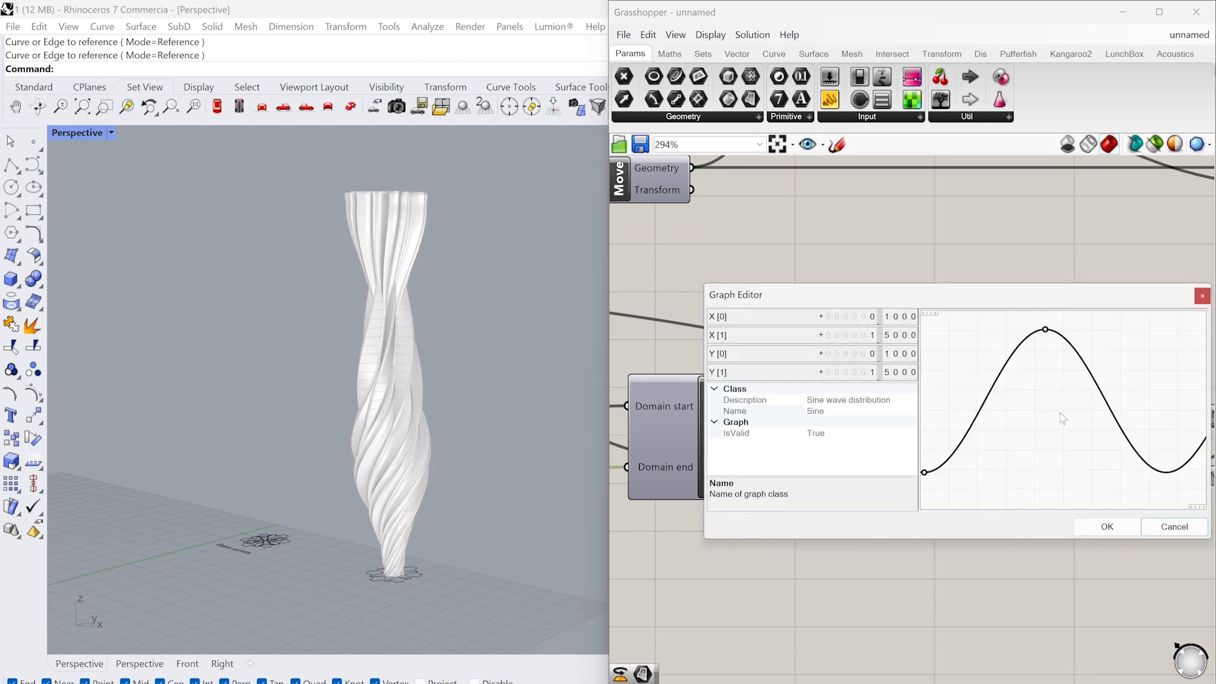
double_click(818, 316)
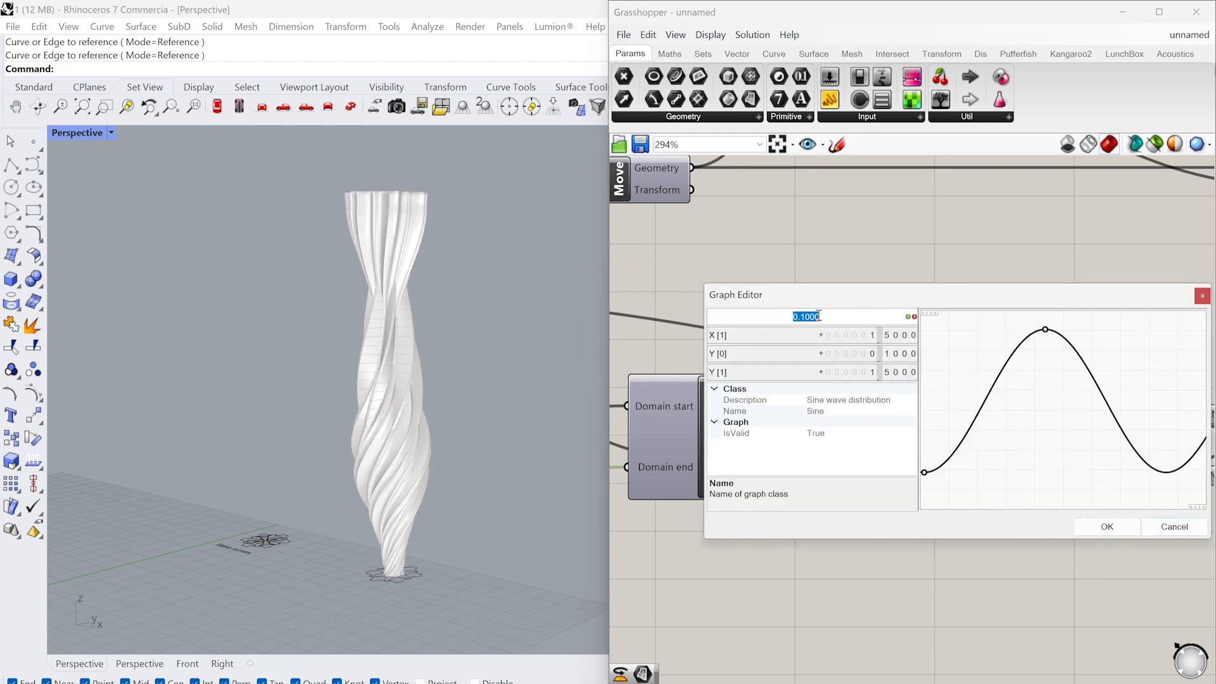
type("0.2")
key("Return")
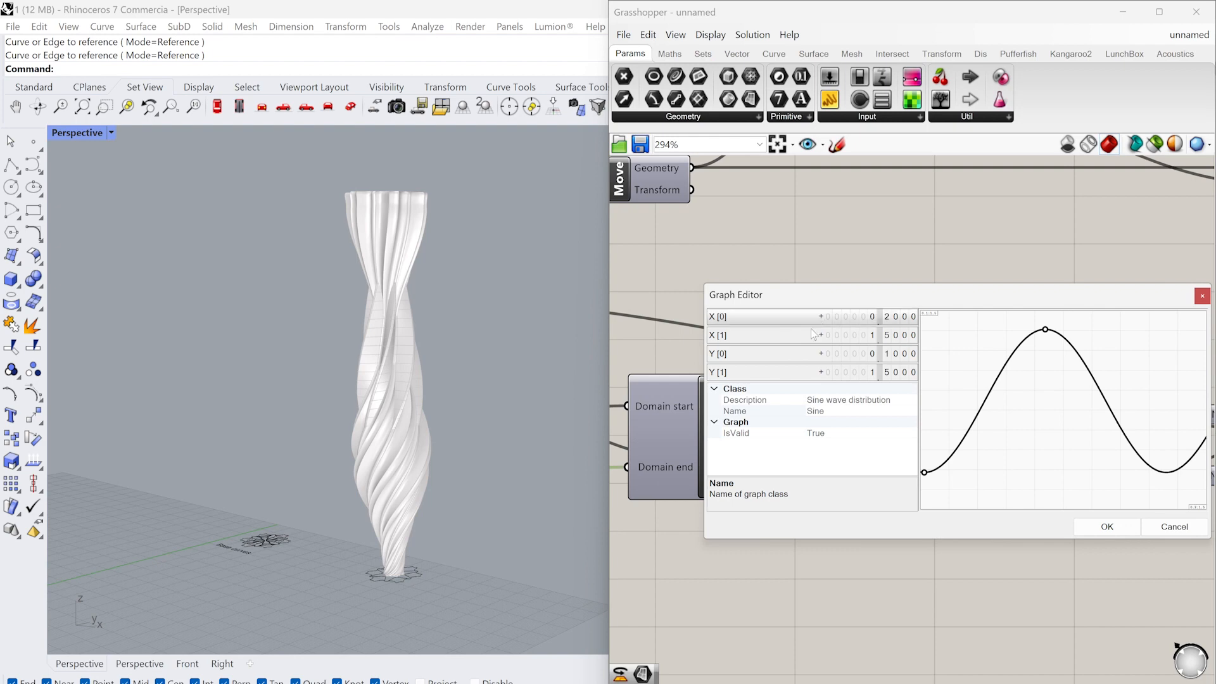
double_click(801, 339)
type("2")
key("Return")
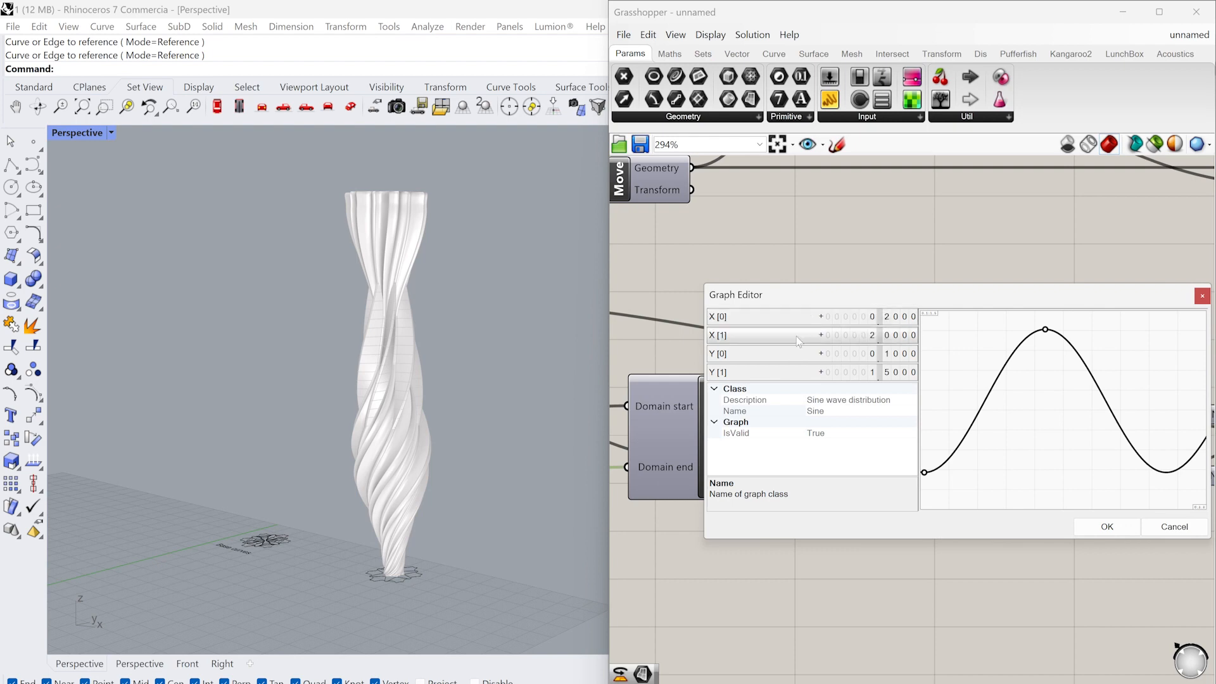
Set the Graph Mapper's Y range to 0.2 through 2 and apply the graph settings.
double_click(786, 362)
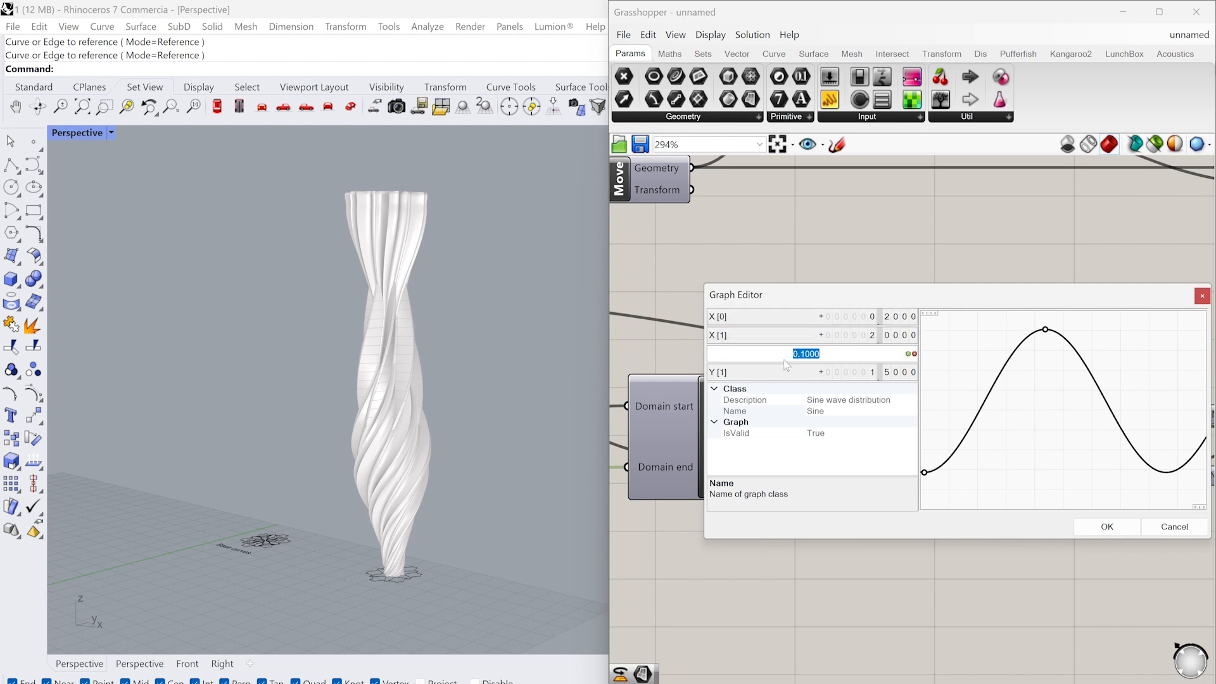
key("Return")
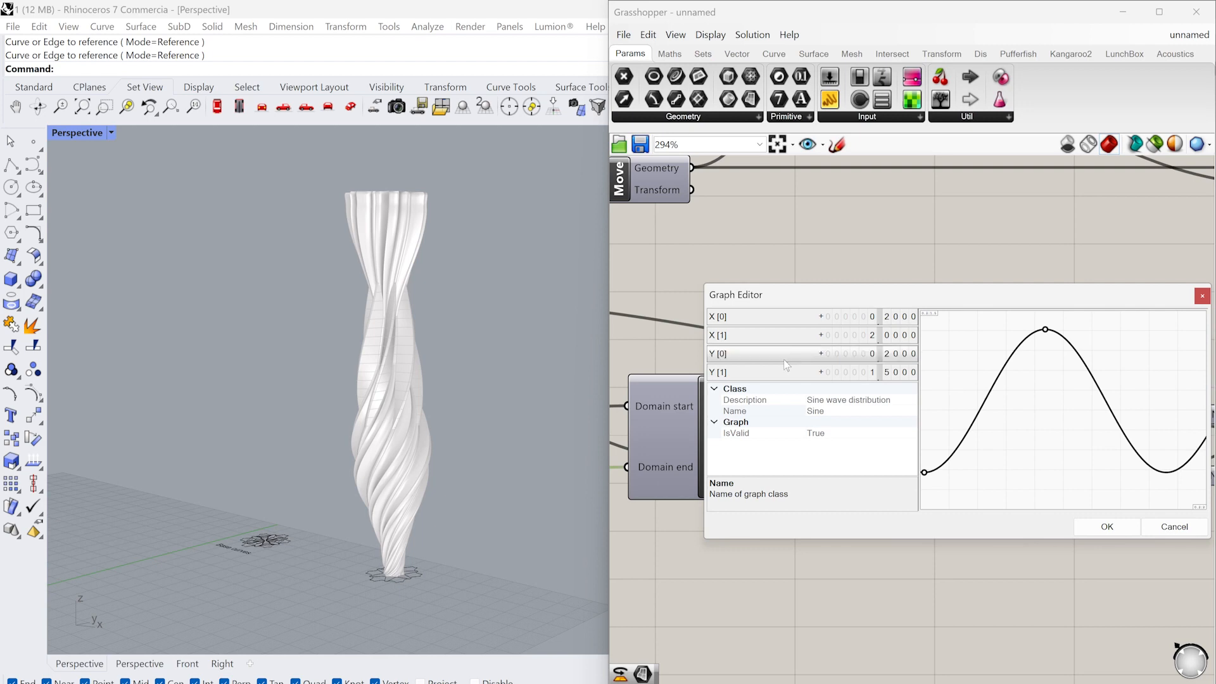
double_click(780, 372)
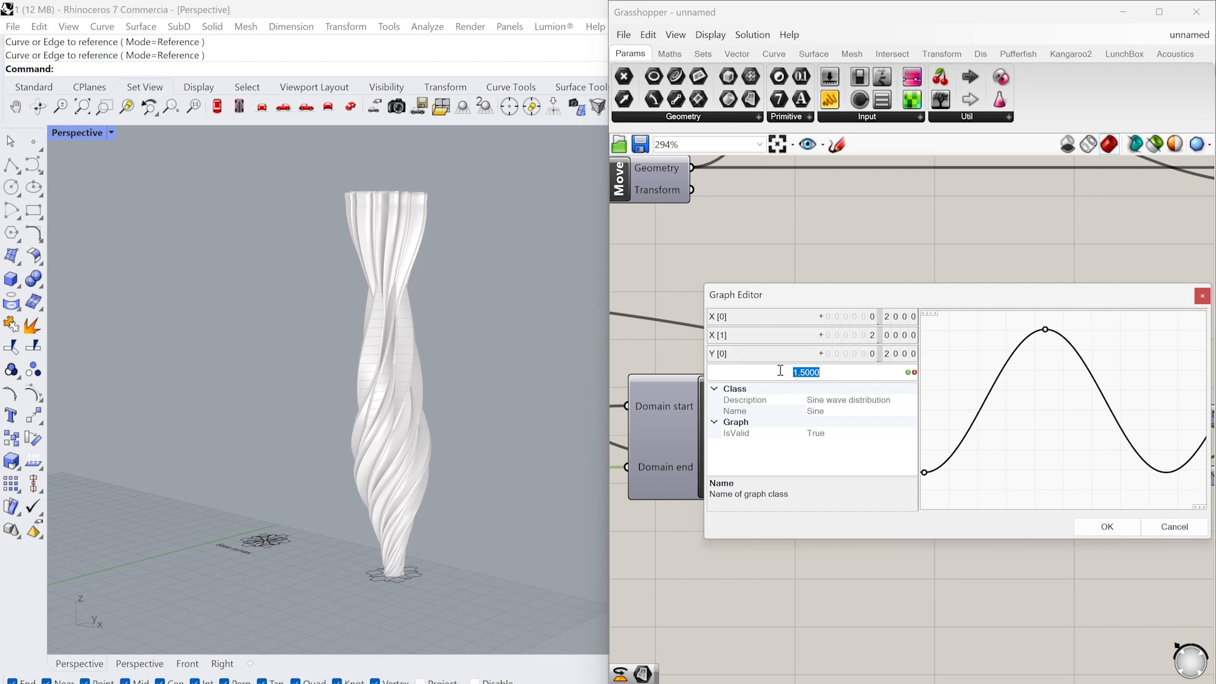
type("2")
key("Return")
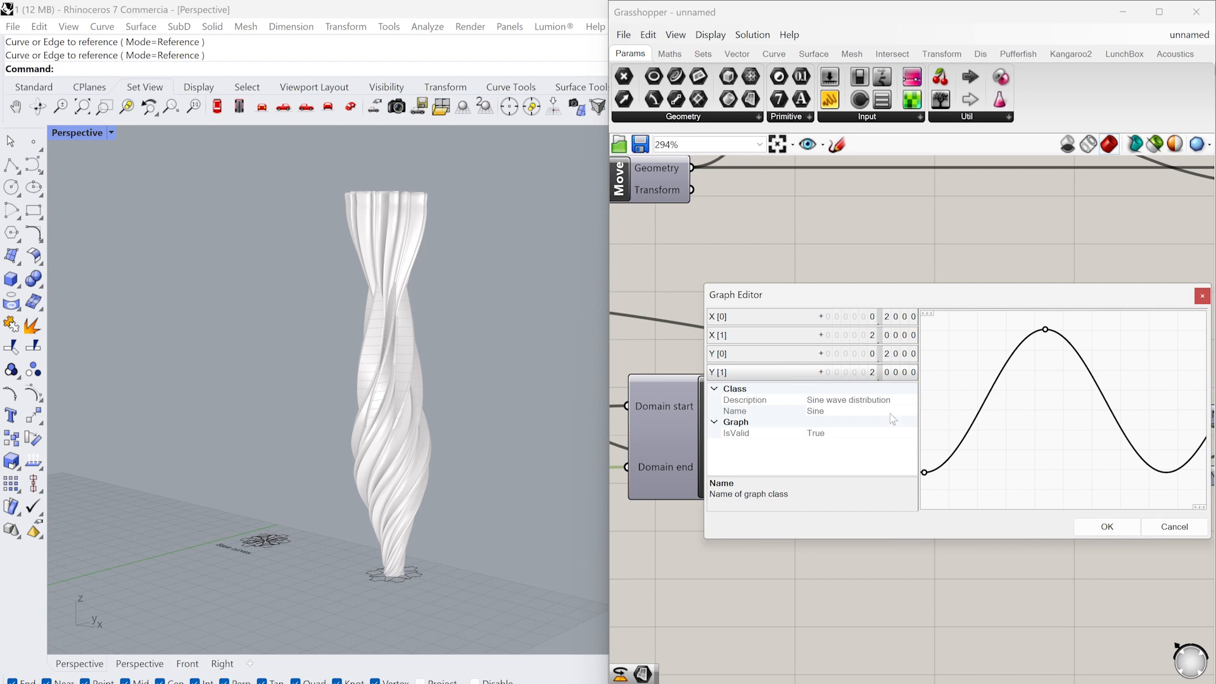
left_click(1085, 527)
Reshape the copied scale's sine graph by lowering its peak handle slightly and keeping the start handle near the graph's low edge.
right_click_drag(959, 529, 948, 524)
right_click_drag(479, 496, 426, 466)
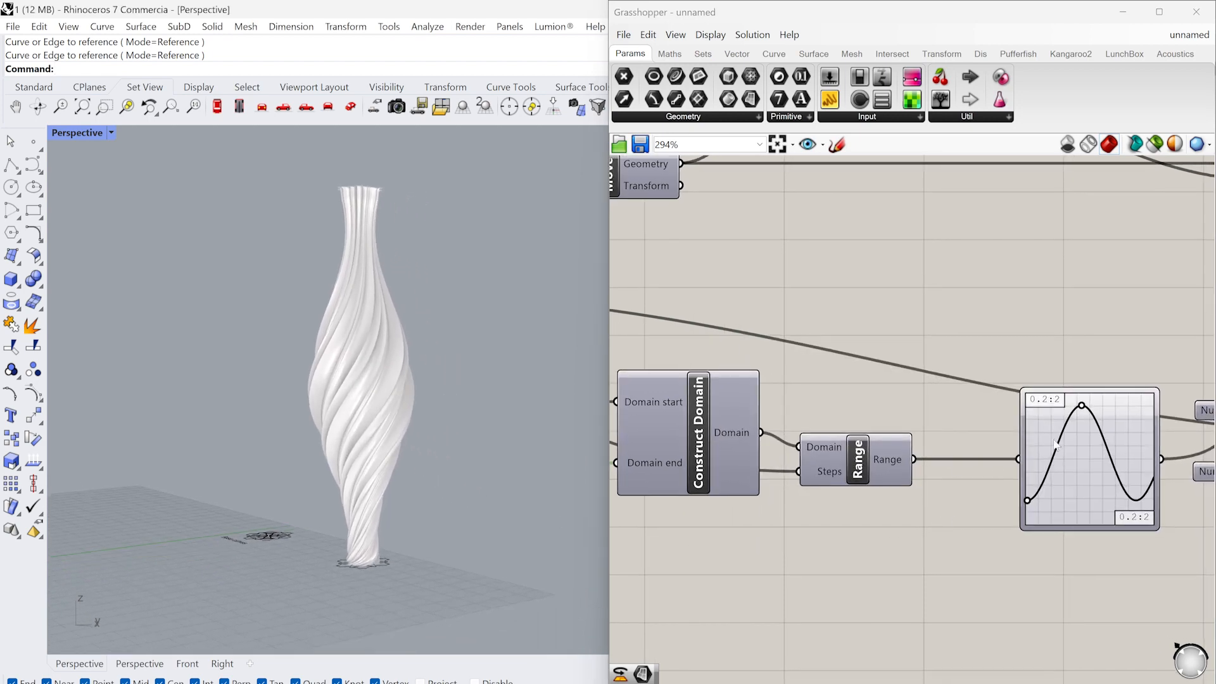
scroll(1077, 397, "up", 3)
mouse_move(1083, 387)
left_mouse_down()
mouse_move(1105, 395)
mouse_move(1093, 409)
left_mouse_up()
left_click_drag(993, 536, 990, 538)
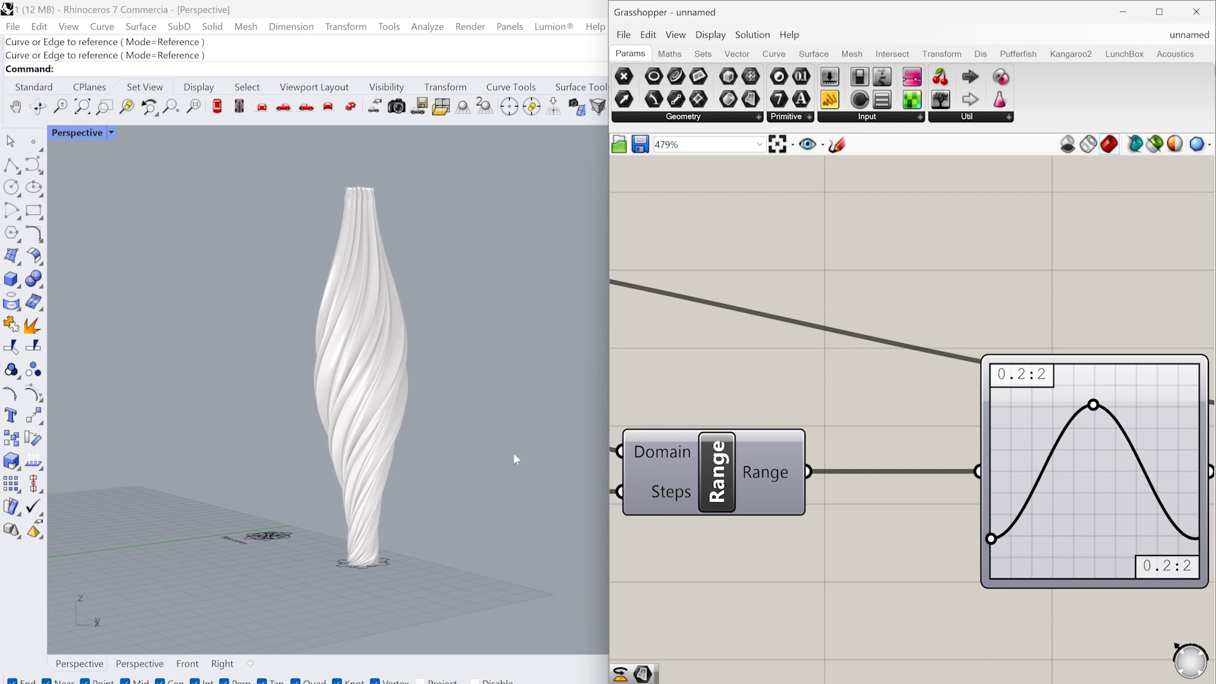
right_click_drag(514, 458, 485, 440)
Reposition the two Custom Preview components one above the other, beyond the ends of both definitions.
scroll(975, 440, "down", 10)
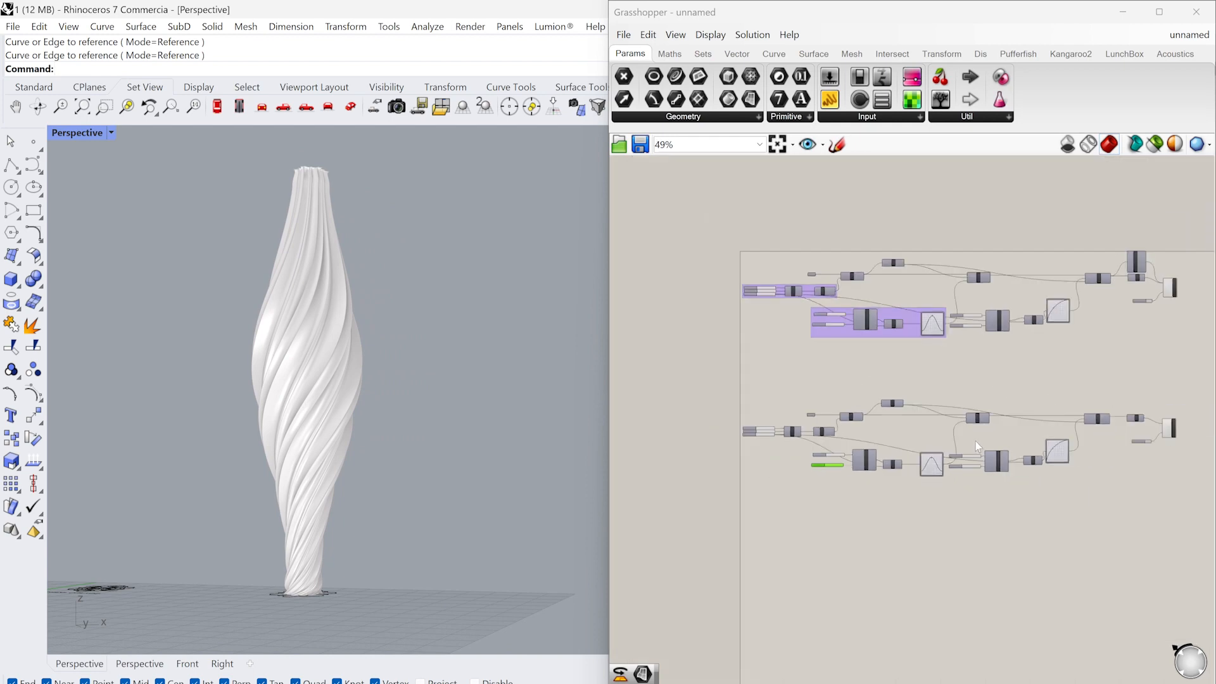
scroll(975, 441, "up", 5)
left_click_drag(971, 298, 1051, 364)
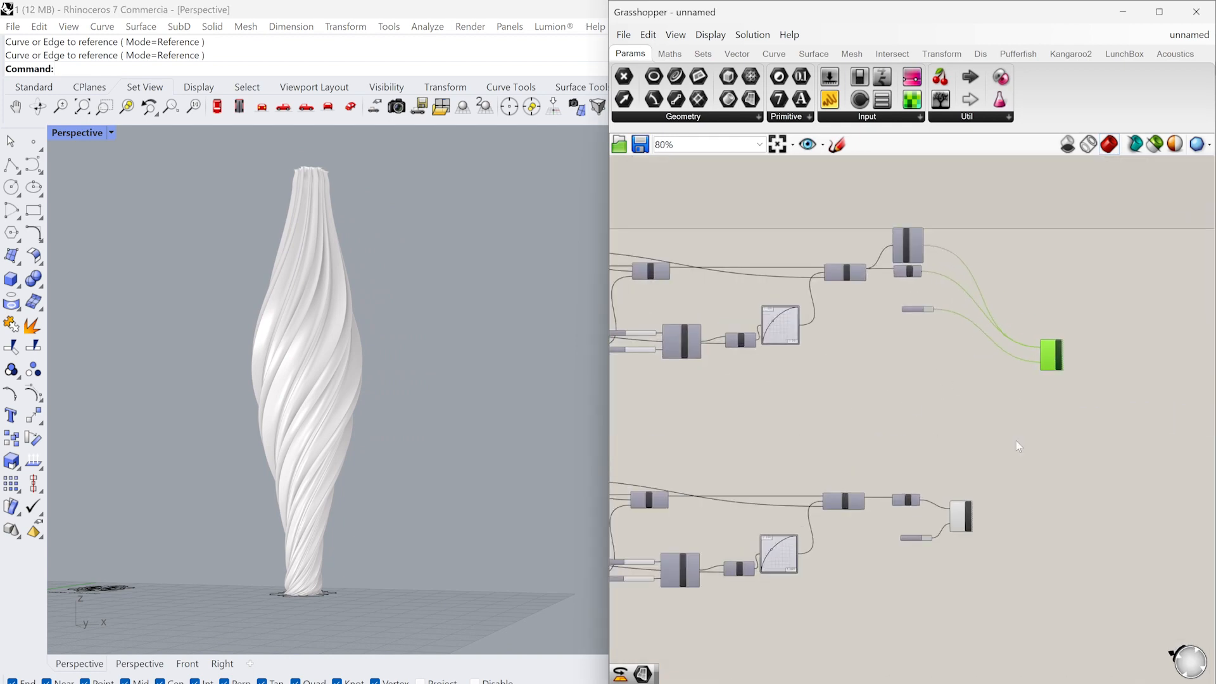
left_click_drag(965, 516, 1061, 394)
scroll(1062, 394, "up", 4)
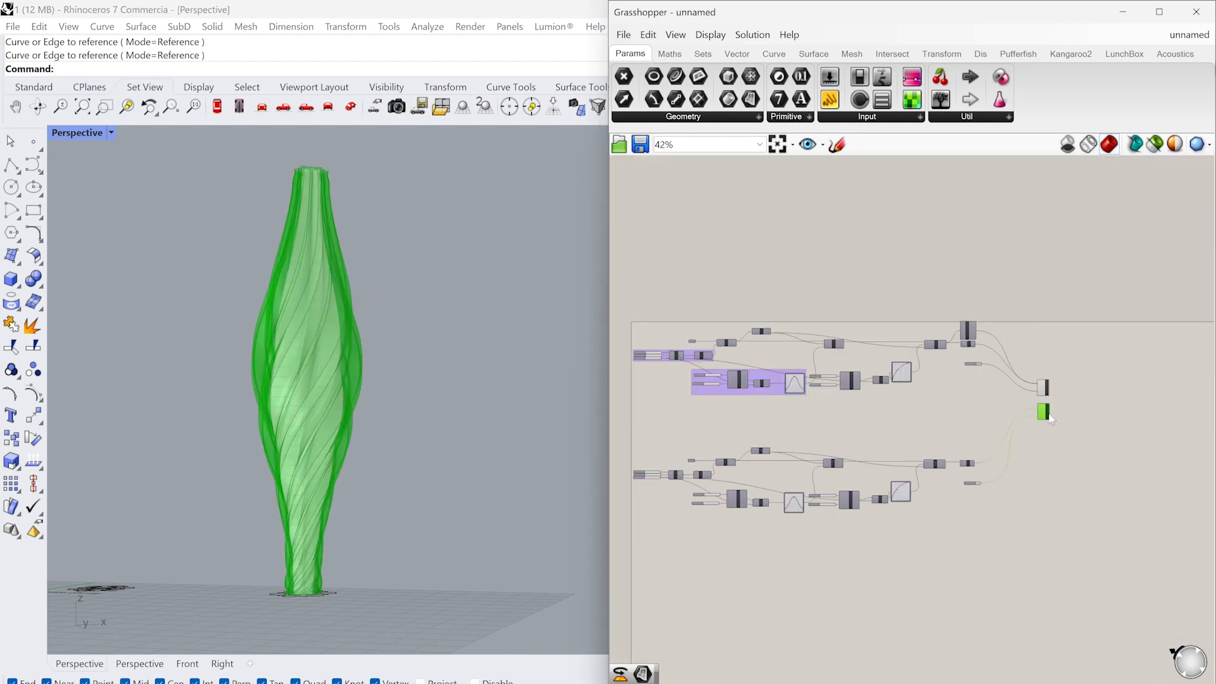
Bake the Geometry of the original definition's Custom Preview with the default attributes.
scroll(1061, 393, "up", 5)
left_click(1045, 386)
left_click(953, 342)
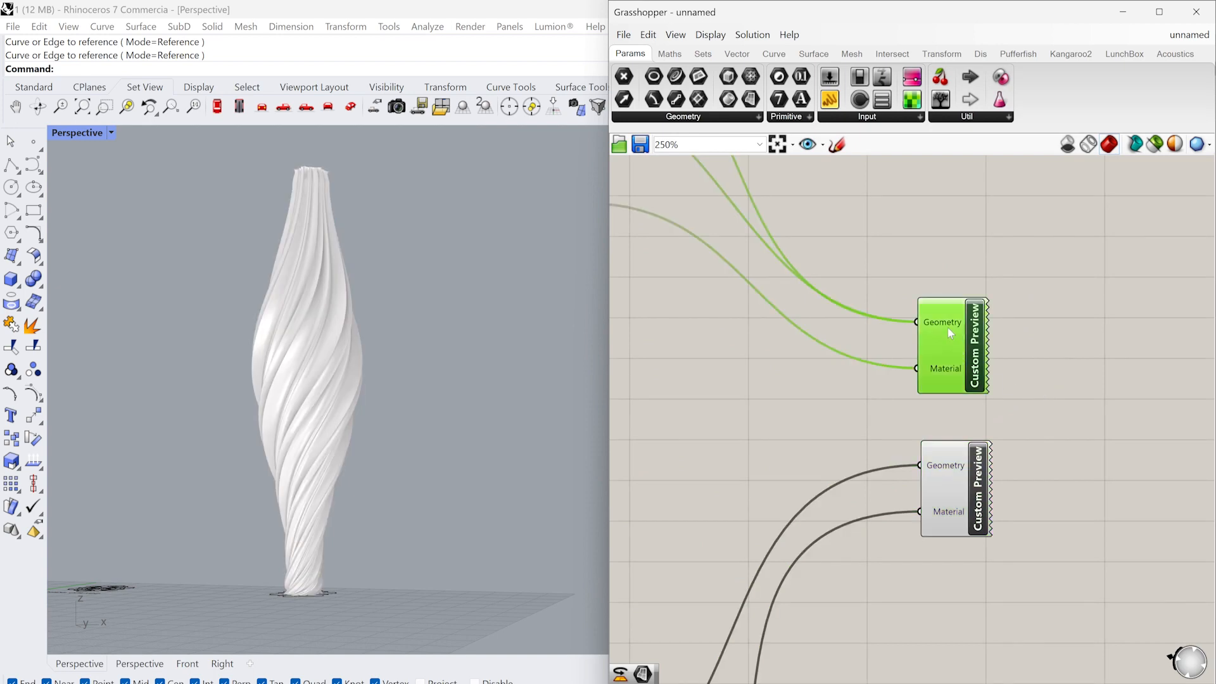
right_click(948, 328)
left_click(978, 352)
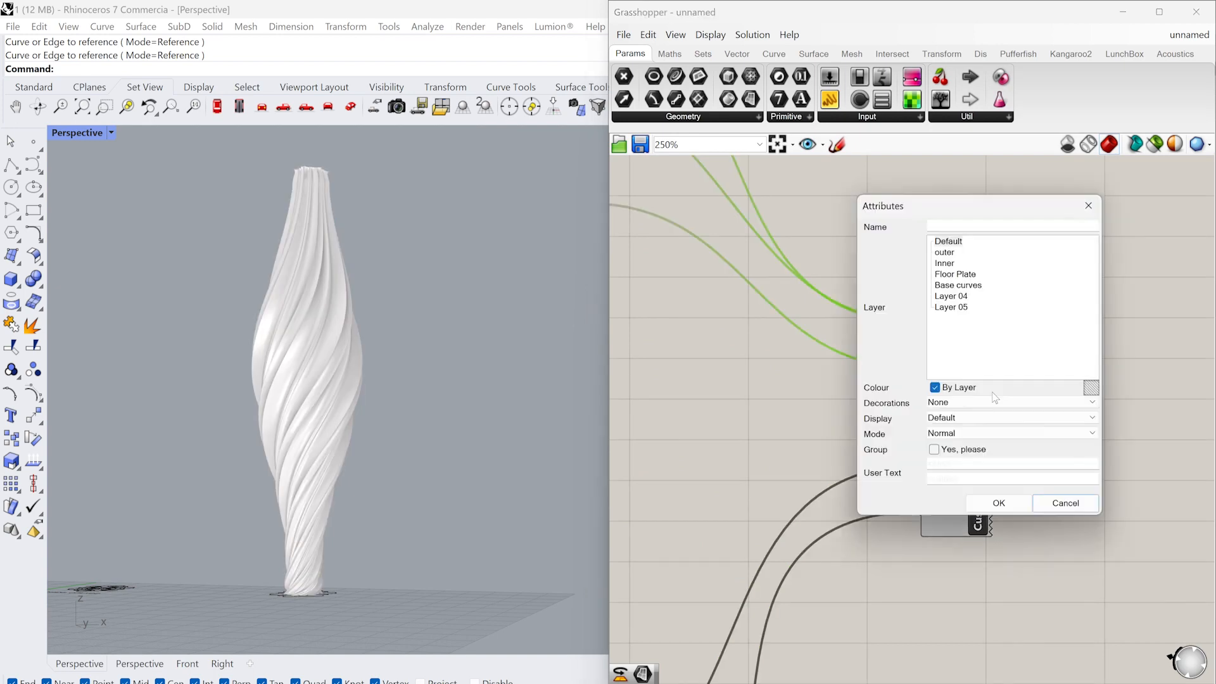
left_click(999, 504)
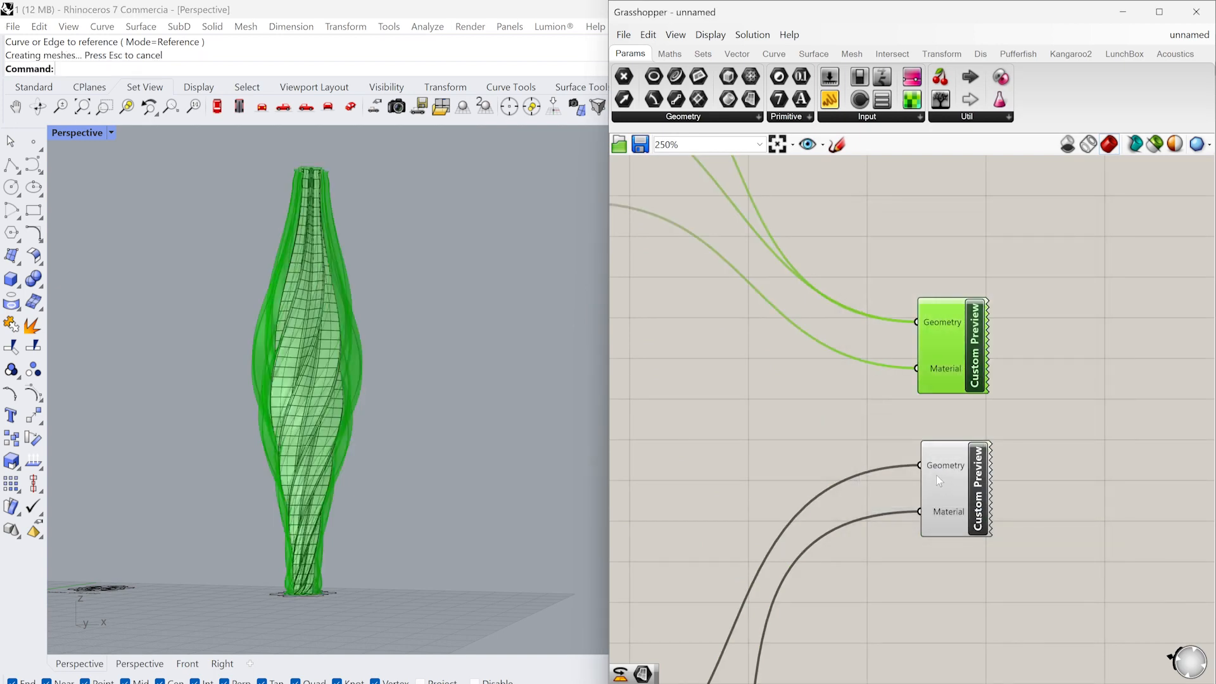
Bake the Geometry of the copied definition's Custom Preview with the default attributes and clear the component selection.
right_click(945, 473)
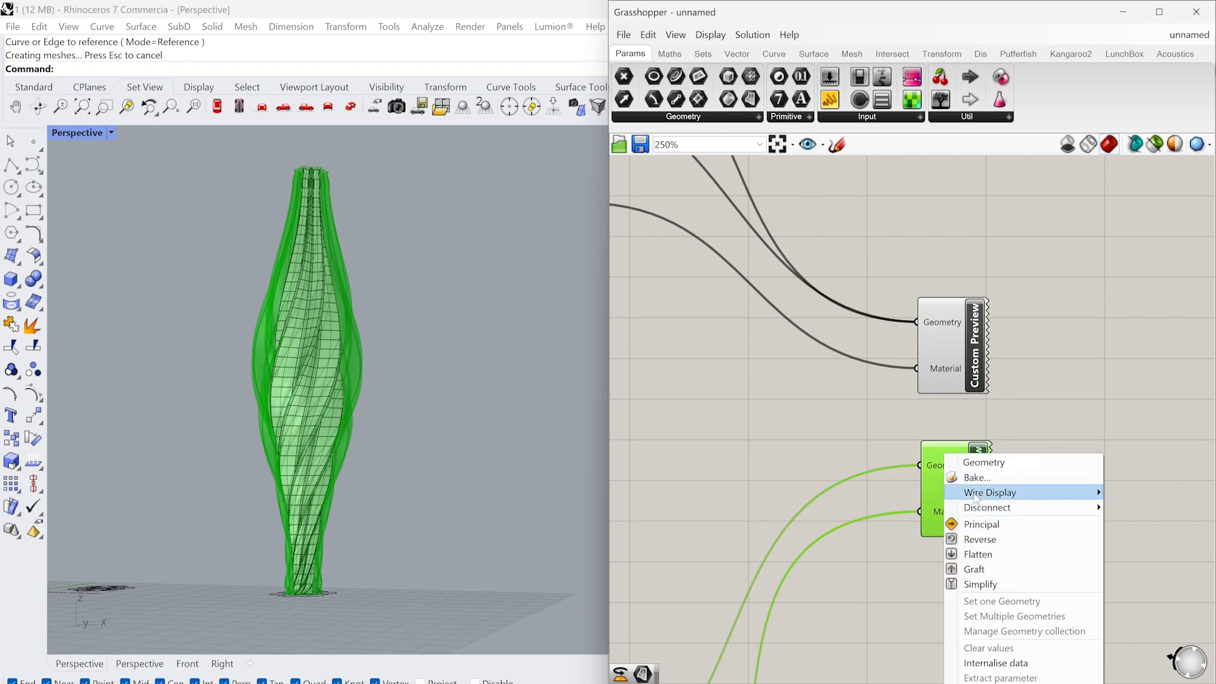
left_click(977, 478)
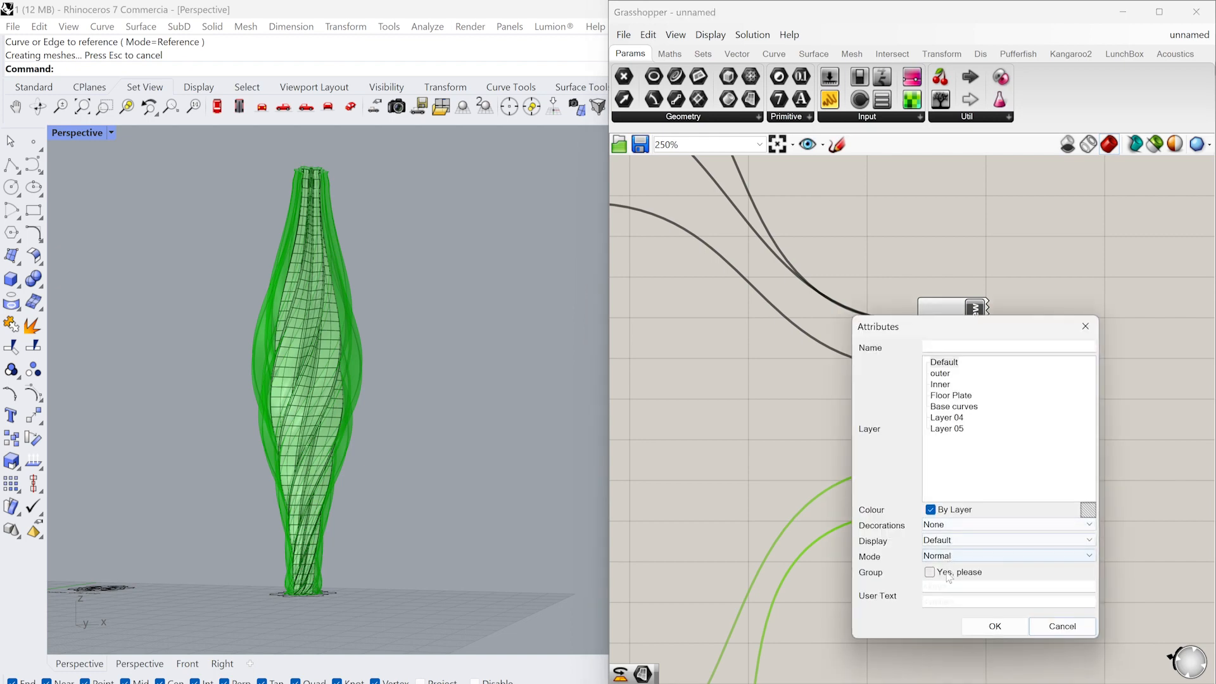
left_click(988, 626)
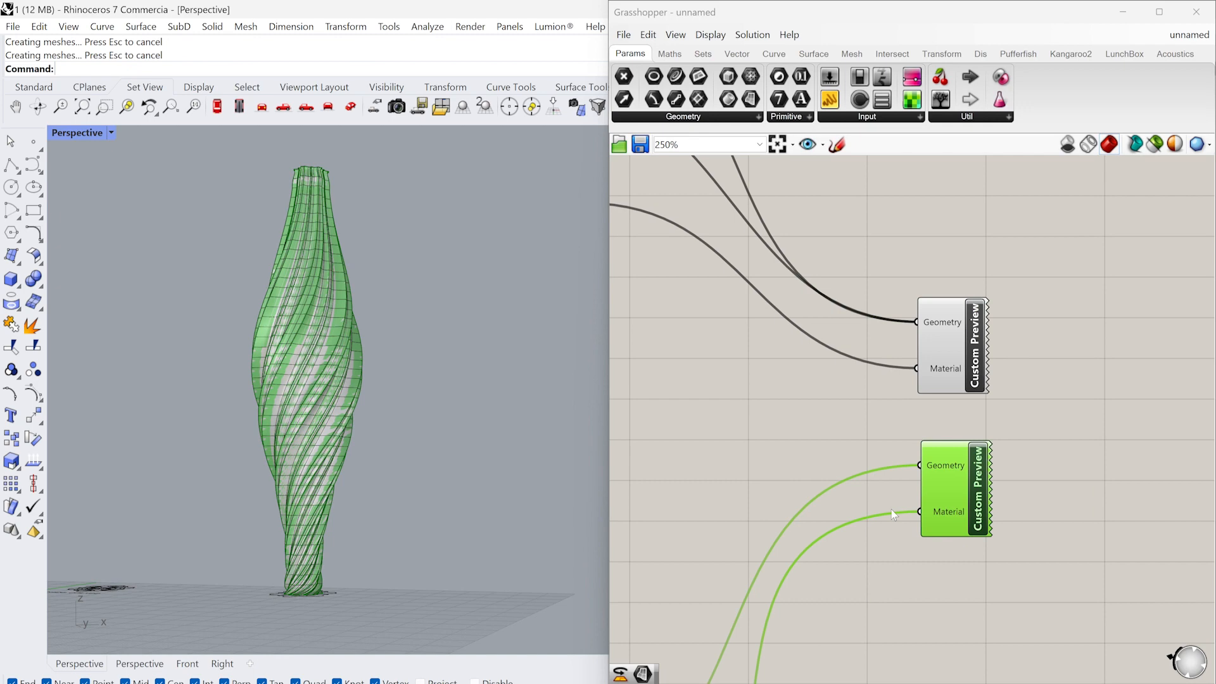
left_click(765, 425)
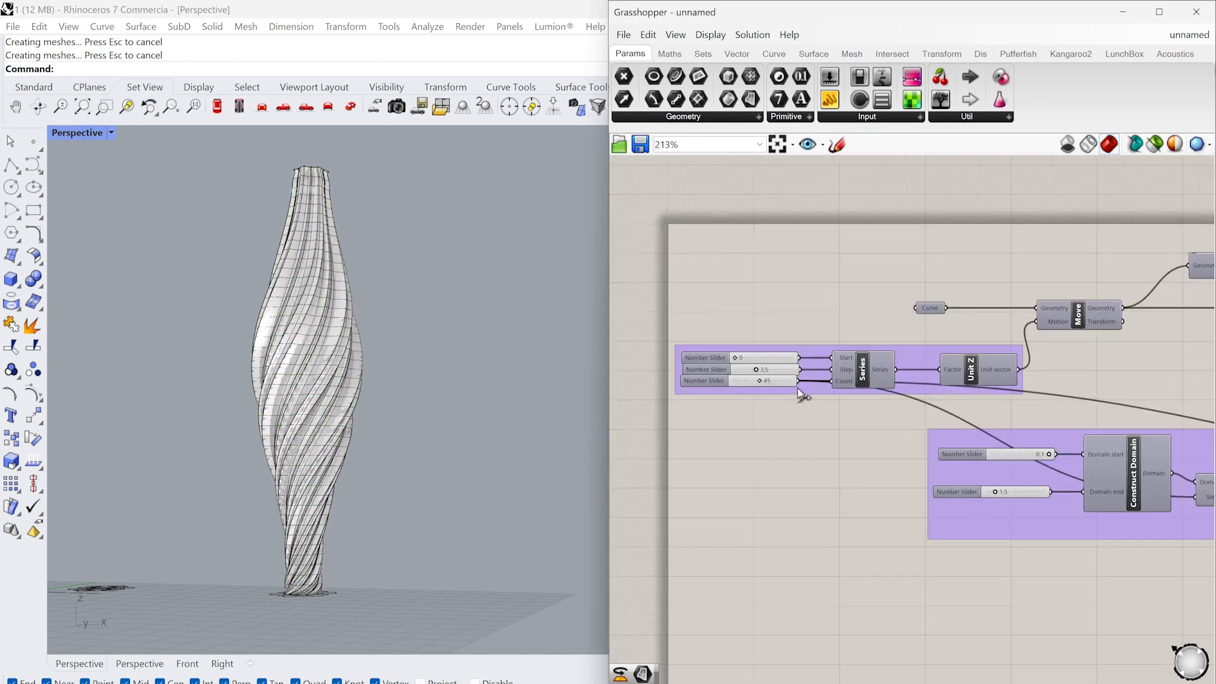
Review the original definition from its base Curve and Series through Scale and Rotate to the Loft and Boundary Surfaces.
scroll(796, 387, "up", 2)
scroll(831, 379, "down", 3)
right_click_drag(981, 308, 915, 307)
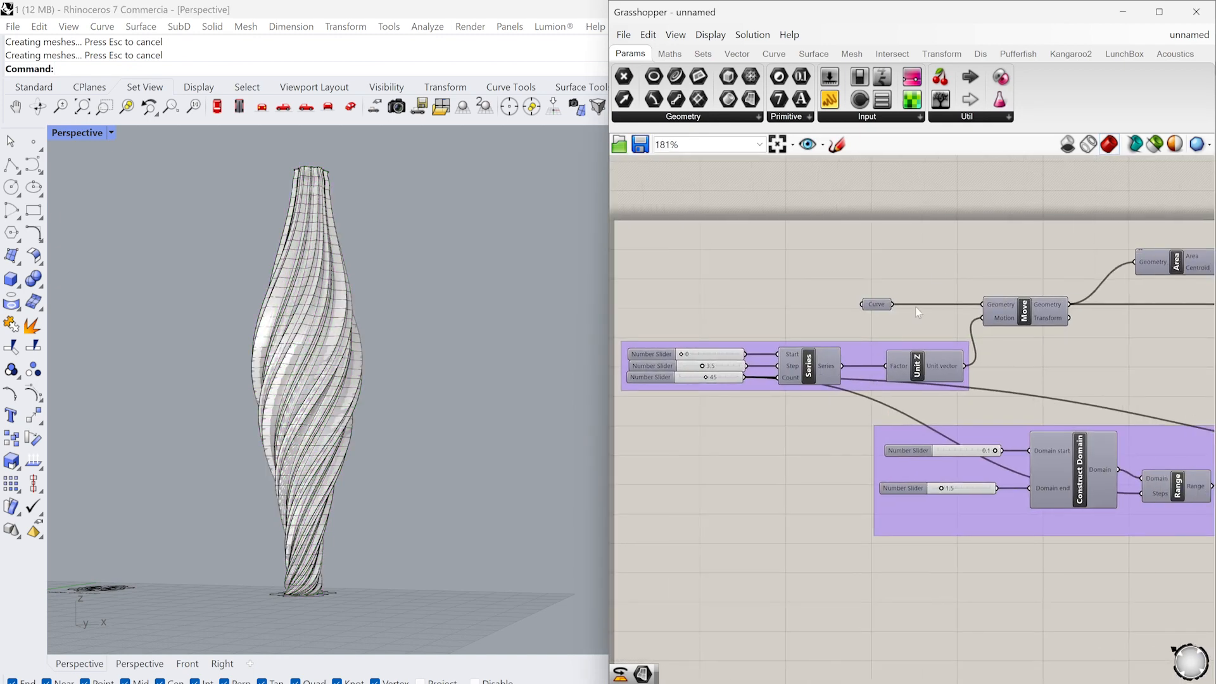
left_click_drag(936, 261, 847, 315)
right_click_drag(944, 322, 865, 322)
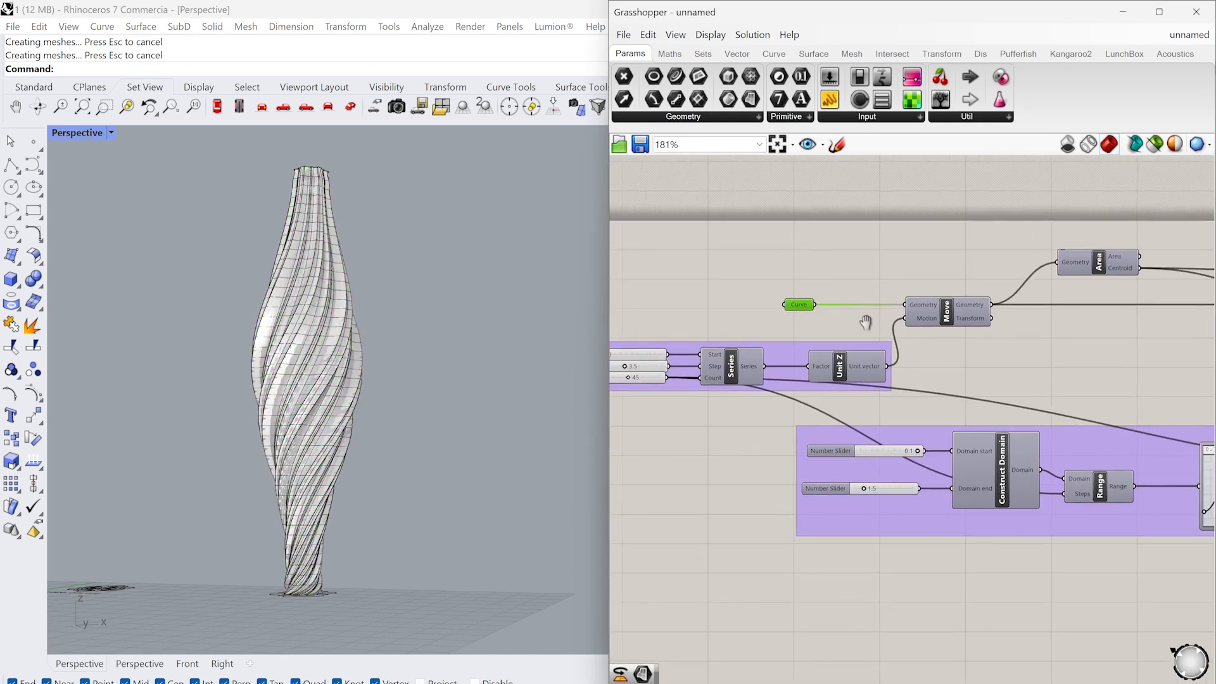
left_click(981, 323)
left_click(810, 352)
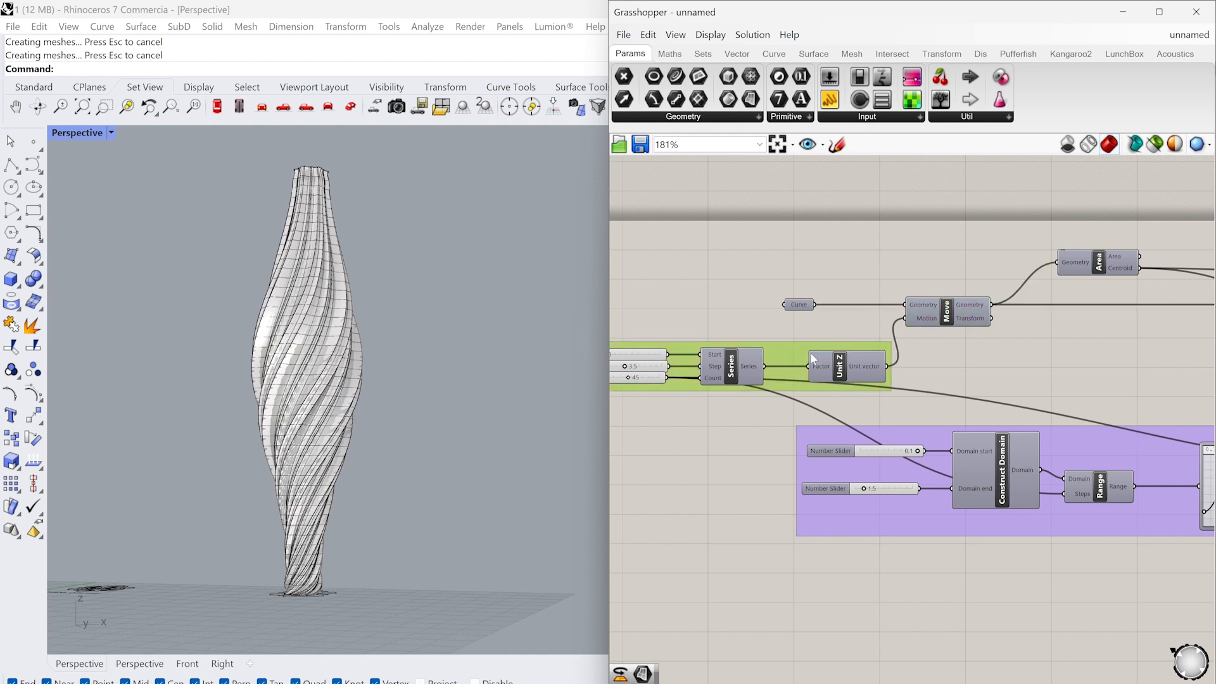
right_click_drag(974, 375, 713, 380)
right_click_drag(1134, 366, 1087, 367)
left_click(1112, 340)
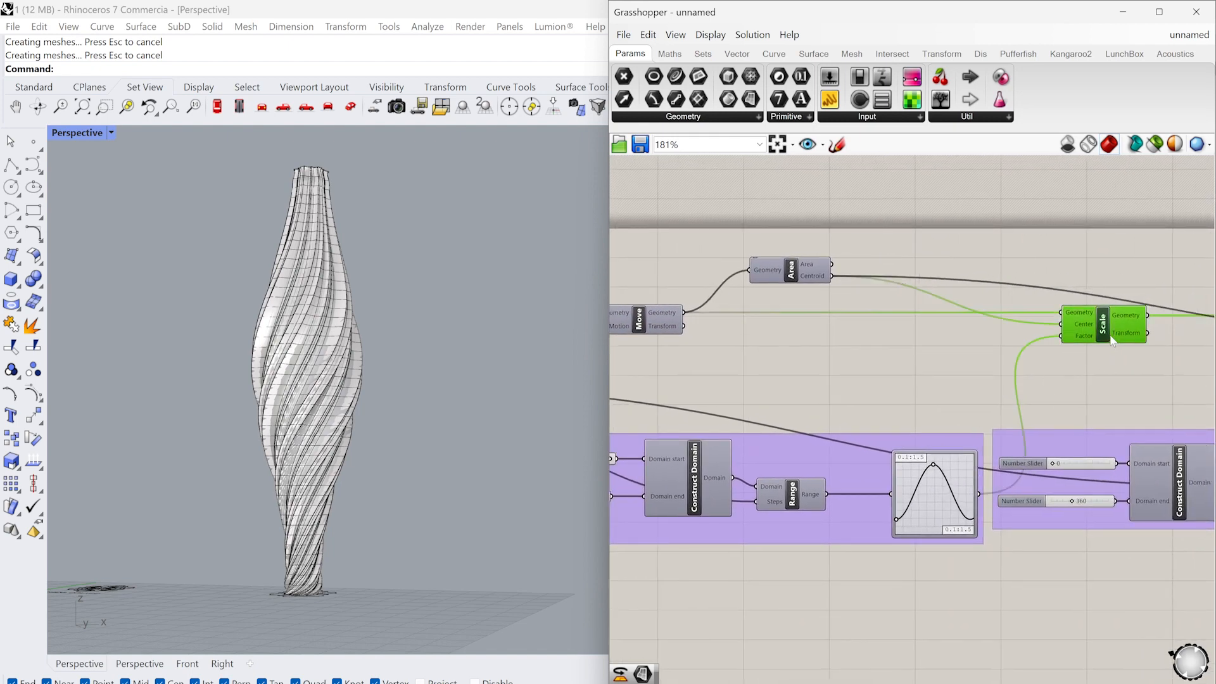
left_click(990, 453)
right_click_drag(1108, 442, 545, 456)
left_click(1006, 340)
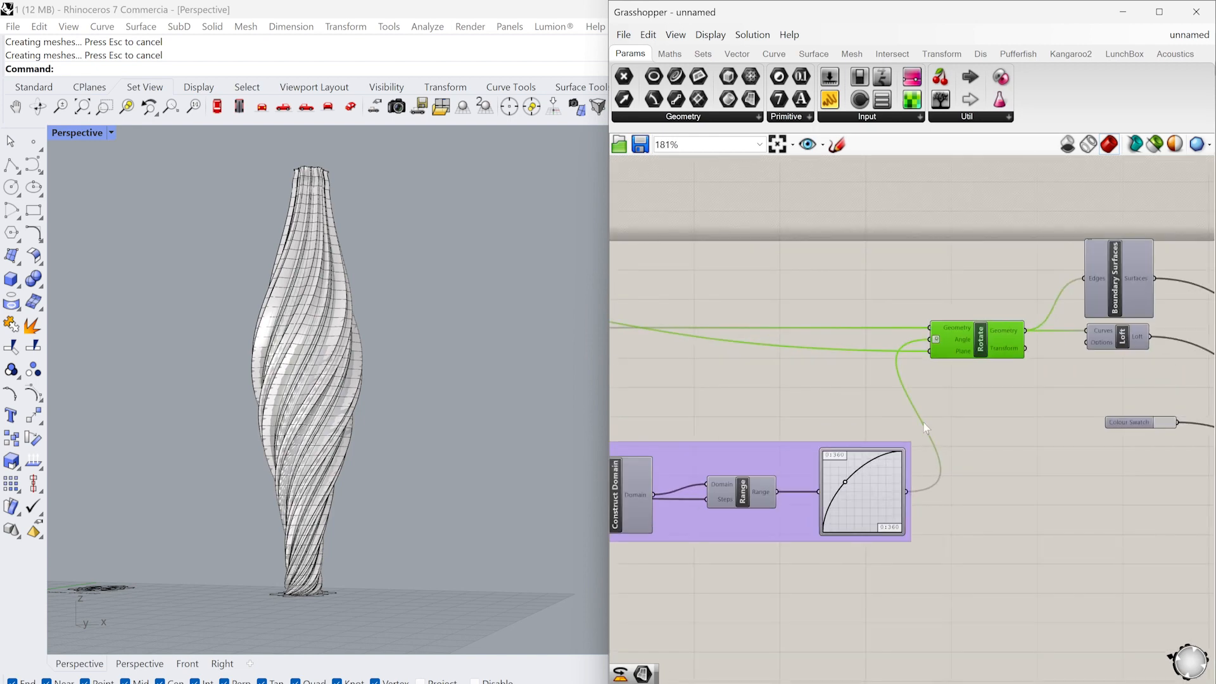
left_click(899, 475)
right_click_drag(924, 495, 712, 497)
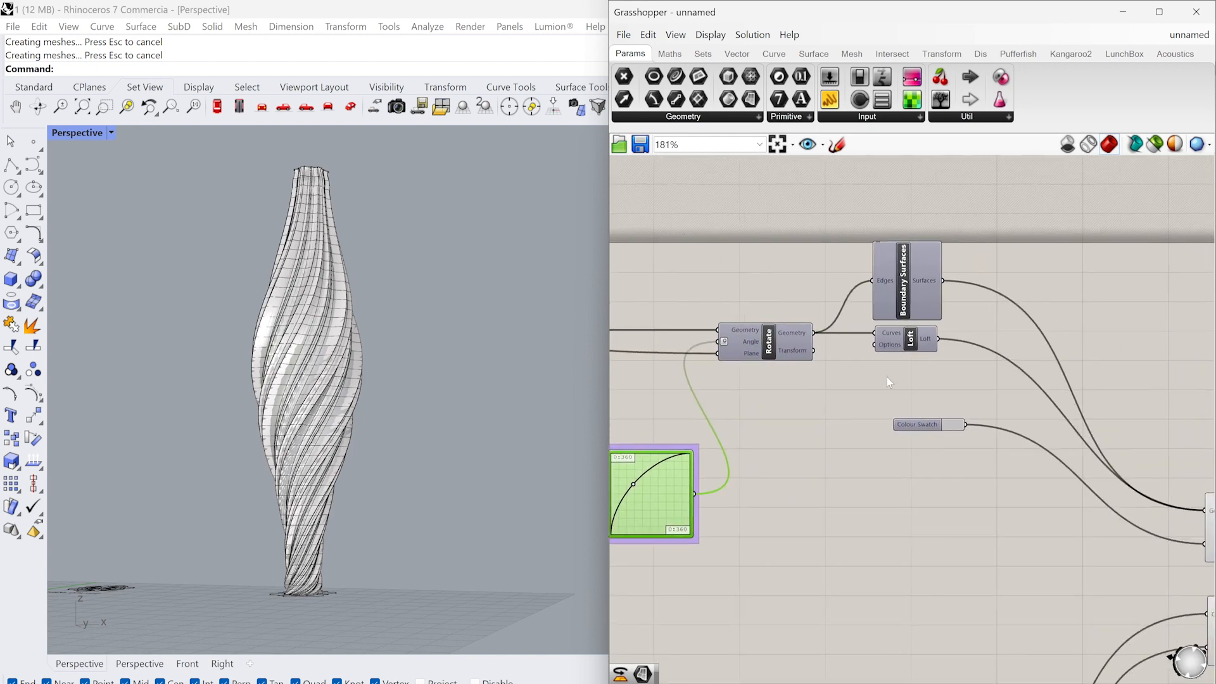
left_click(914, 347)
scroll(915, 347, "down", 2)
right_click_drag(1001, 439, 1123, 314)
scroll(1123, 315, "down", 3)
Switch to Rhino, select all the baked tower geometry and move it across the grid, away from the Grasshopper preview.
left_click(1123, 12)
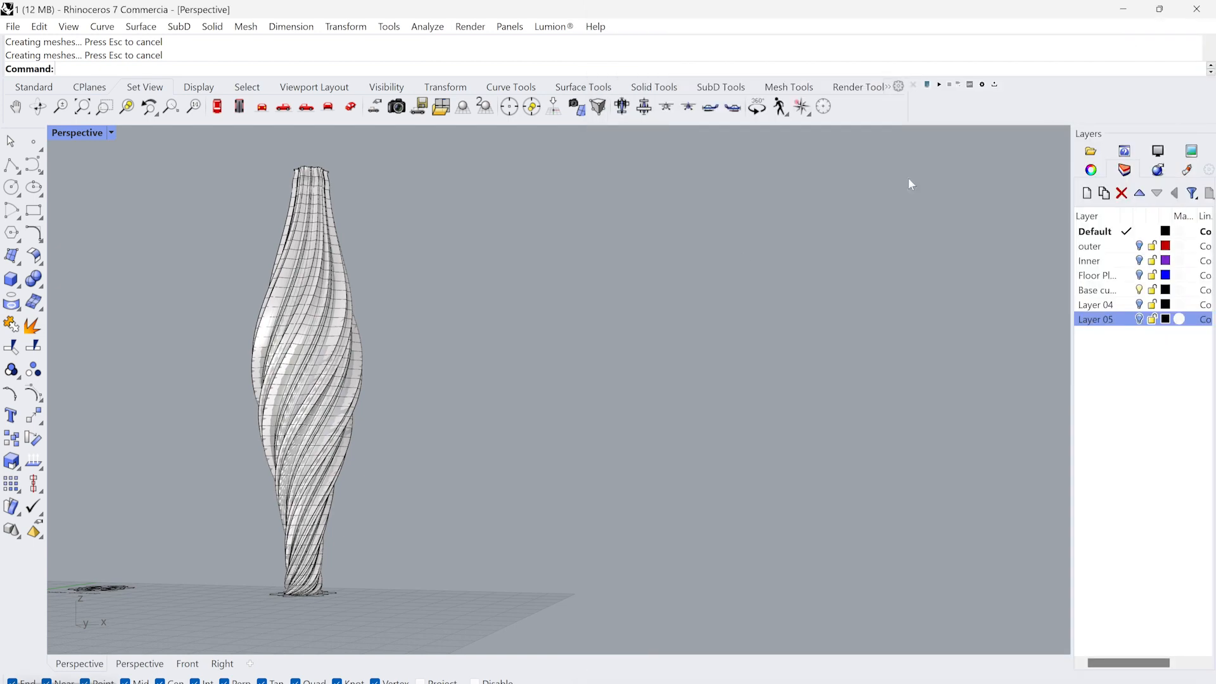
scroll(504, 341, "down", 3)
right_click_drag(504, 342, 481, 323)
left_click_drag(376, 287, 376, 288)
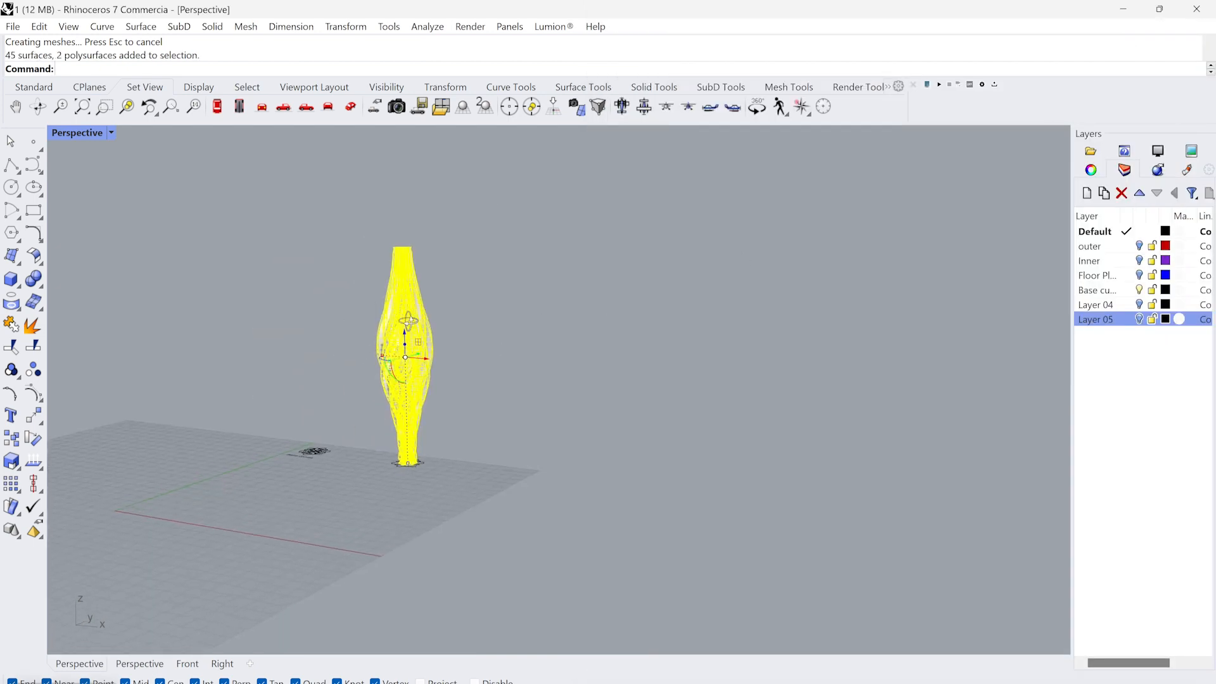
right_click_drag(376, 288, 599, 413)
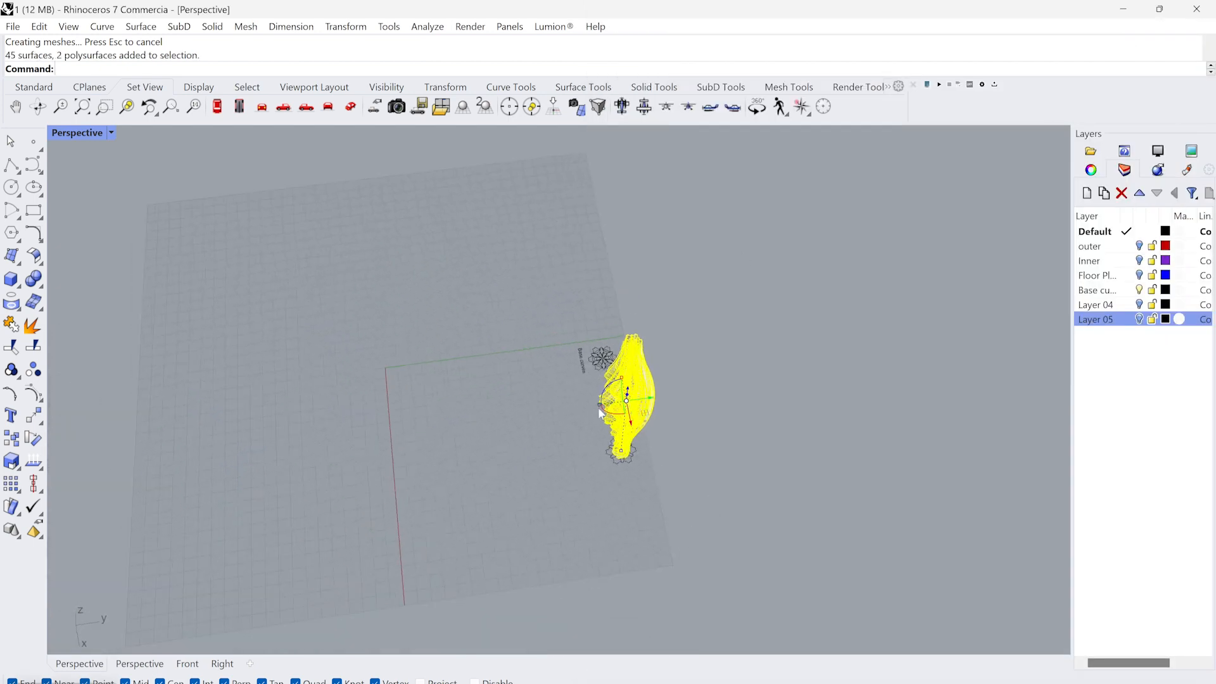
left_click_drag(649, 415, 290, 231)
key("Escape")
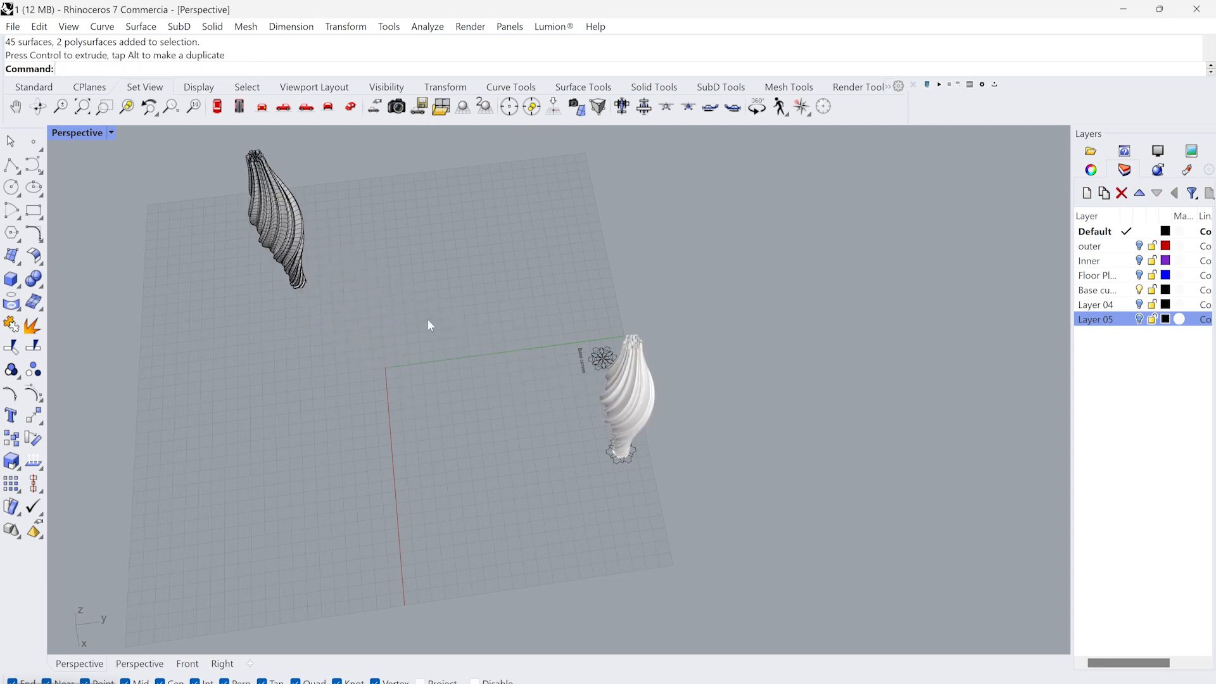
Explode the outer skin of the relocated baked tower and delete two of its twisted surface strips.
left_click_drag(435, 281, 246, 236)
type("zs")
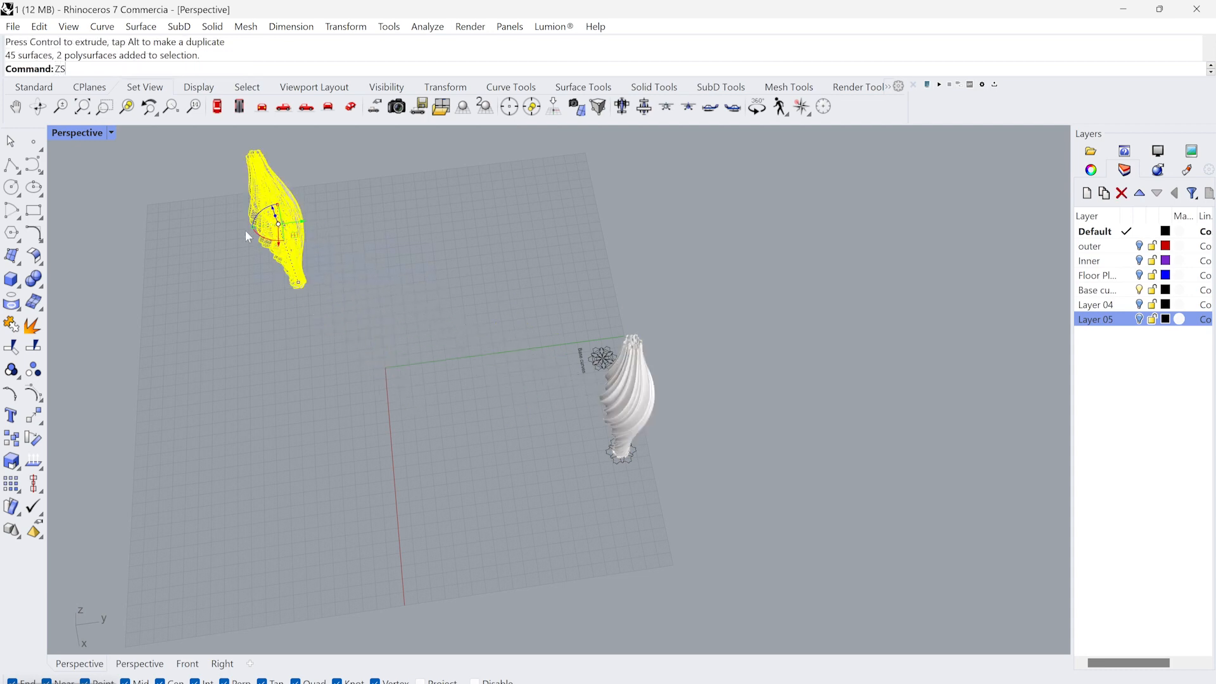
key("Return")
scroll(383, 295, "down", 8)
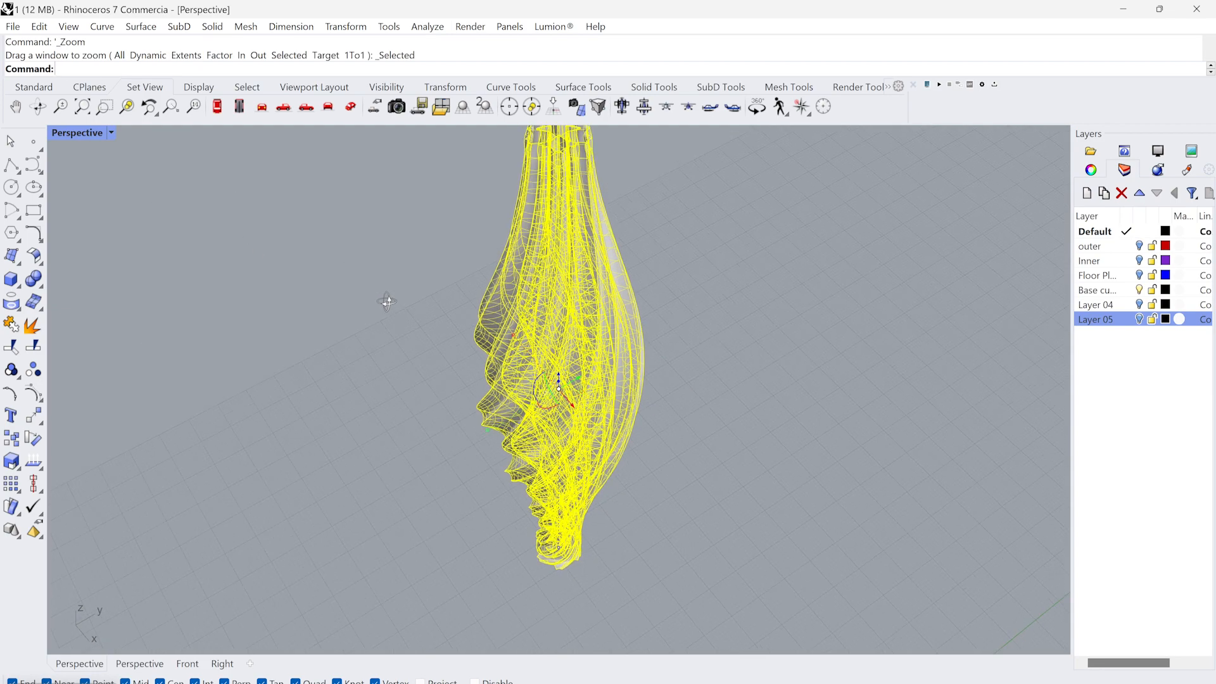
key("Escape")
right_click_drag(524, 367, 445, 408)
scroll(464, 398, "up", 4)
scroll(457, 398, "down", 2)
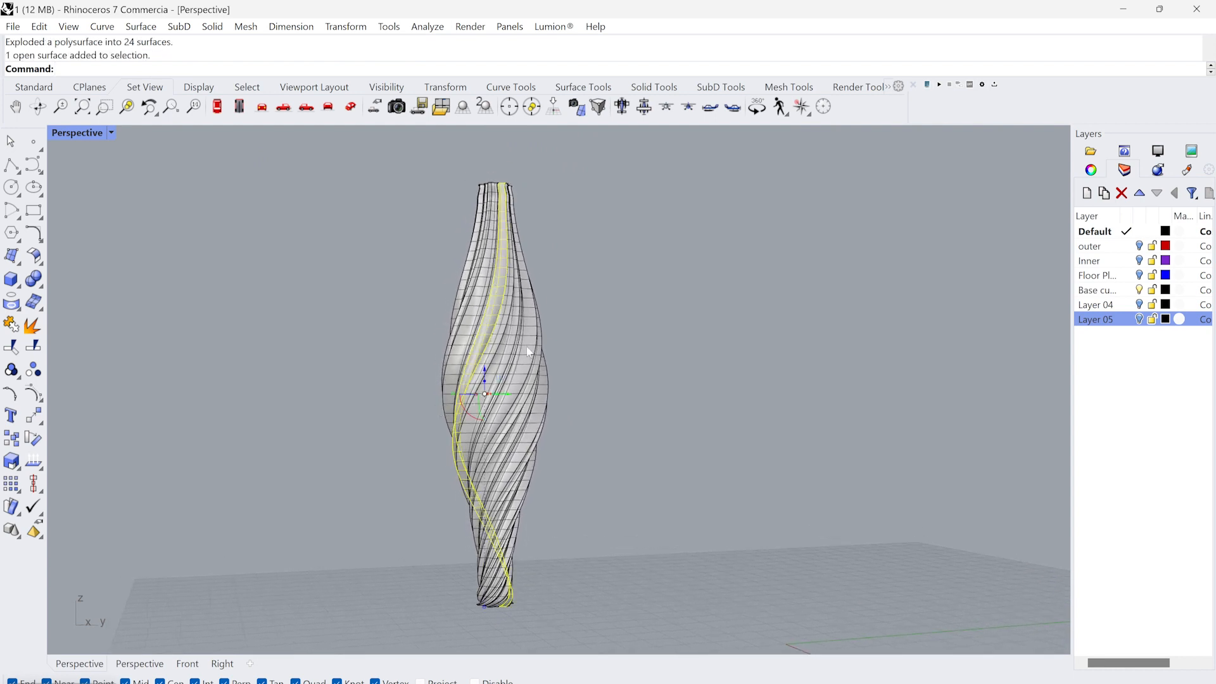
left_click(538, 423, "shift")
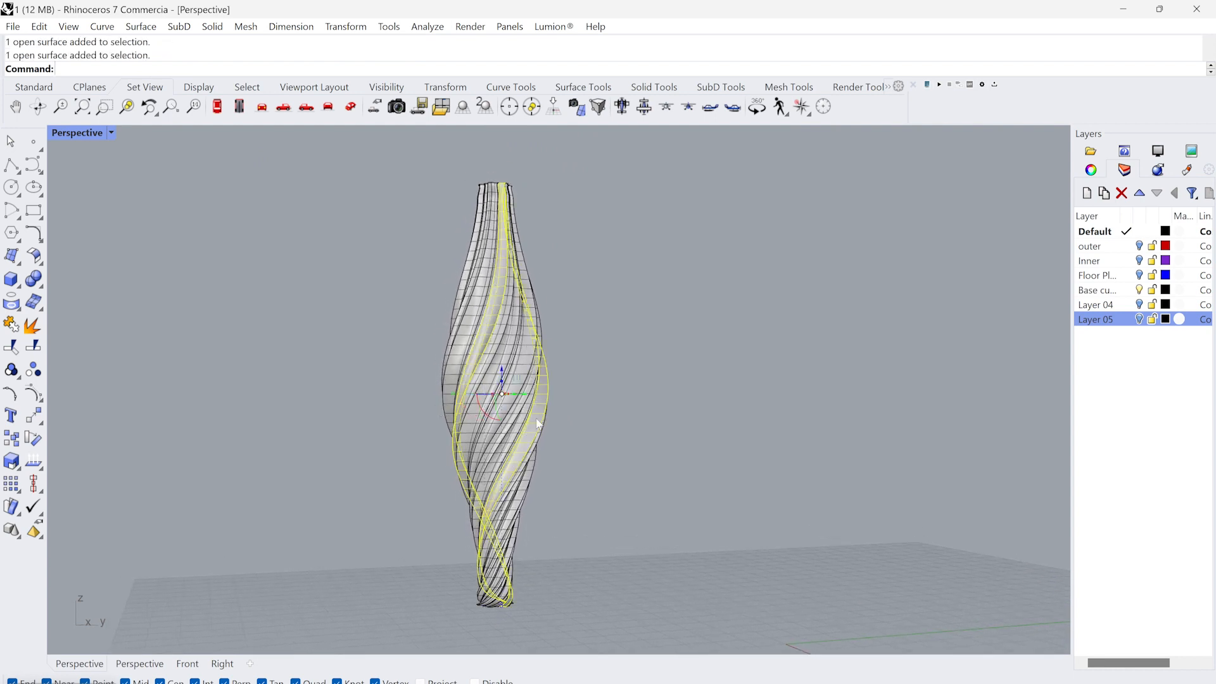
key("Delete")
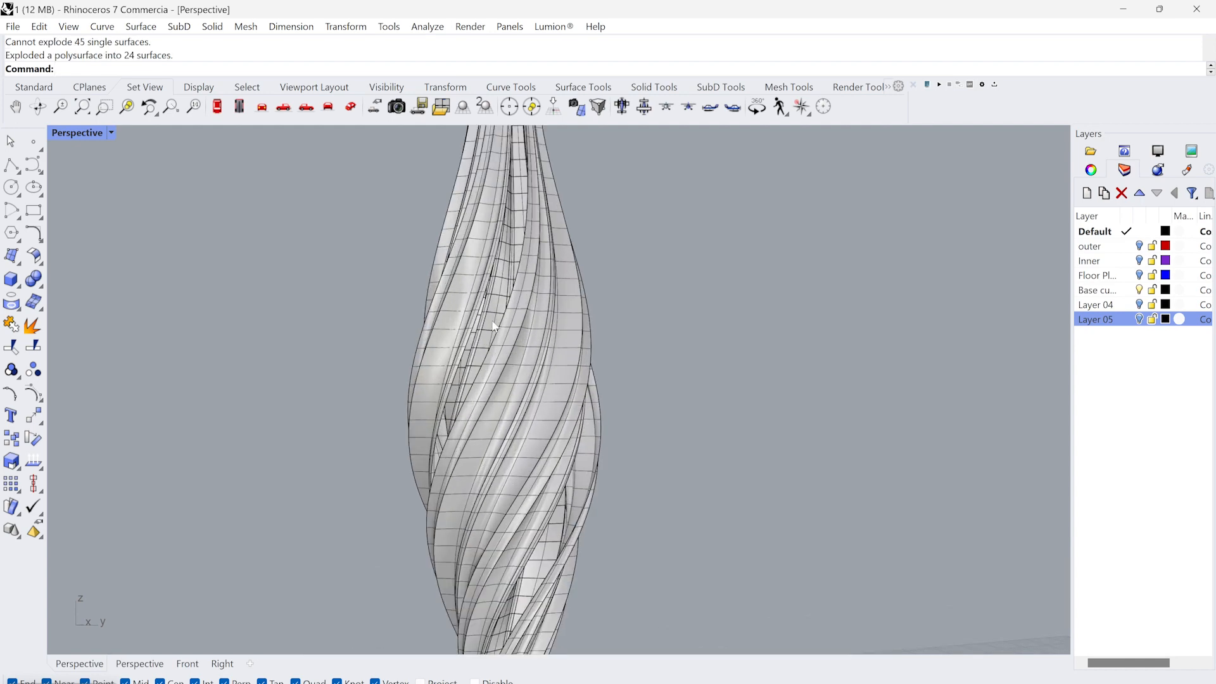
Explode the tower's inner skin and delete the two inner surface strips behind the openings in the outer skin.
left_click(494, 327)
scroll(540, 401, "up", 3)
left_click(486, 513)
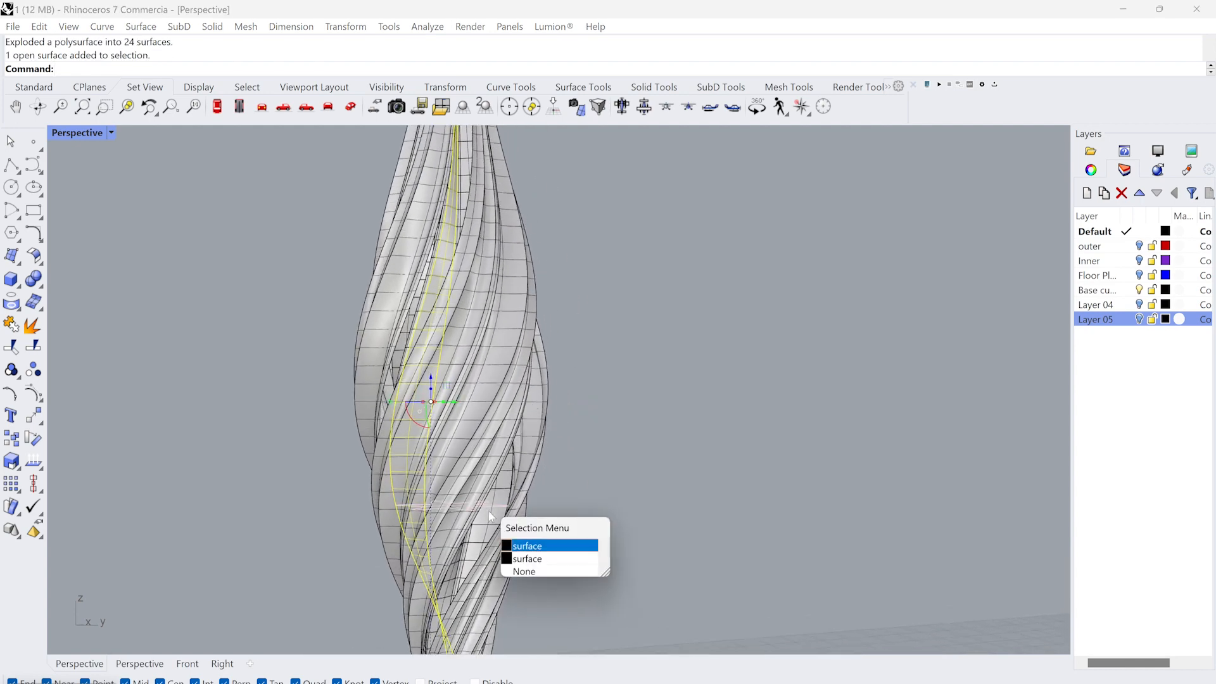
left_click(537, 560)
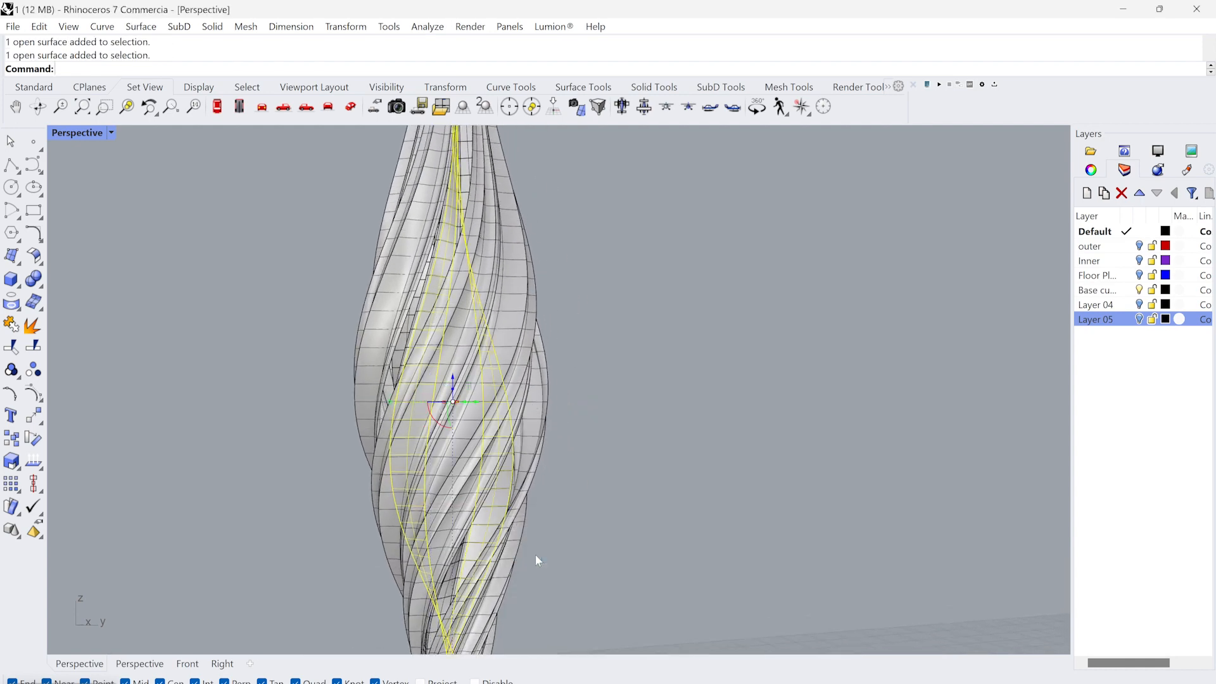
key("Delete")
scroll(561, 534, "down", 5)
right_click_drag(561, 534, 594, 462)
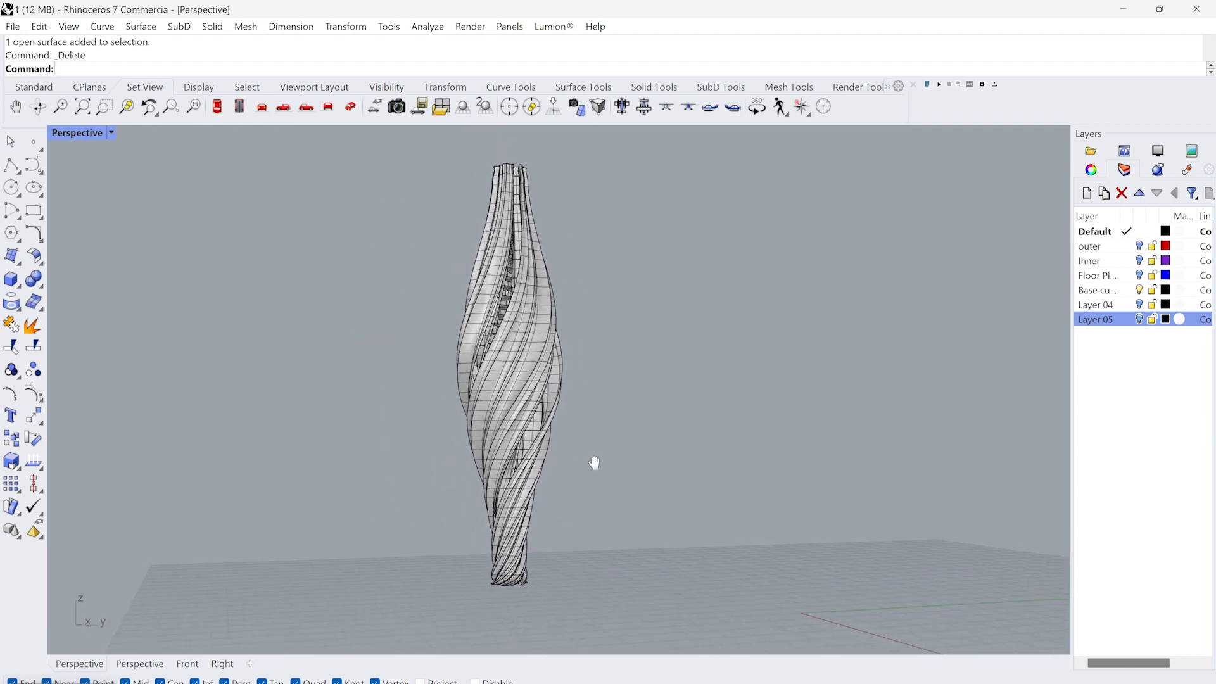
Set the Perspective viewport's display mode to Artistic and view the opened tower.
left_click(111, 133)
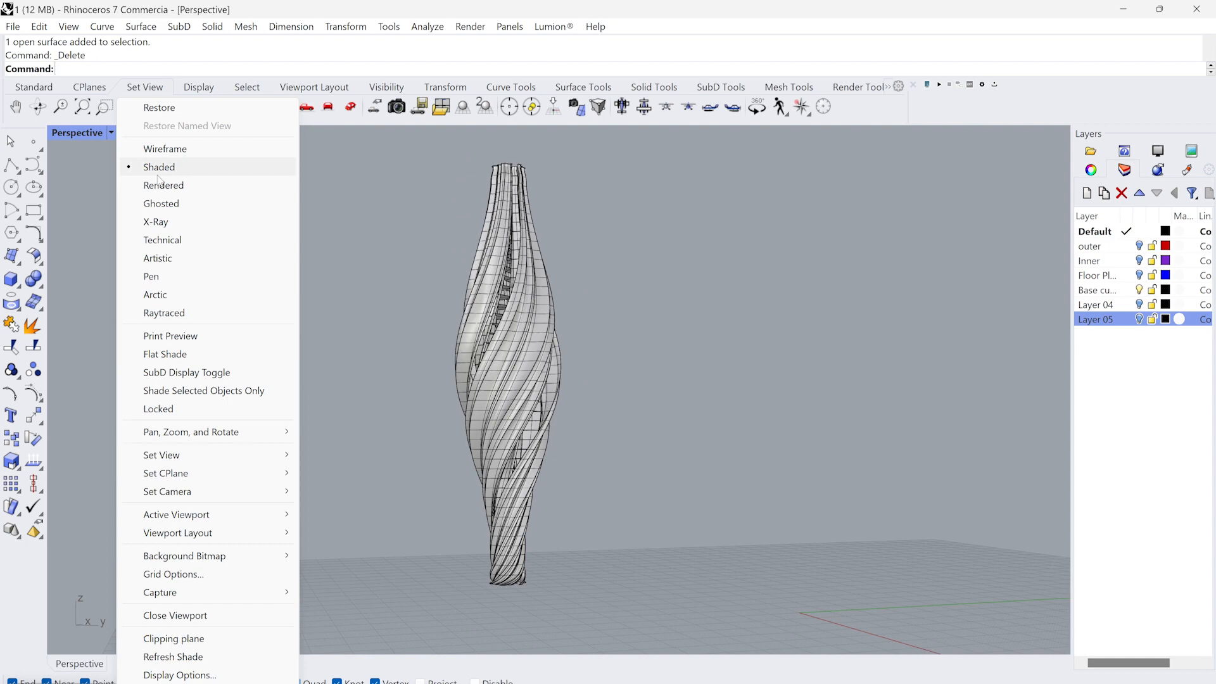
left_click(178, 260)
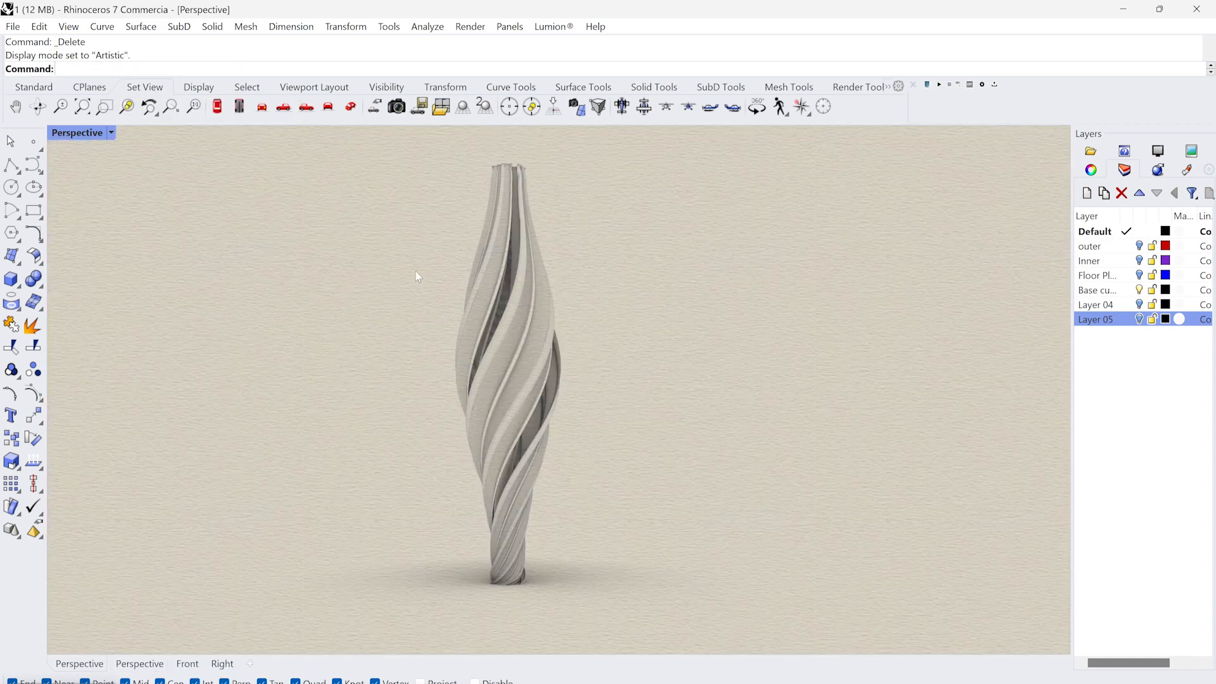
scroll(459, 304, "up", 2)
right_click_drag(491, 343, 484, 374)
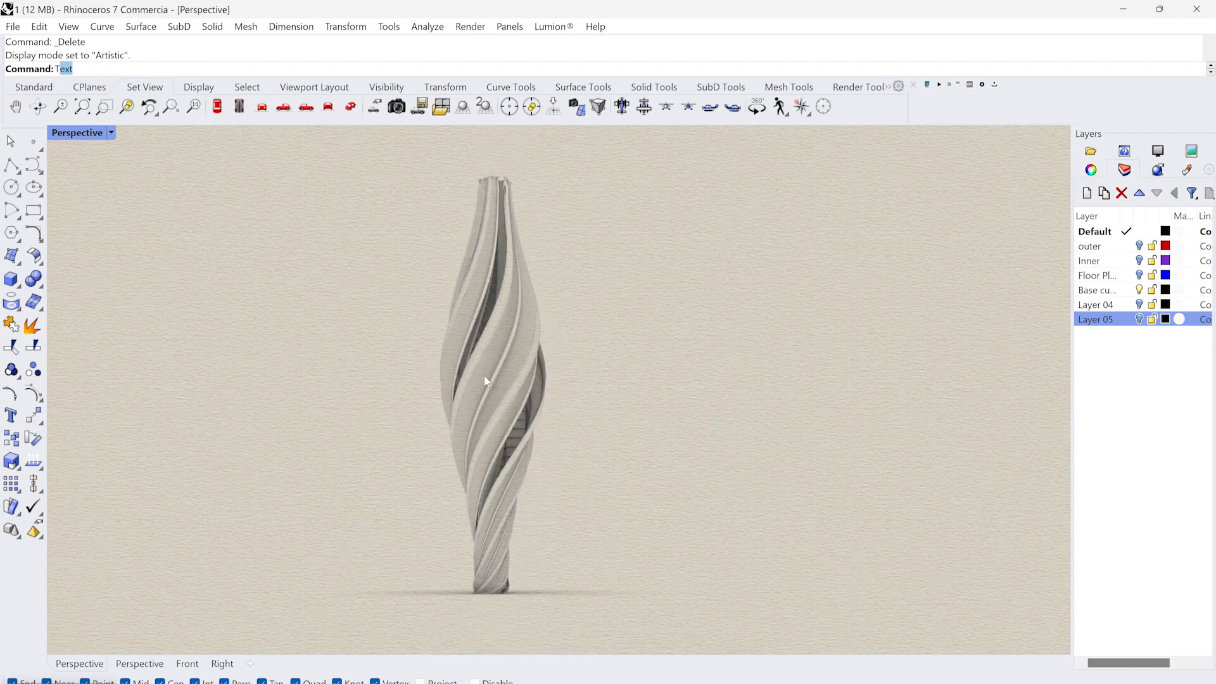